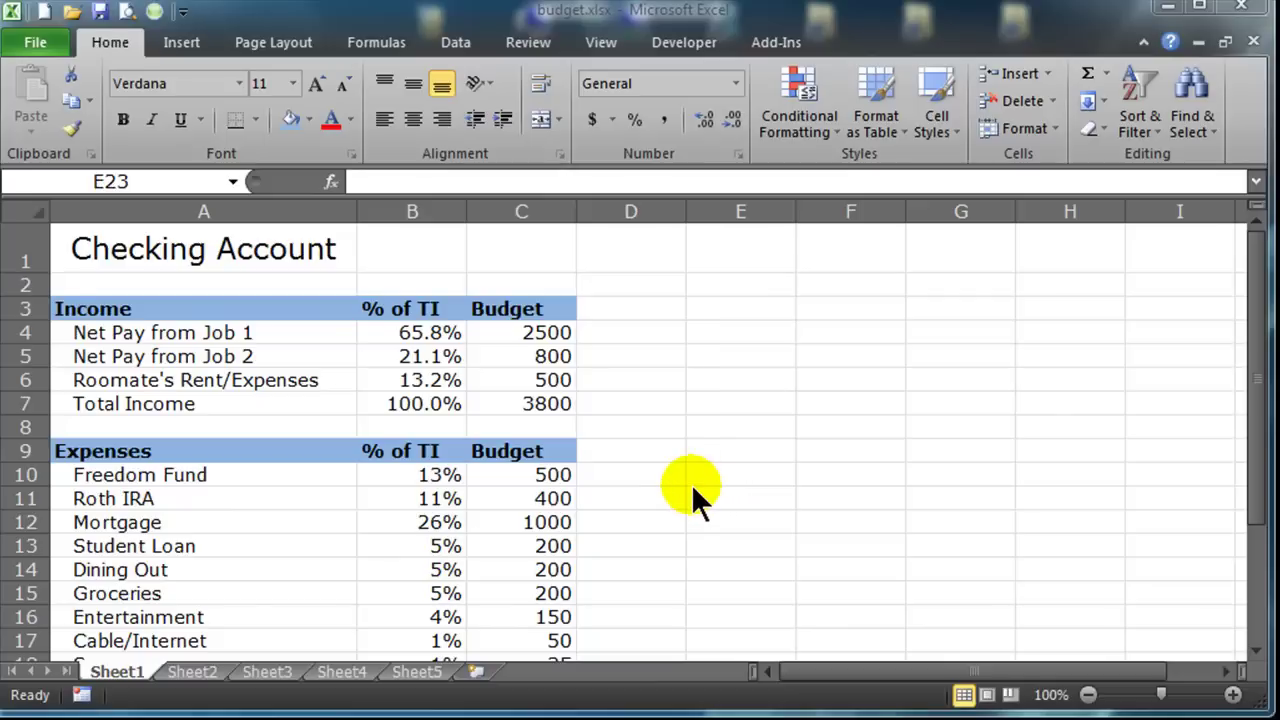
Step: Inspect the Mortgage percentage and Gain/Loss formulas
click(430, 521)
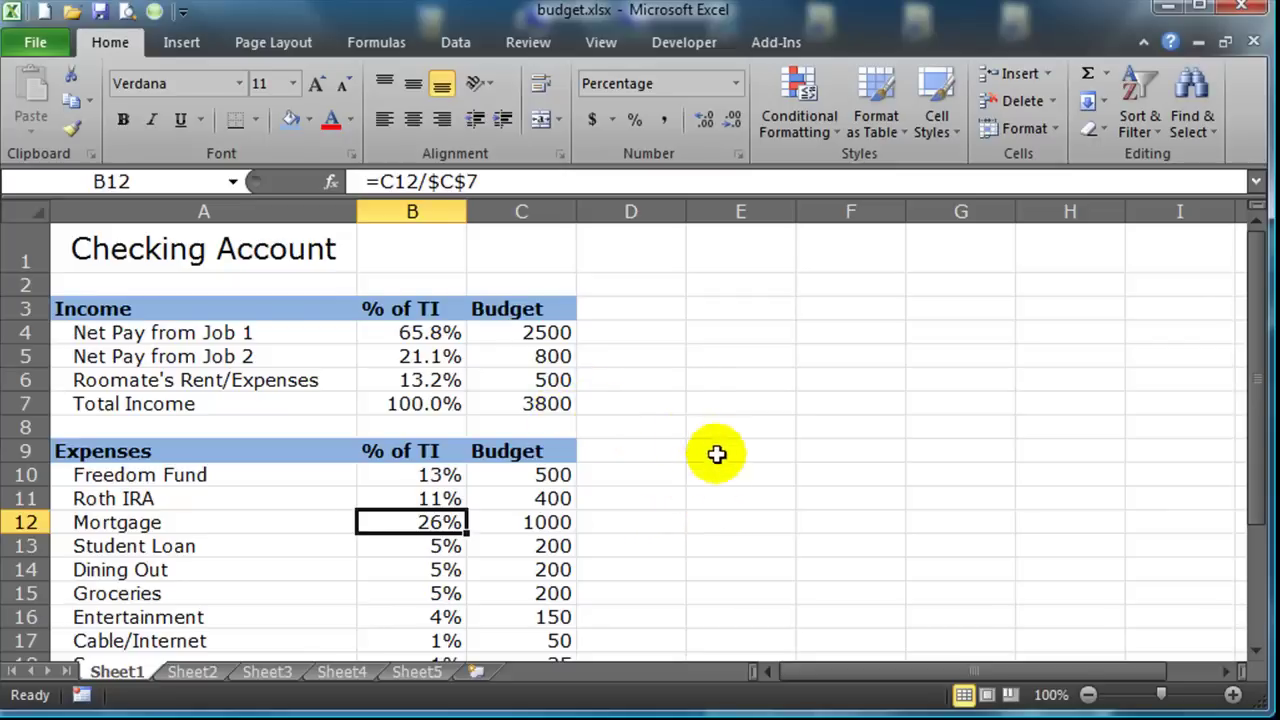
scroll(719, 472, down, 4)
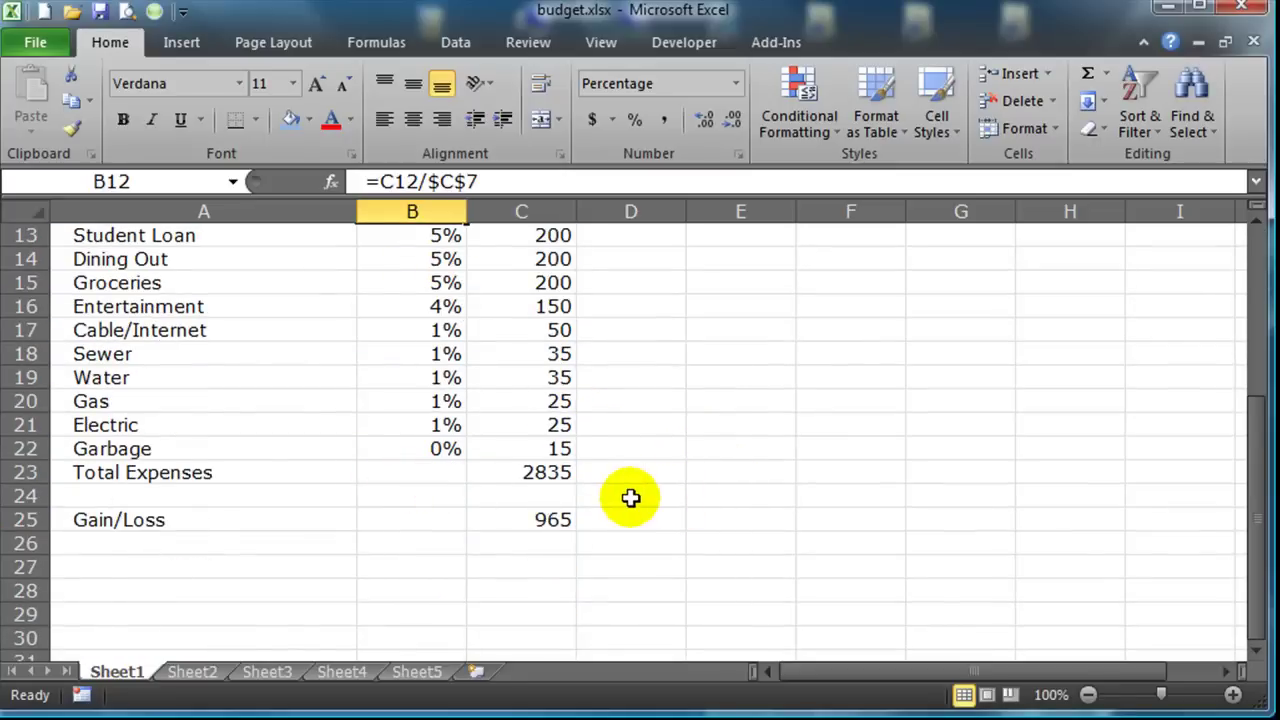
click(511, 524)
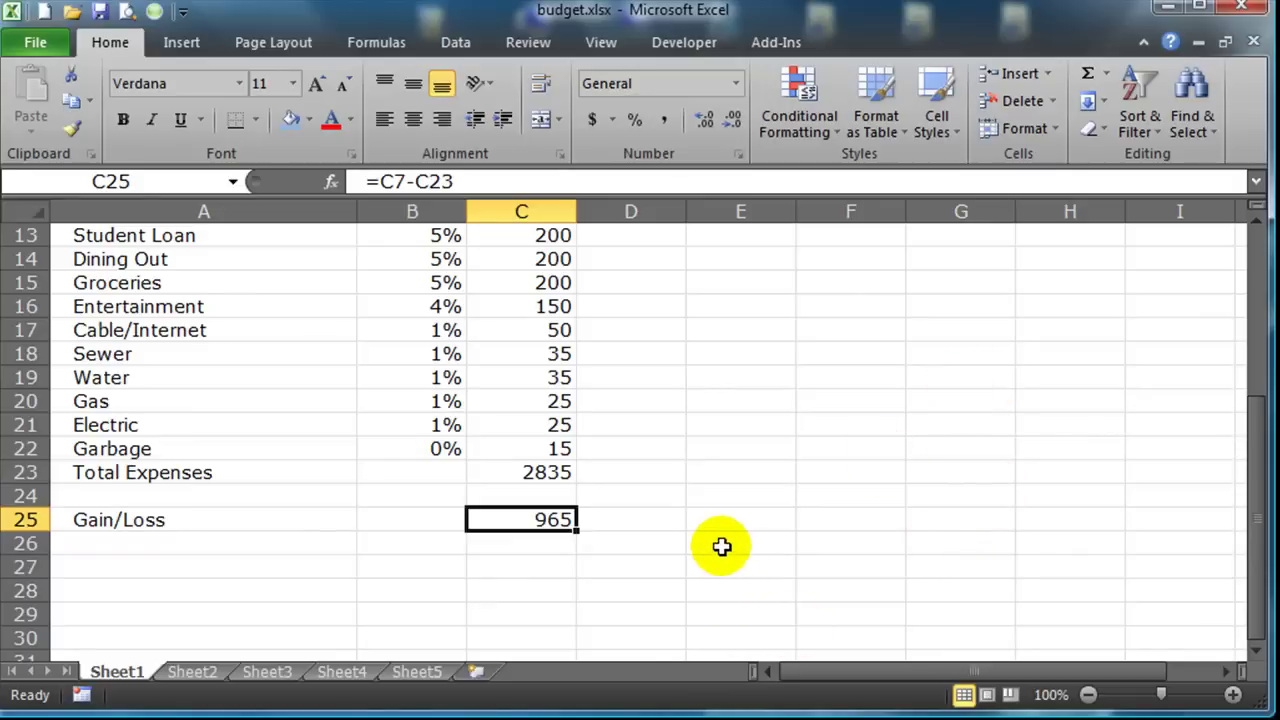
scroll(722, 545, up, 4)
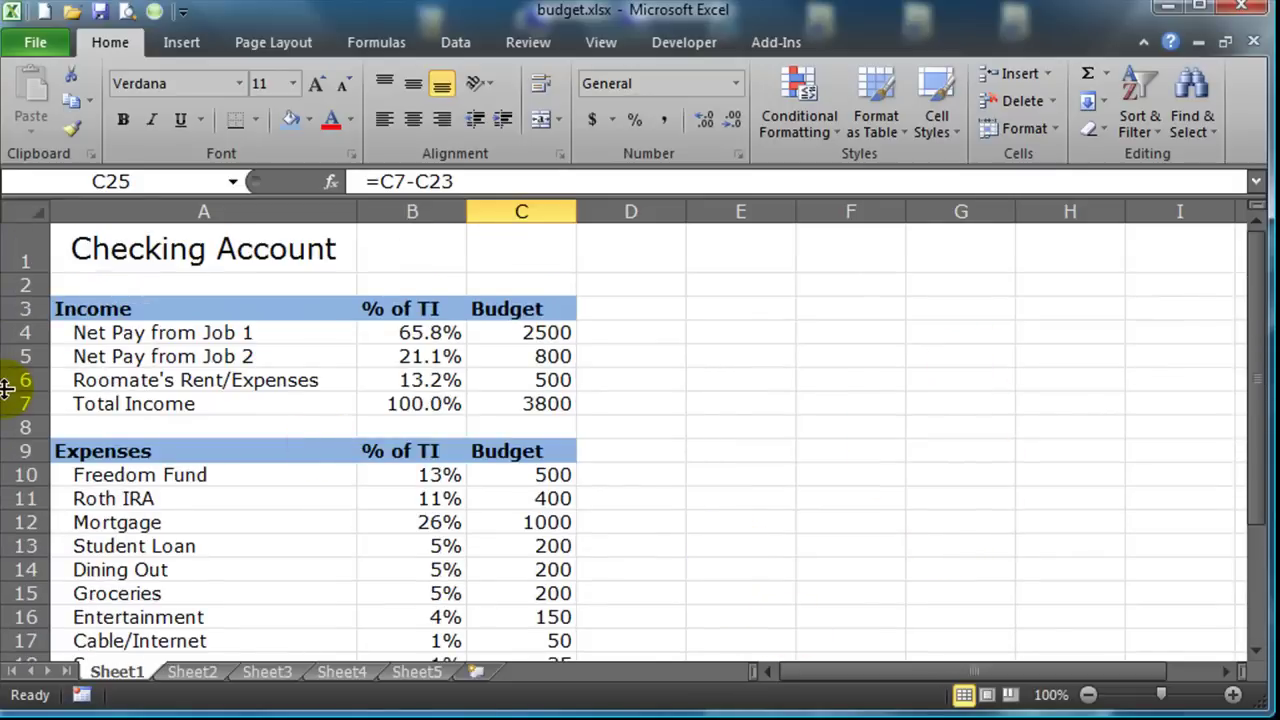
Step: Copy the Expenses heading's style onto the Gain/Loss label in A25 with Format Painter
click(75, 451)
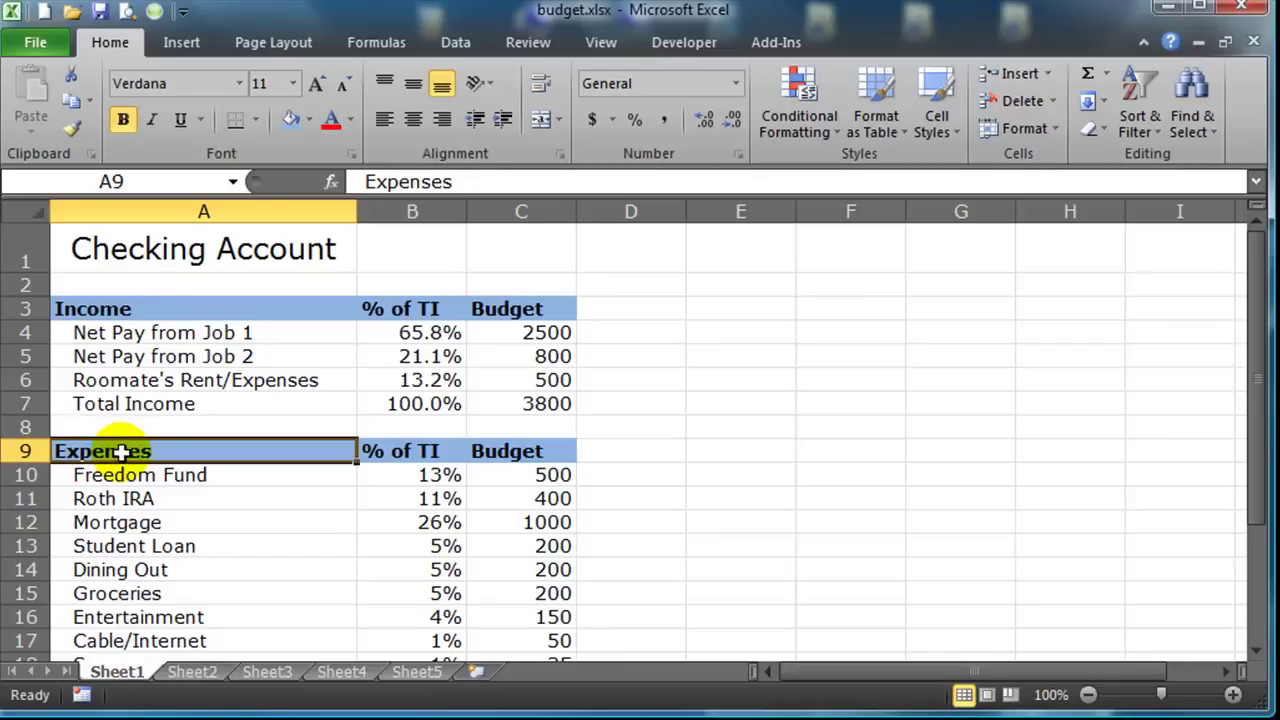
click(80, 126)
scroll(699, 600, down, 7)
scroll(592, 540, up, 3)
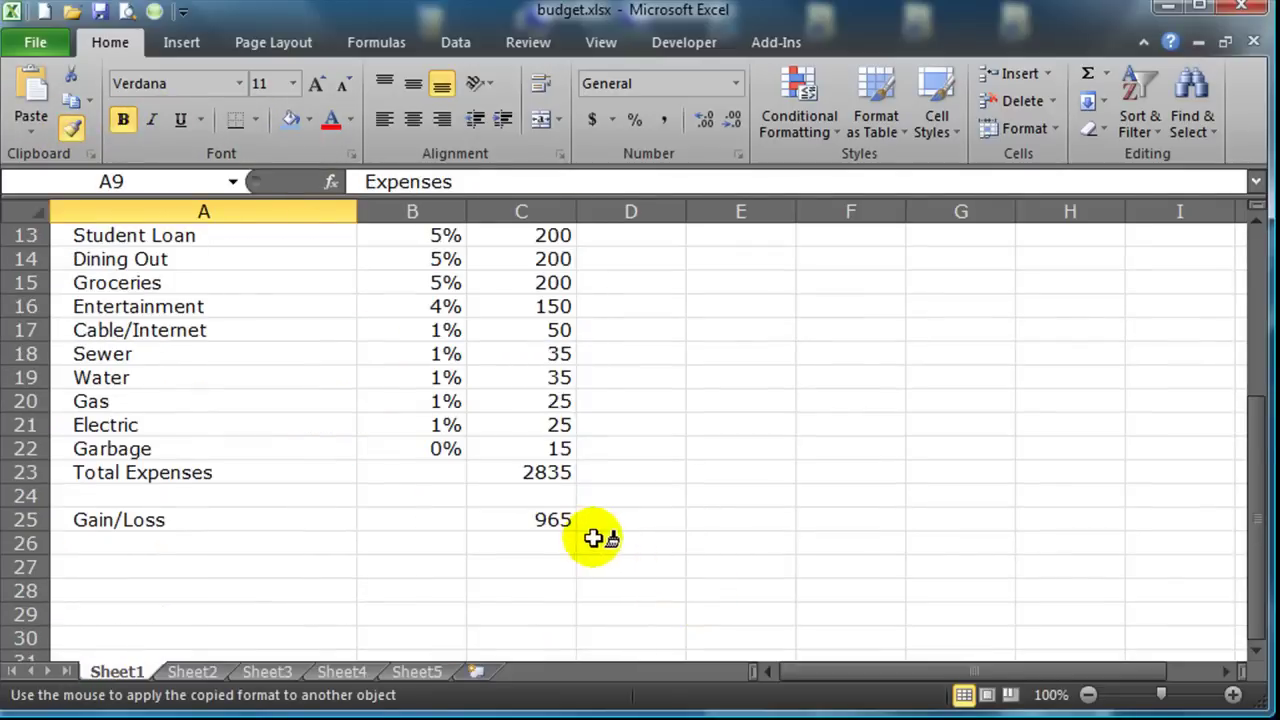
click(106, 520)
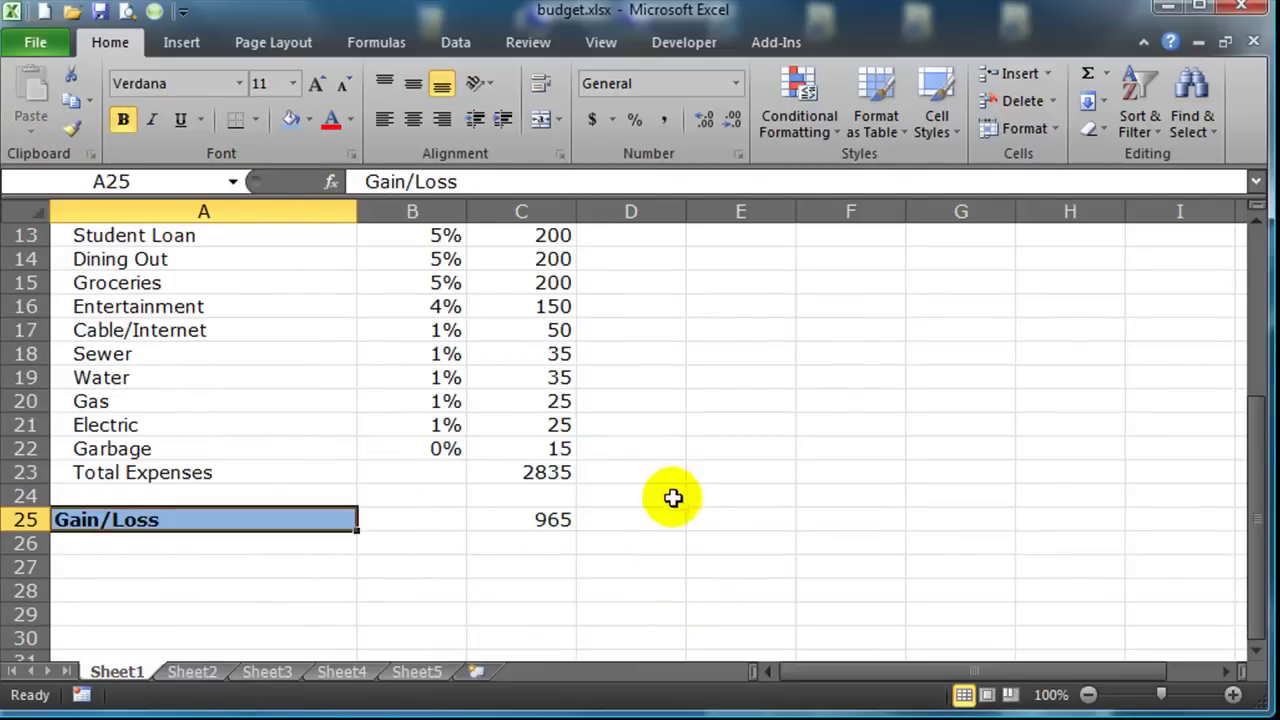
Step: Give the Total Income row A7:C7 a light green fill
scroll(686, 500, up, 4)
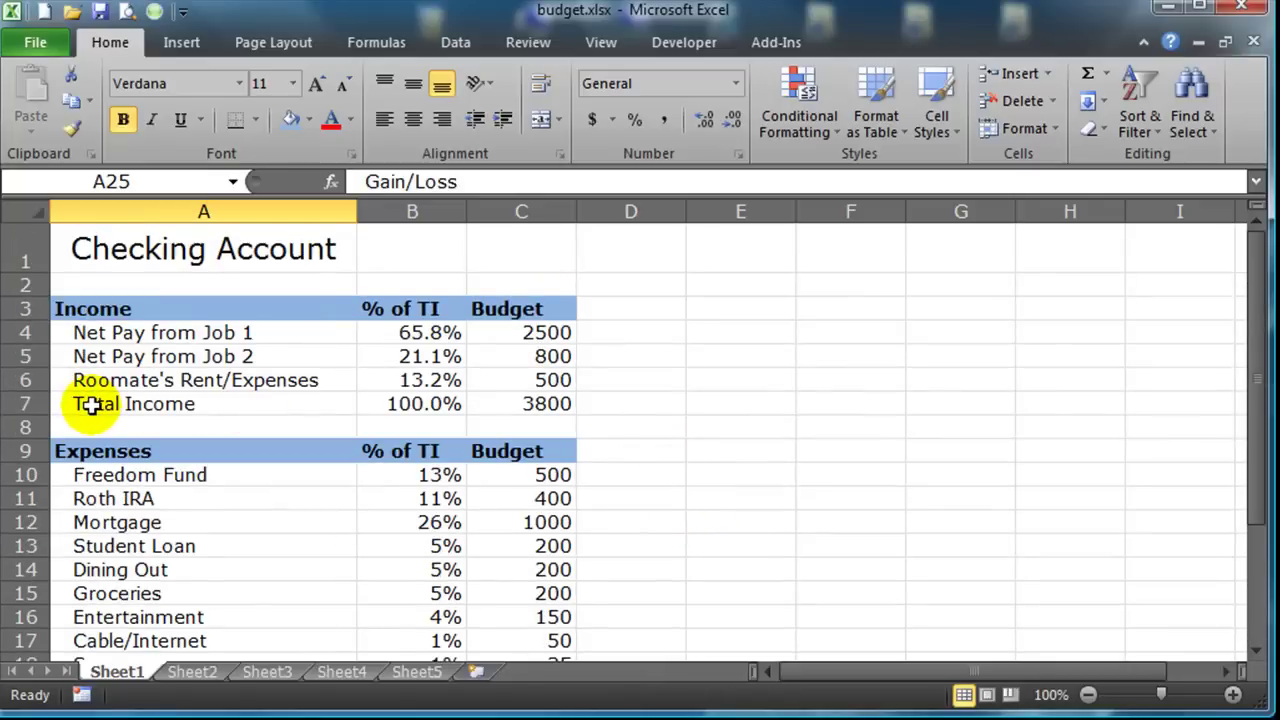
drag(90, 404, 525, 402)
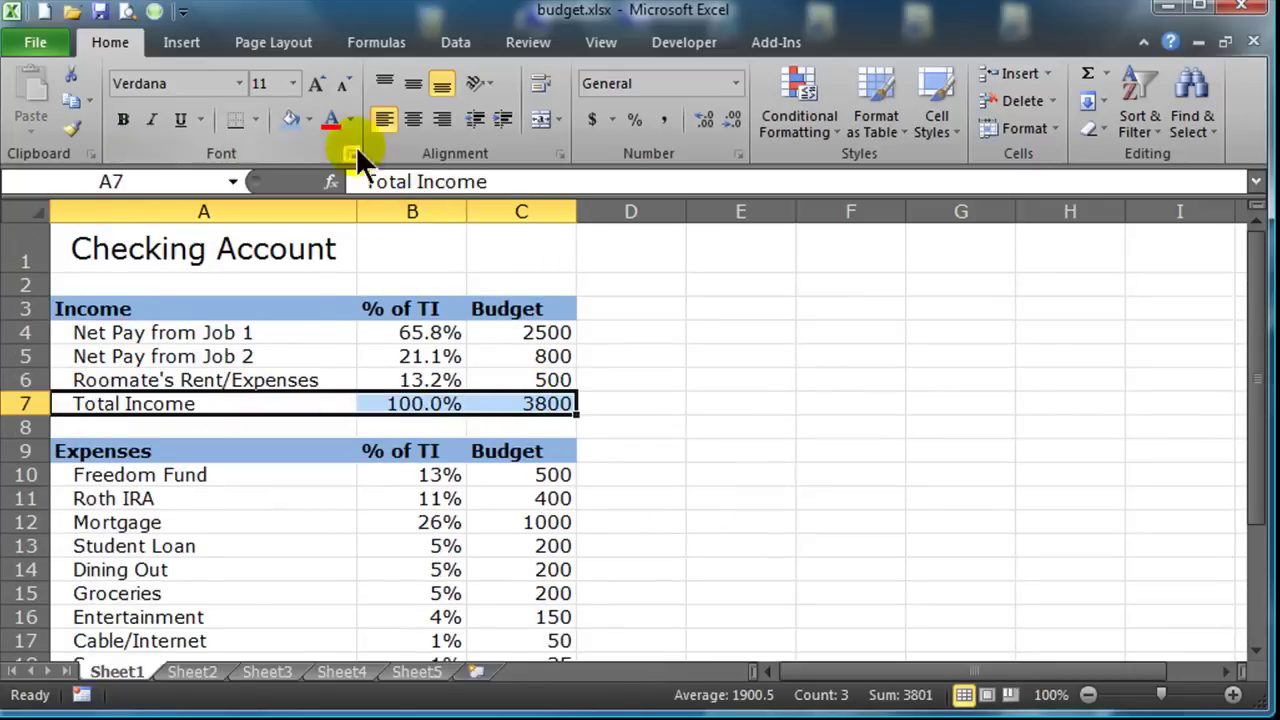
click(308, 120)
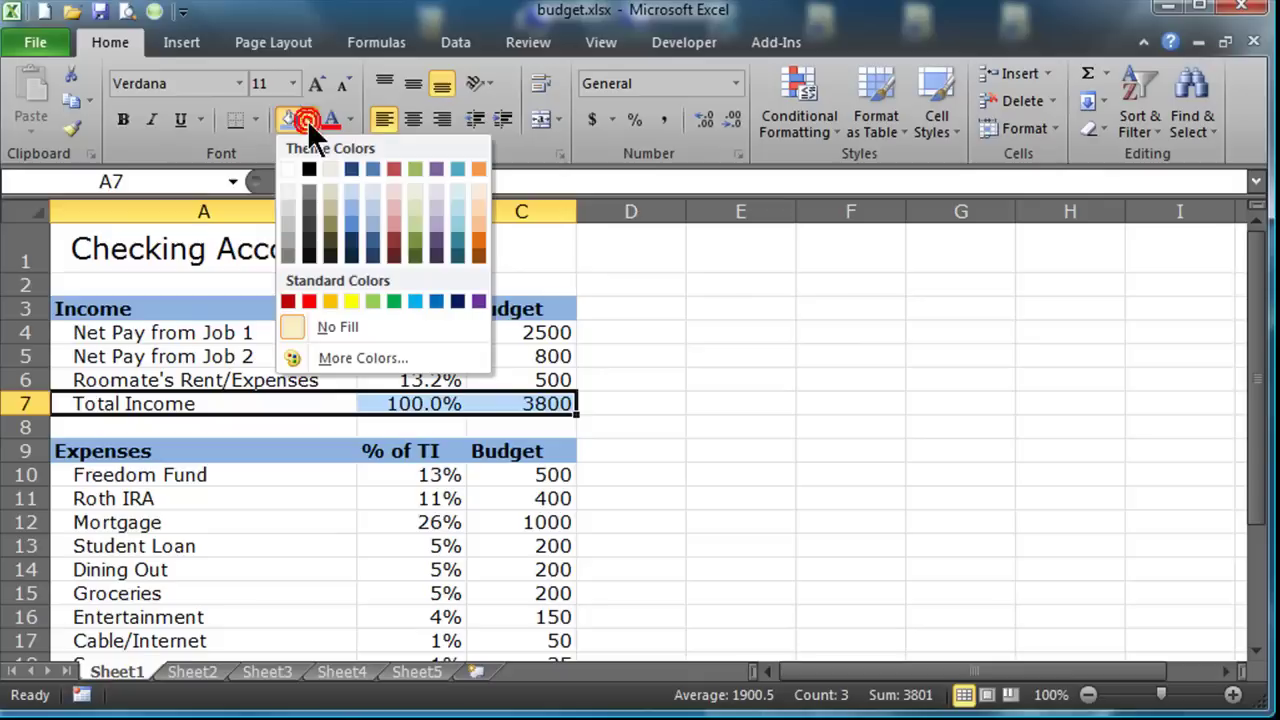
click(413, 209)
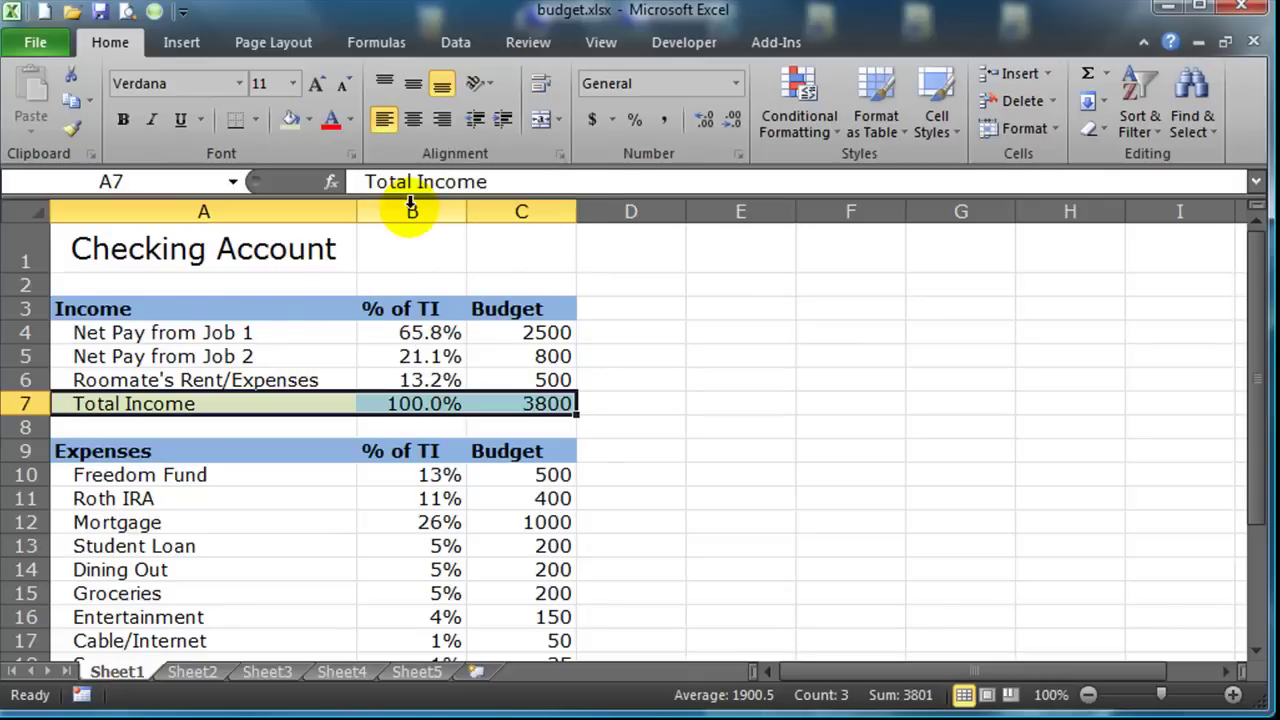
Step: Paint the green Total Income formatting onto the Total Expenses row A23:C23
click(69, 131)
scroll(849, 514, down, 5)
drag(152, 383, 520, 376)
click(781, 395)
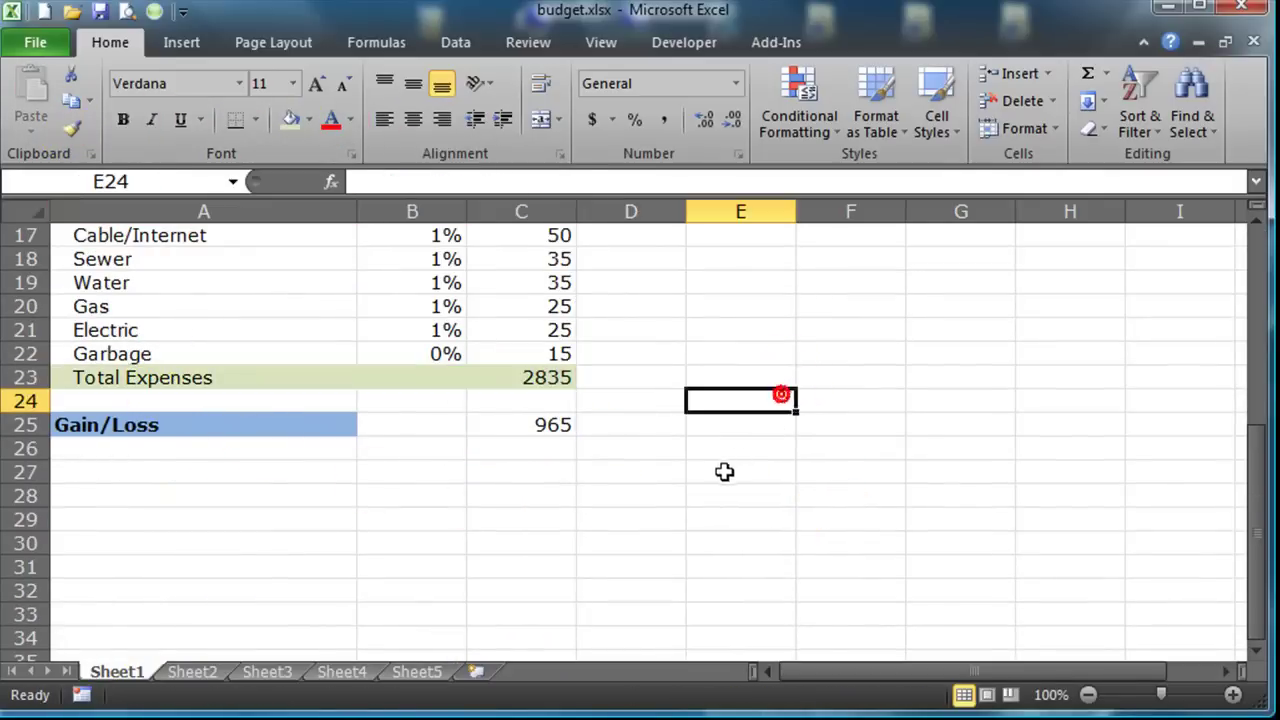
scroll(724, 472, up, 3)
click(425, 543)
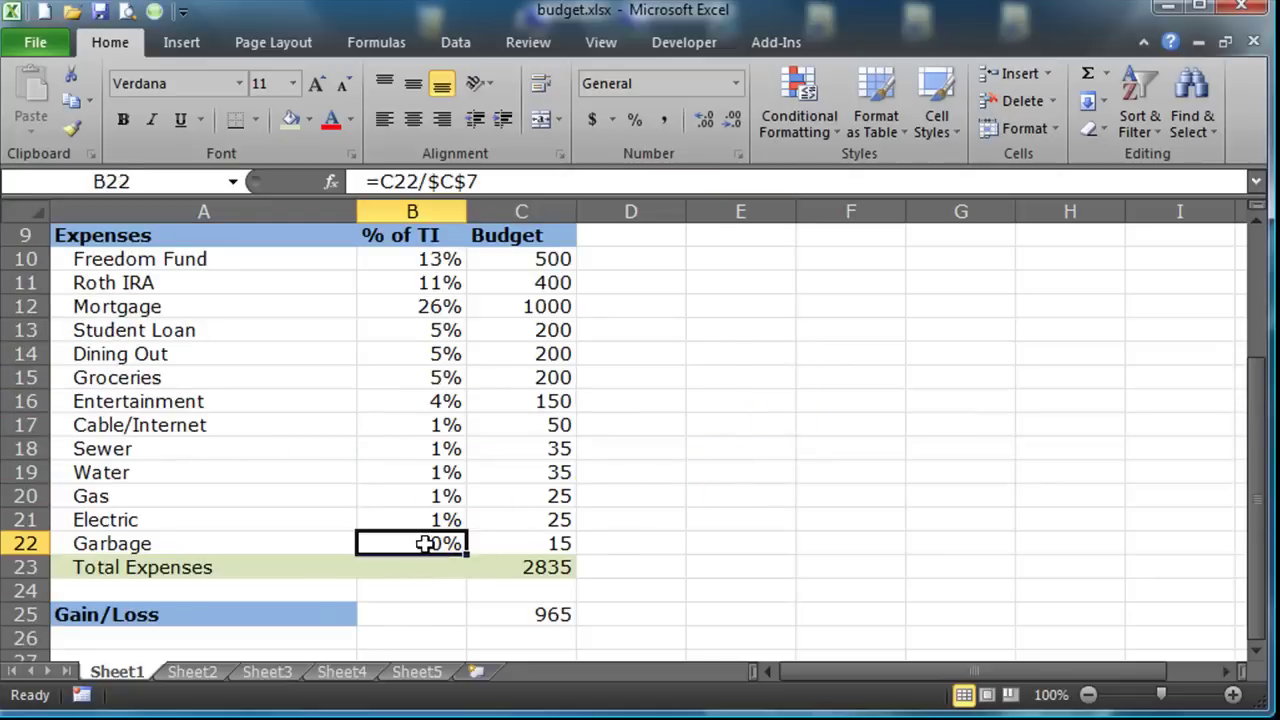
Step: Fill B22's percentage formula down to B23 without formatting, showing 74.6%
mouse_move(457, 557)
mouse_down()
mouse_move(466, 542)
mouse_move(464, 580)
mouse_up()
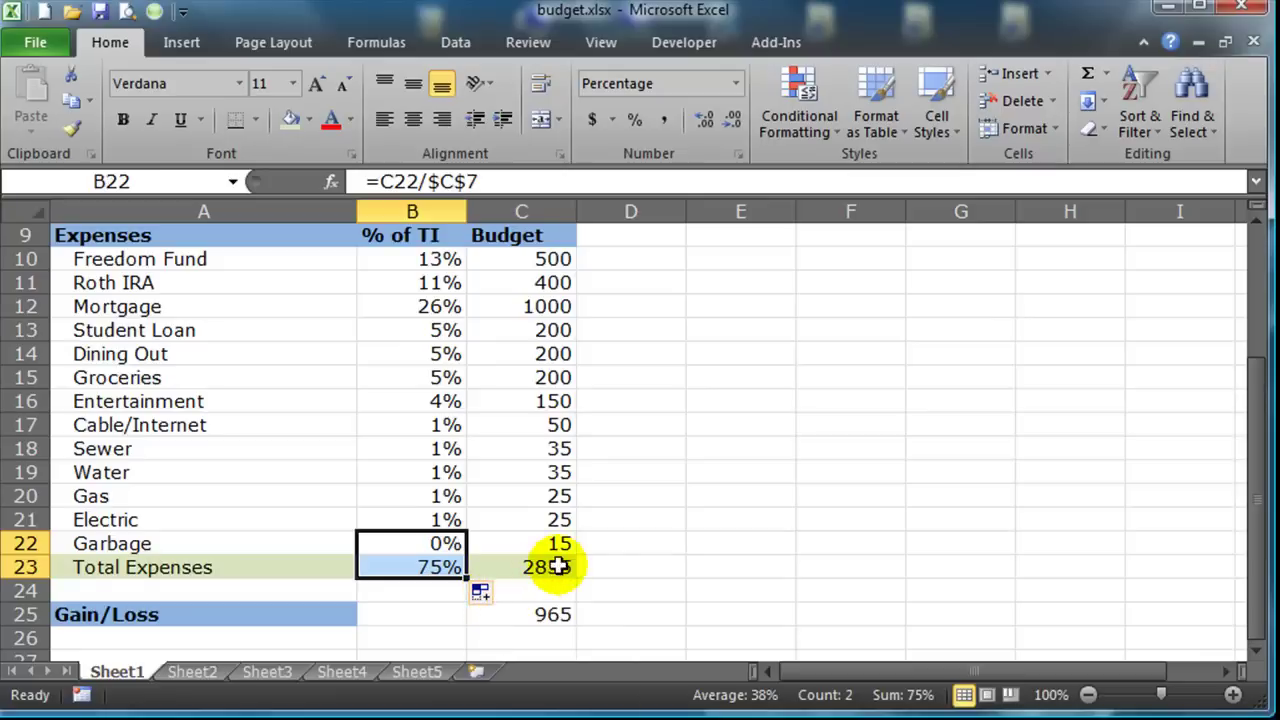
click(500, 595)
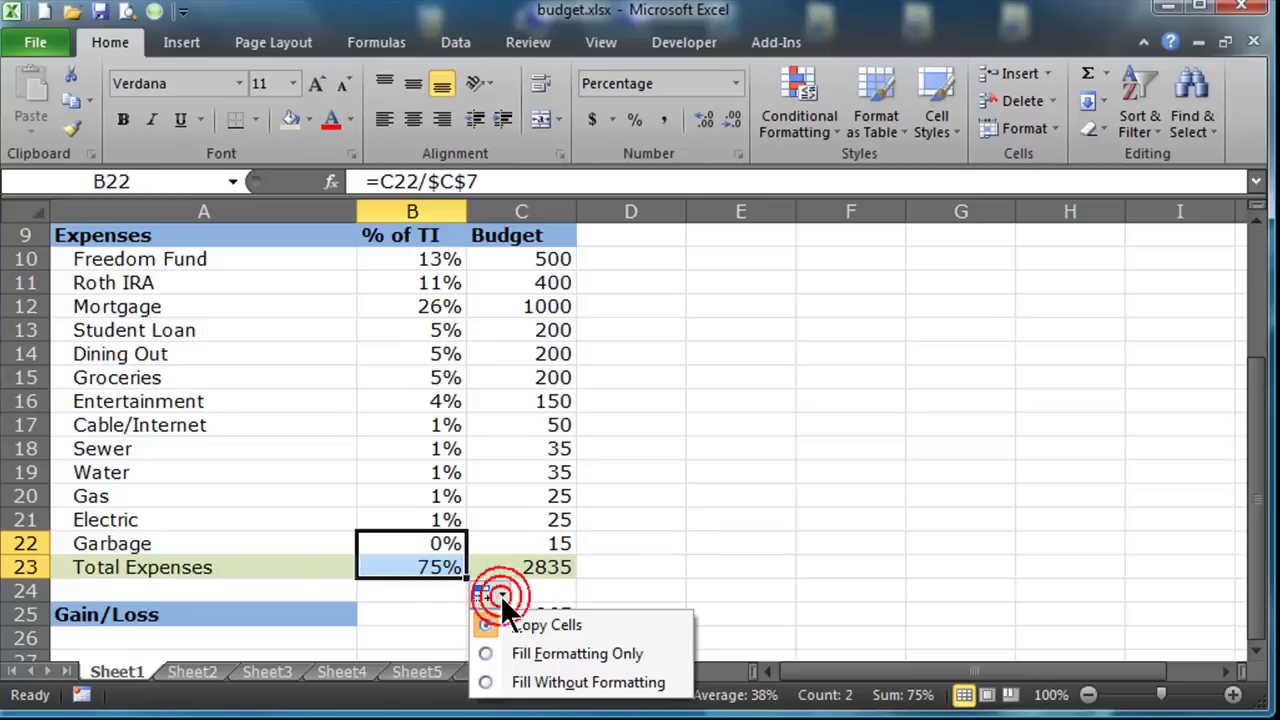
scroll(508, 586, down, 4)
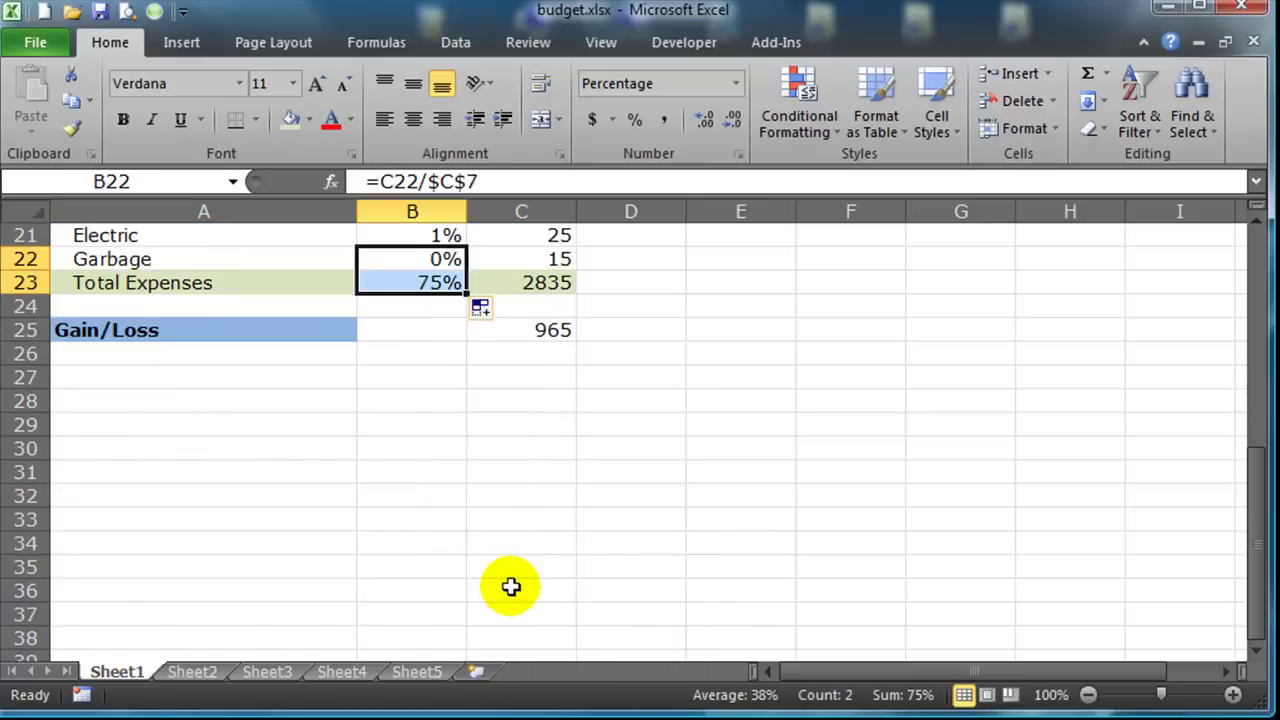
scroll(514, 577, up, 1)
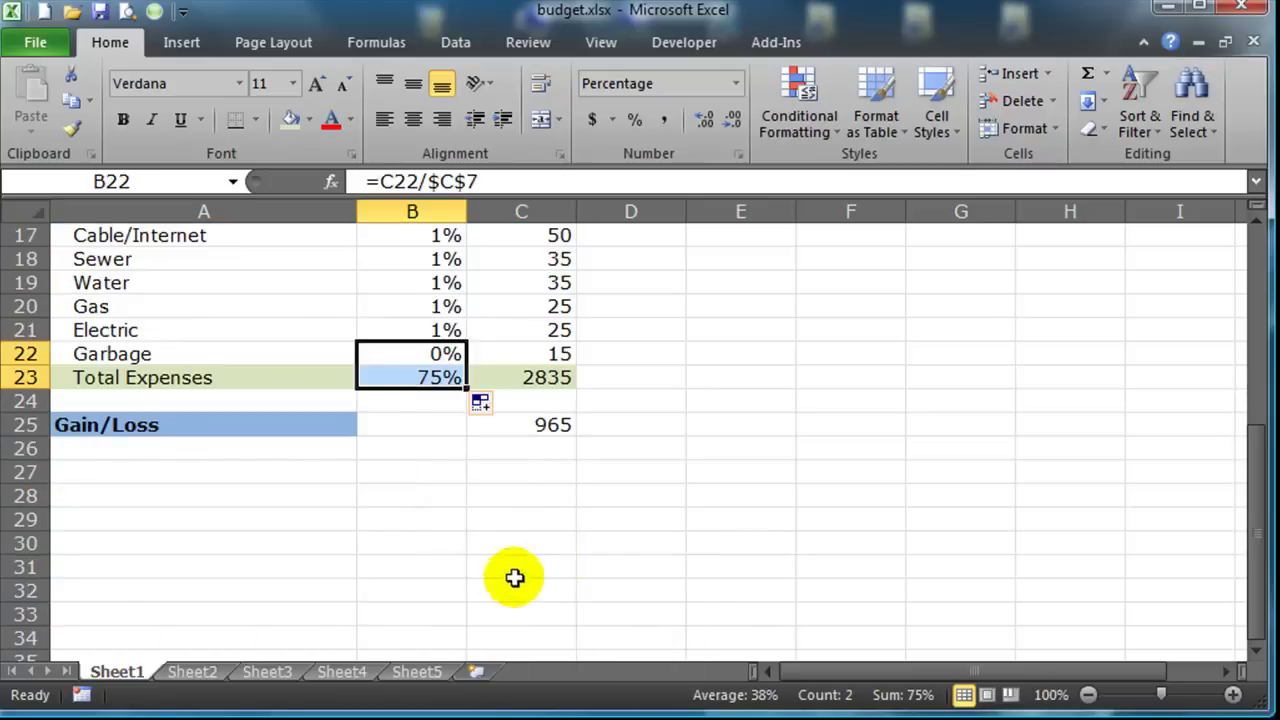
click(492, 404)
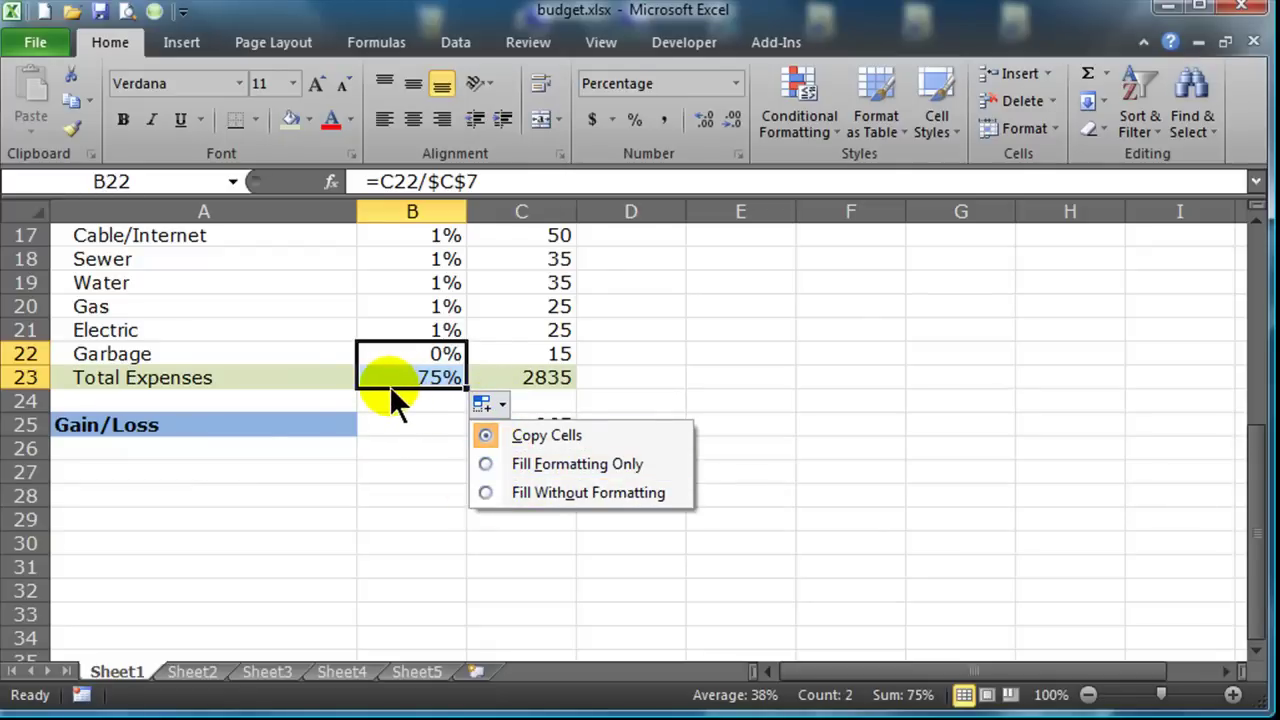
click(483, 492)
click(437, 478)
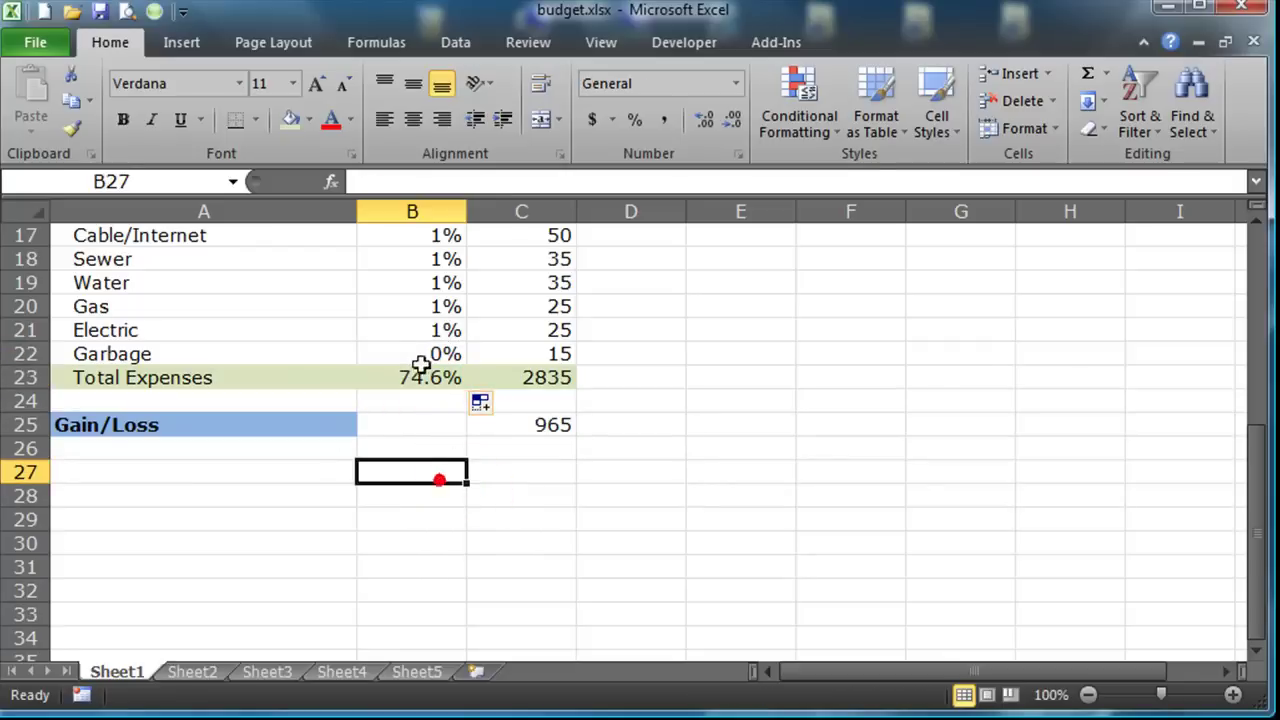
Step: Set budget amounts: Freedom Fund 800, Roth IRA 500, Student Loan 250, Dining Out 250
scroll(766, 469, up, 1)
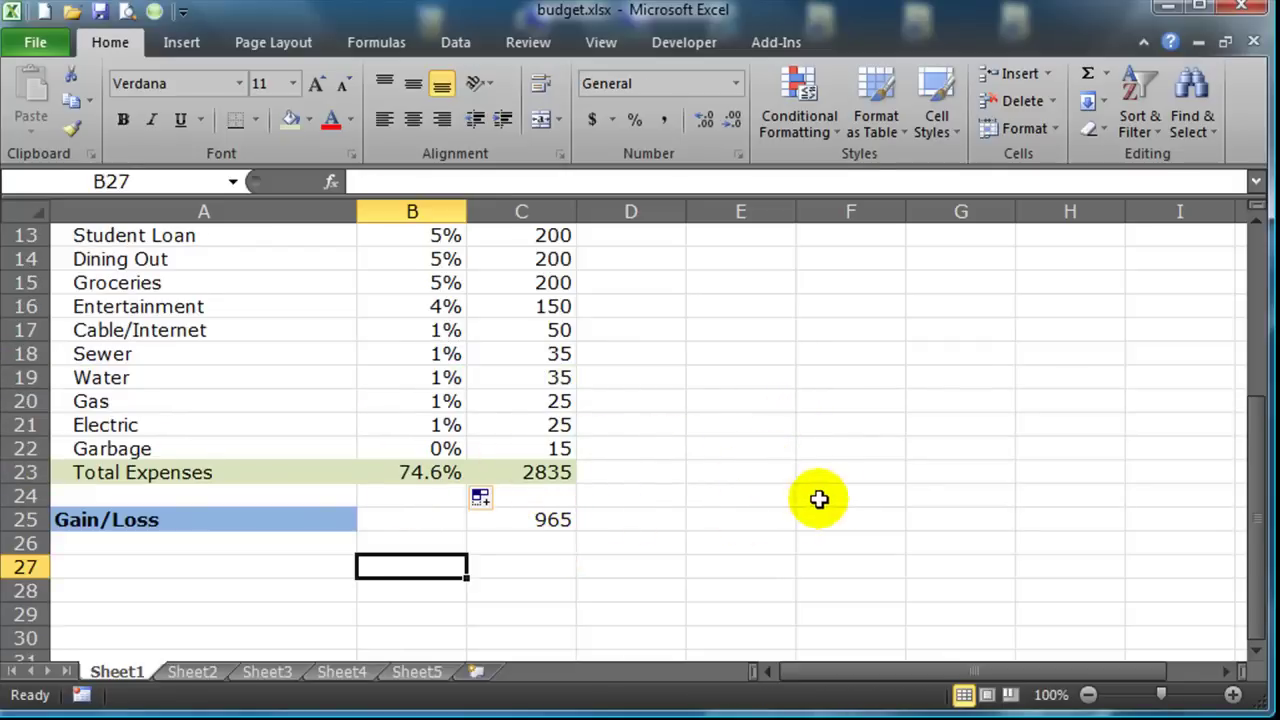
scroll(819, 497, up, 3)
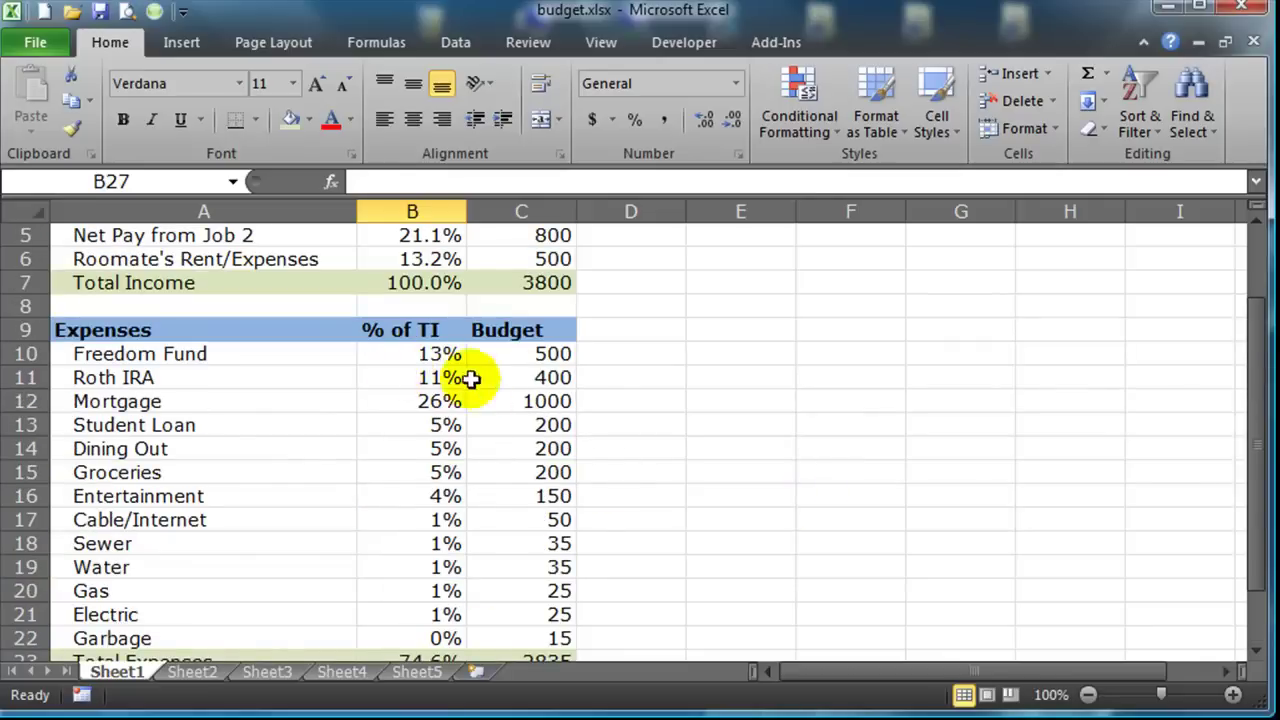
click(490, 354)
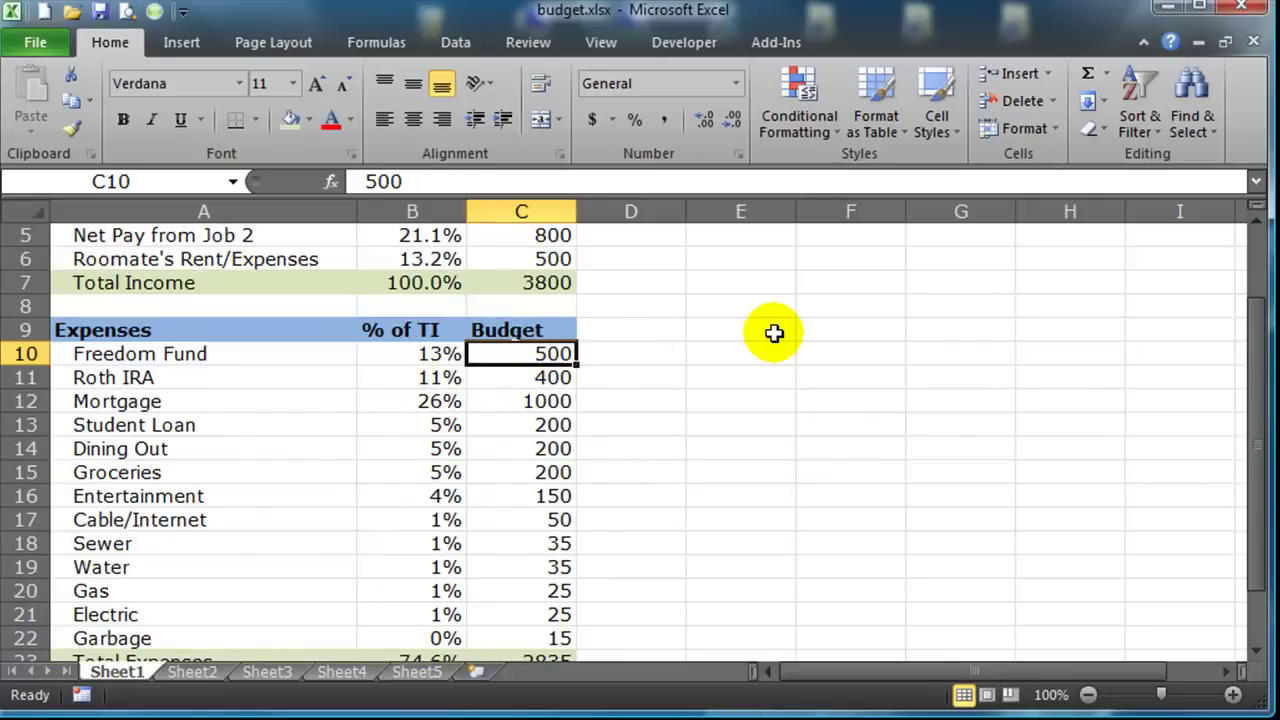
text(800)
key(Return)
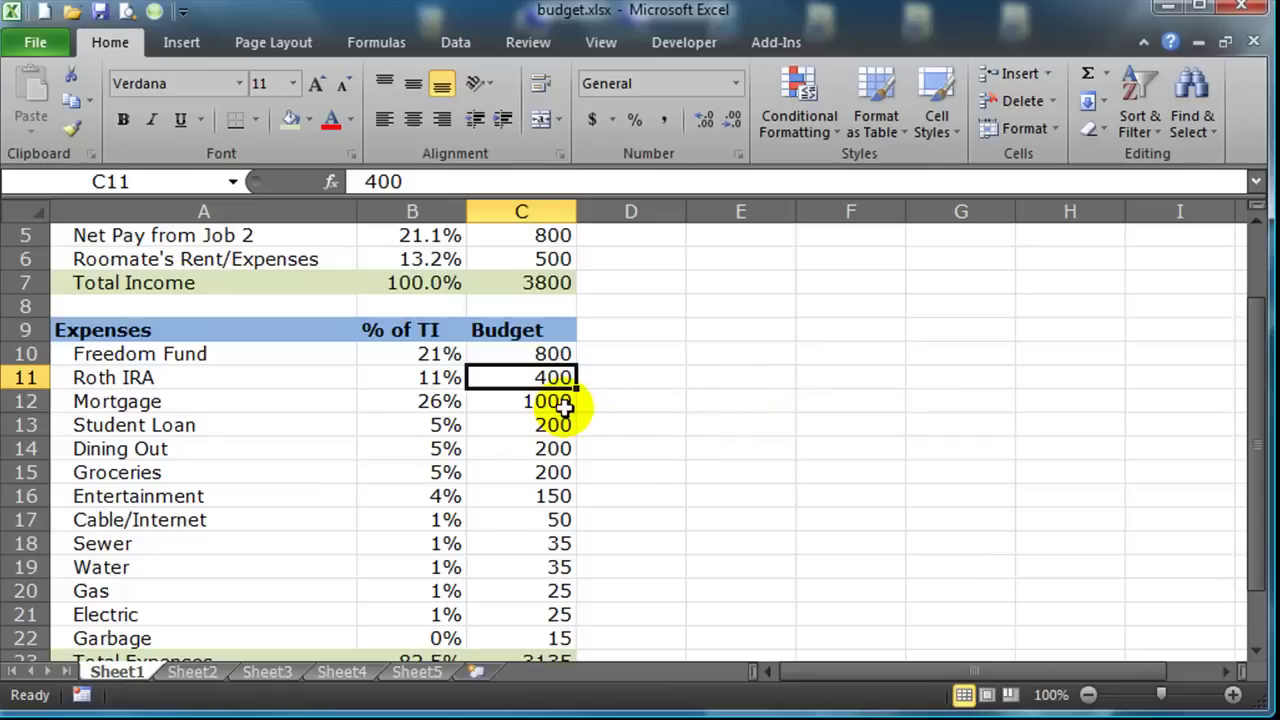
text(500)
key(Return)
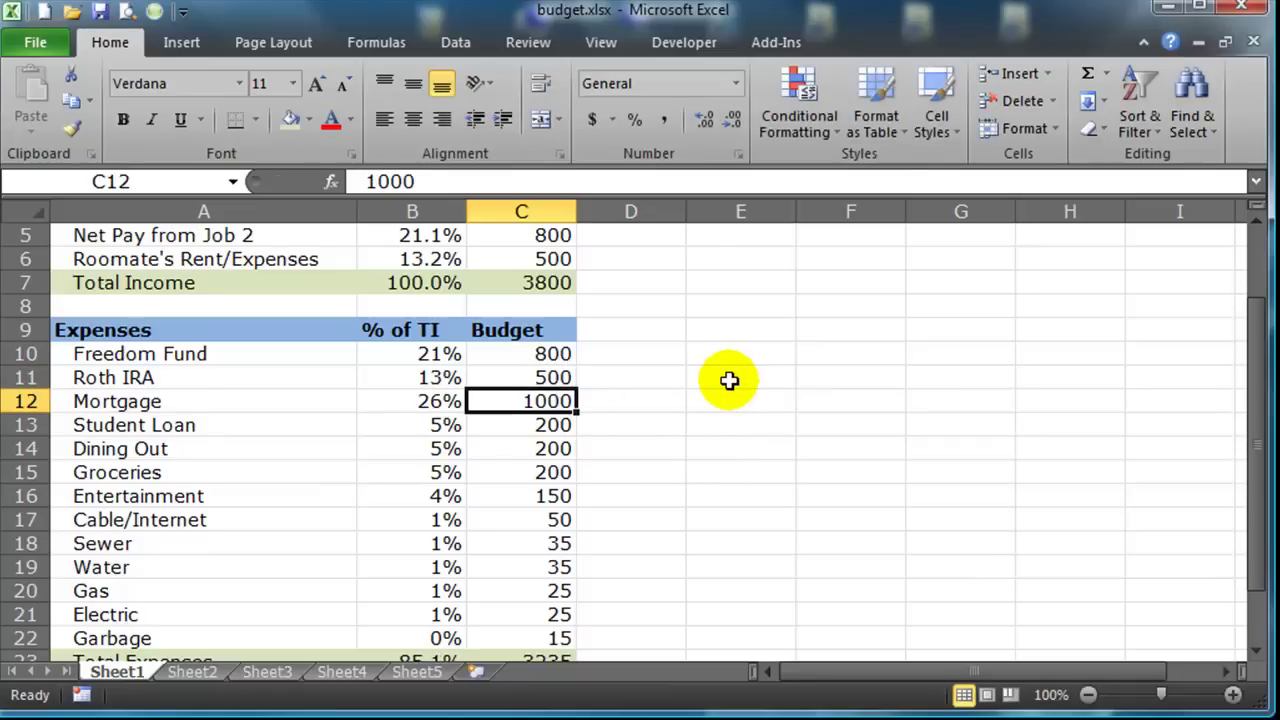
key(Return)
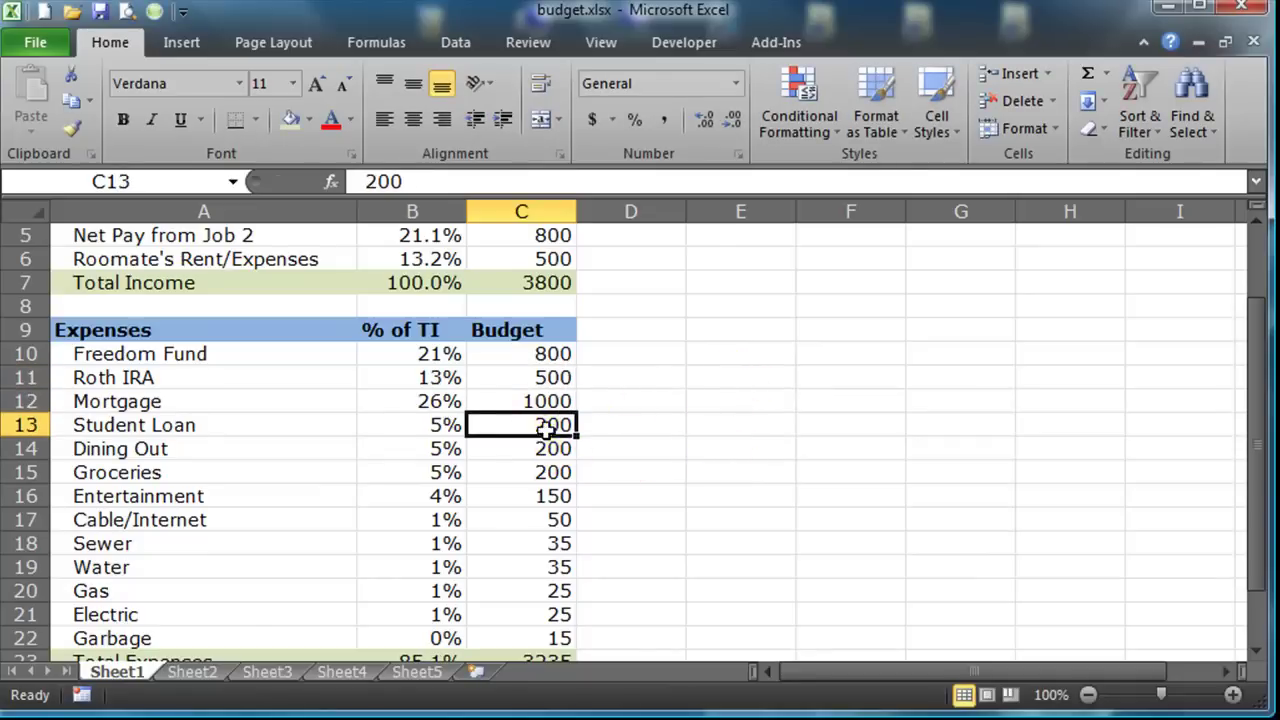
text(250)
key(Return)
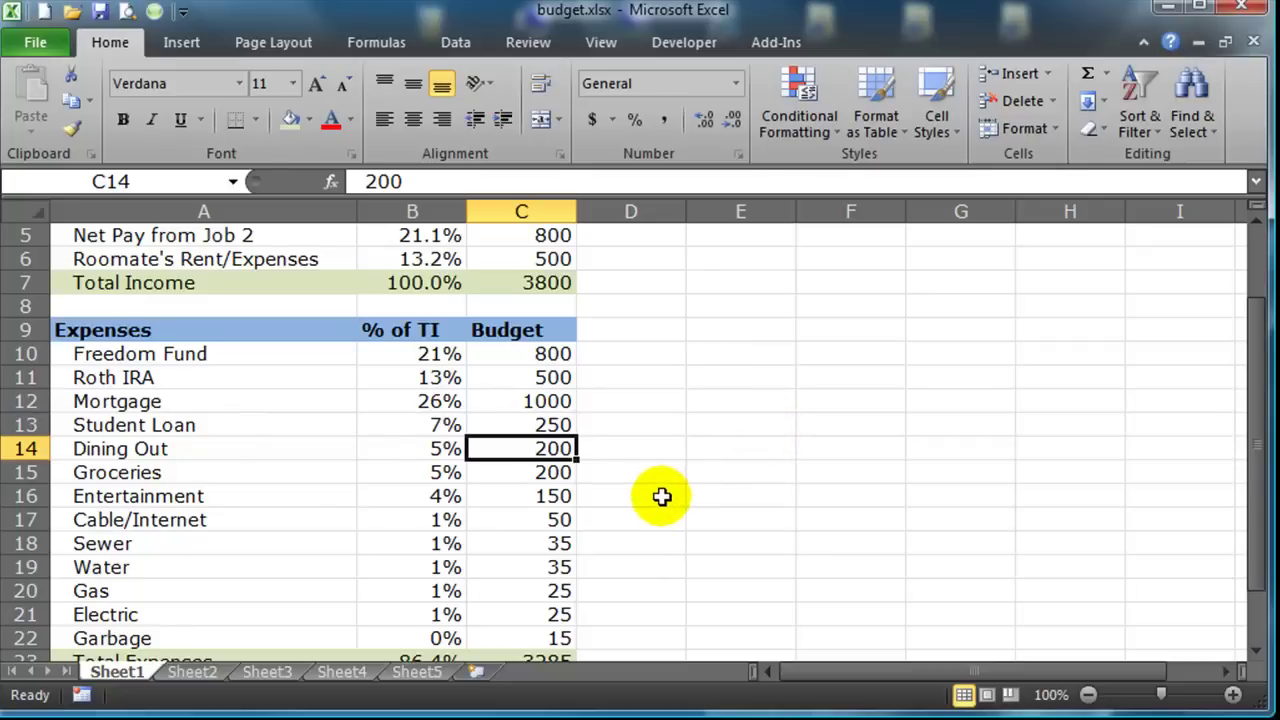
text(250)
key(Return)
scroll(697, 453, down, 3)
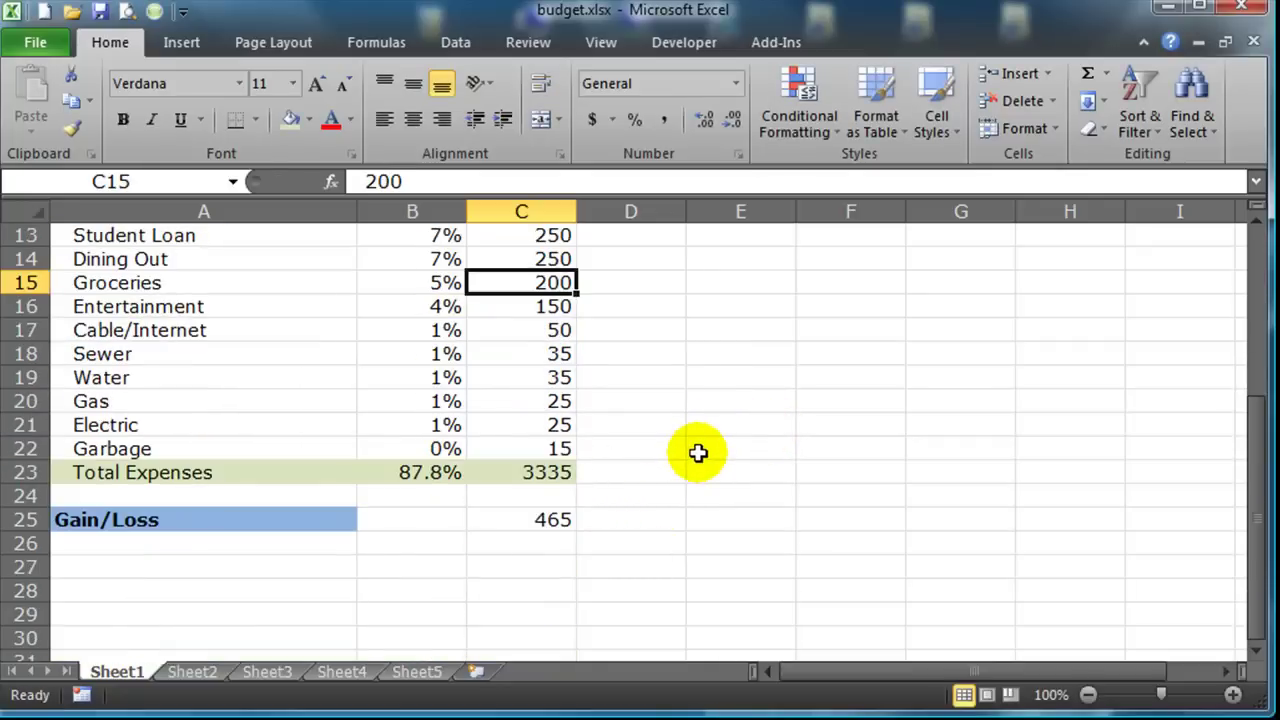
scroll(705, 454, up, 3)
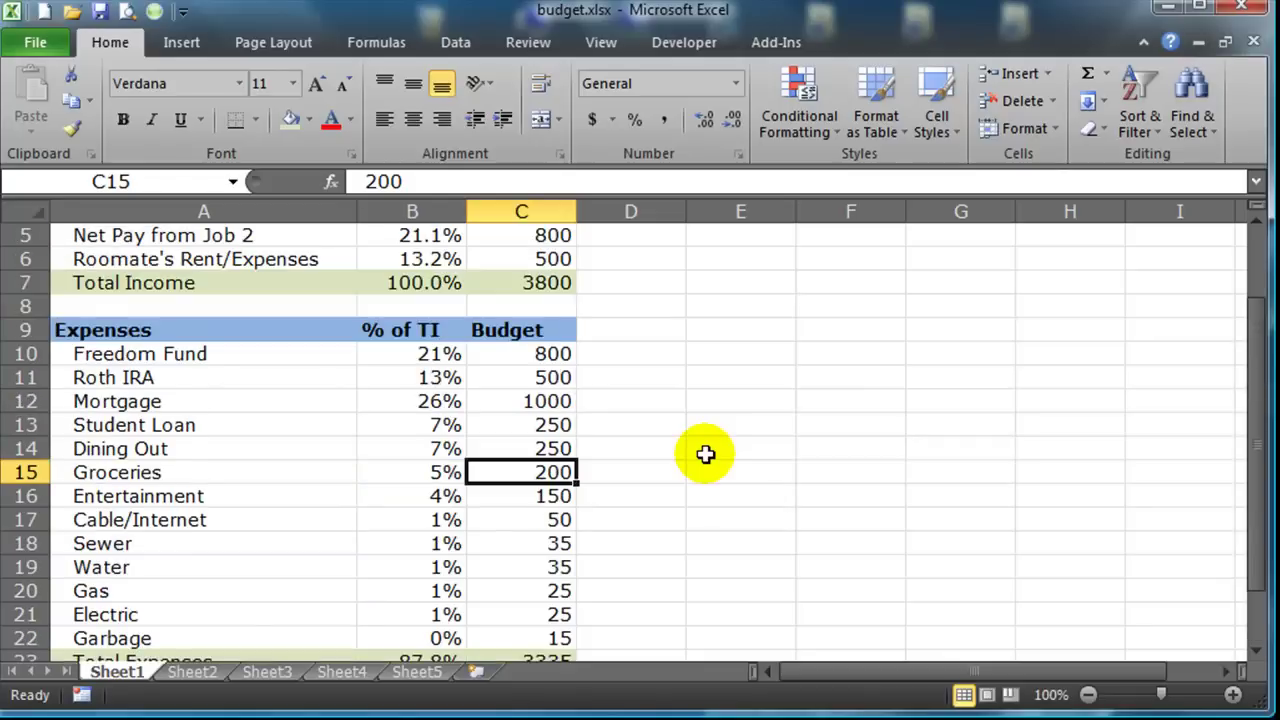
scroll(705, 455, down, 1)
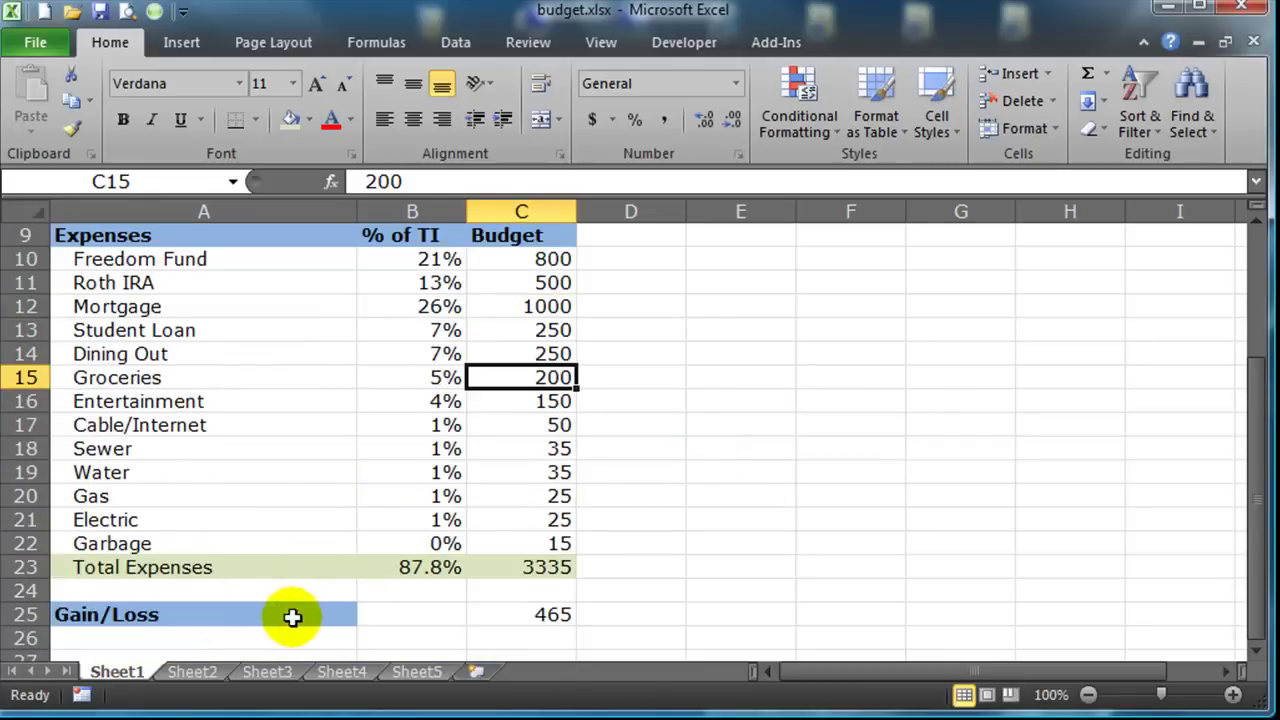
Step: Copy the Gain/Loss label's blue bold styling from A25 onto B25:C25
click(292, 617)
click(75, 129)
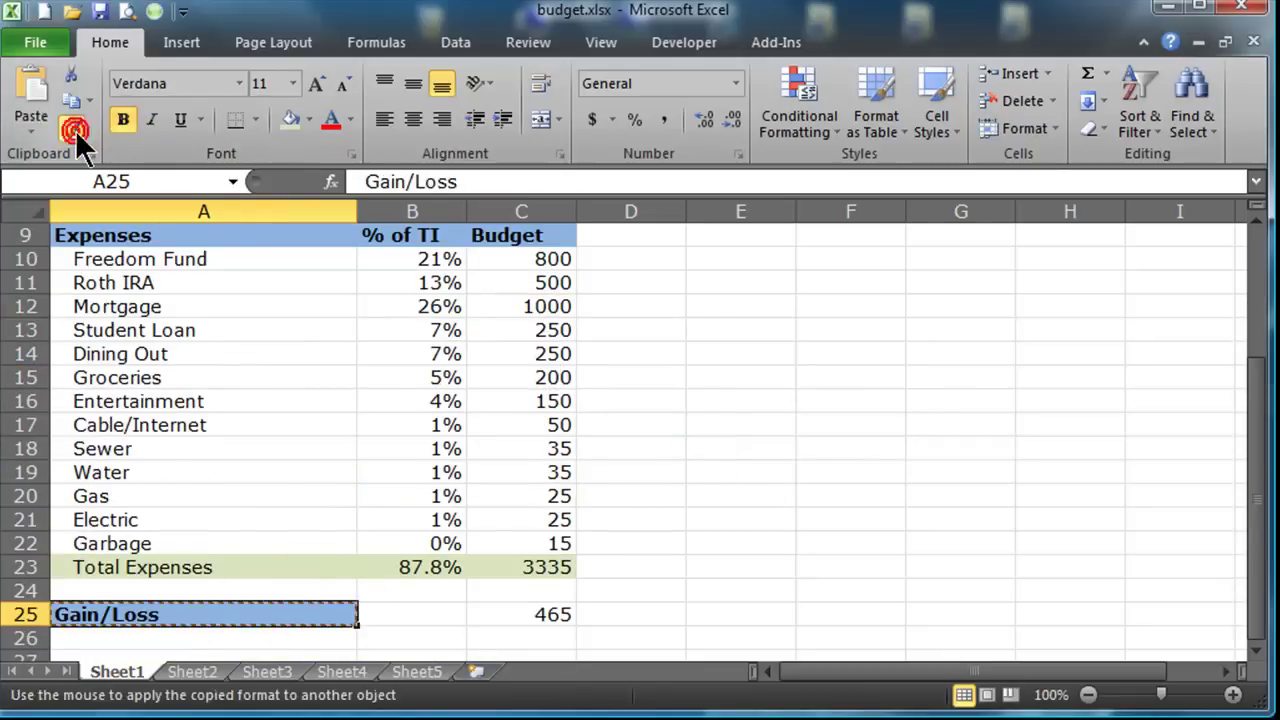
drag(443, 606, 560, 612)
click(712, 564)
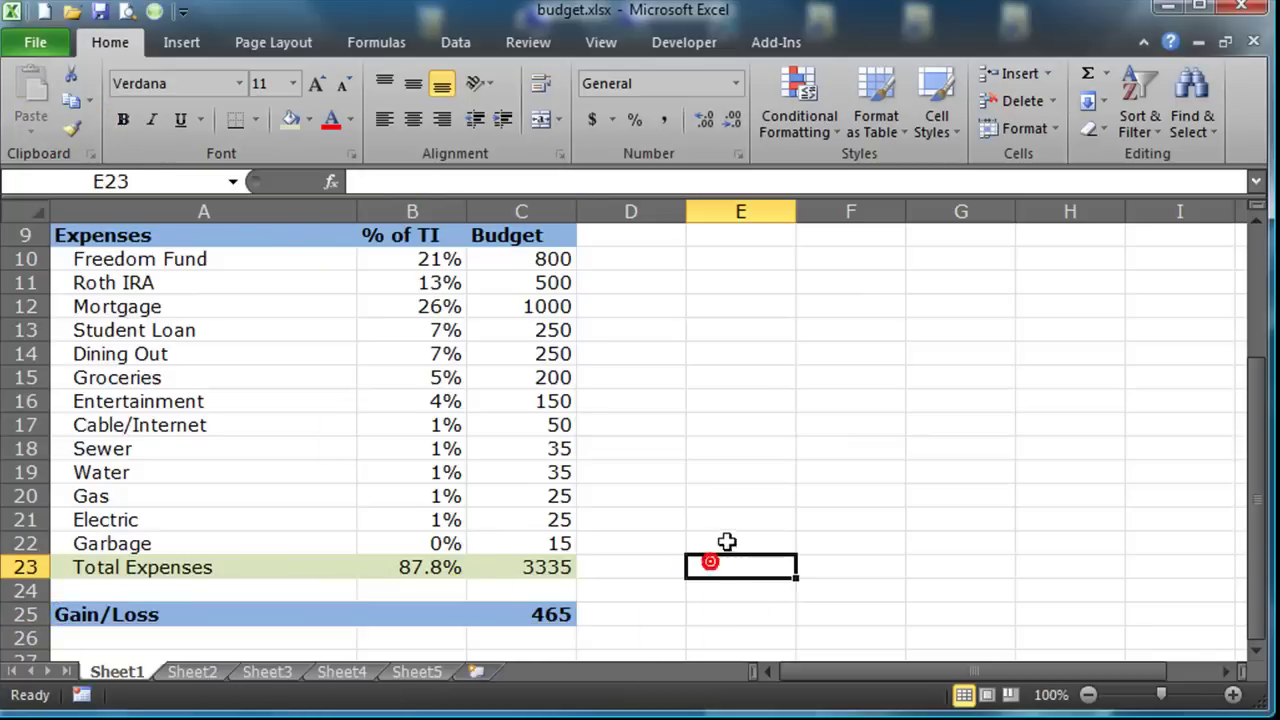
scroll(741, 491, up, 3)
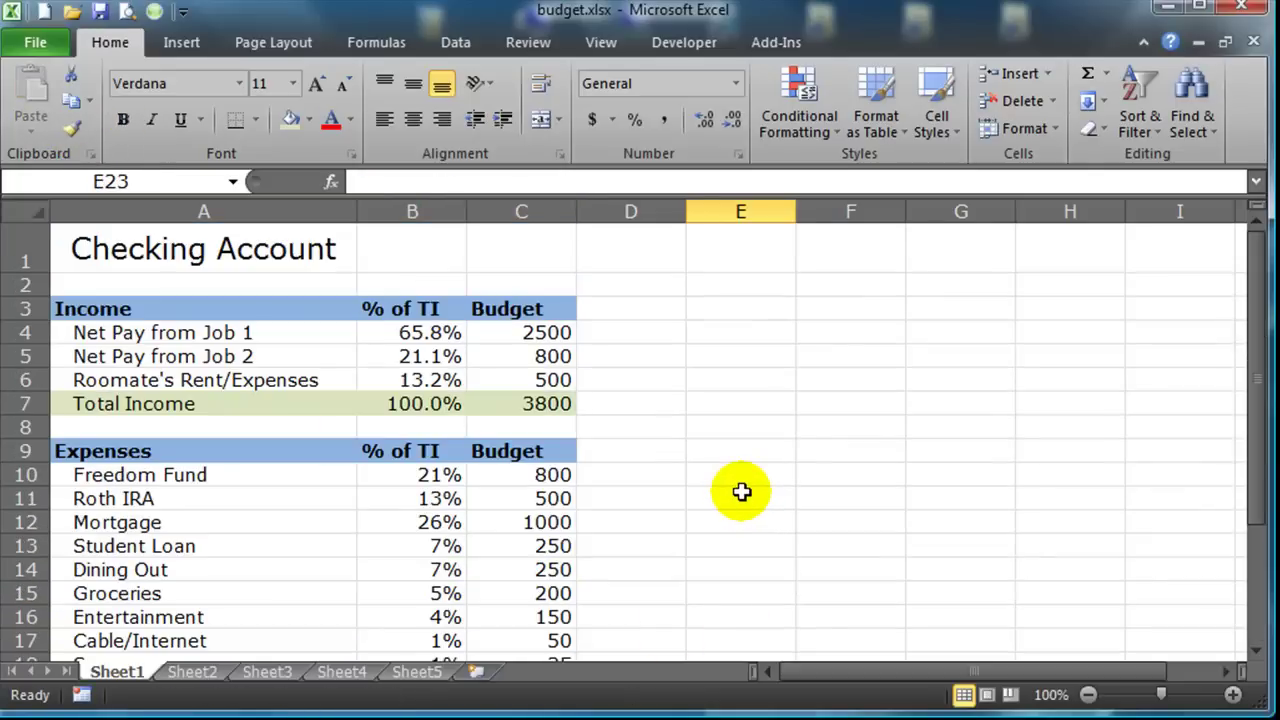
Step: Enter 'Beginning' and 'Balance' on two lines in C1 and right-align the cell
click(521, 257)
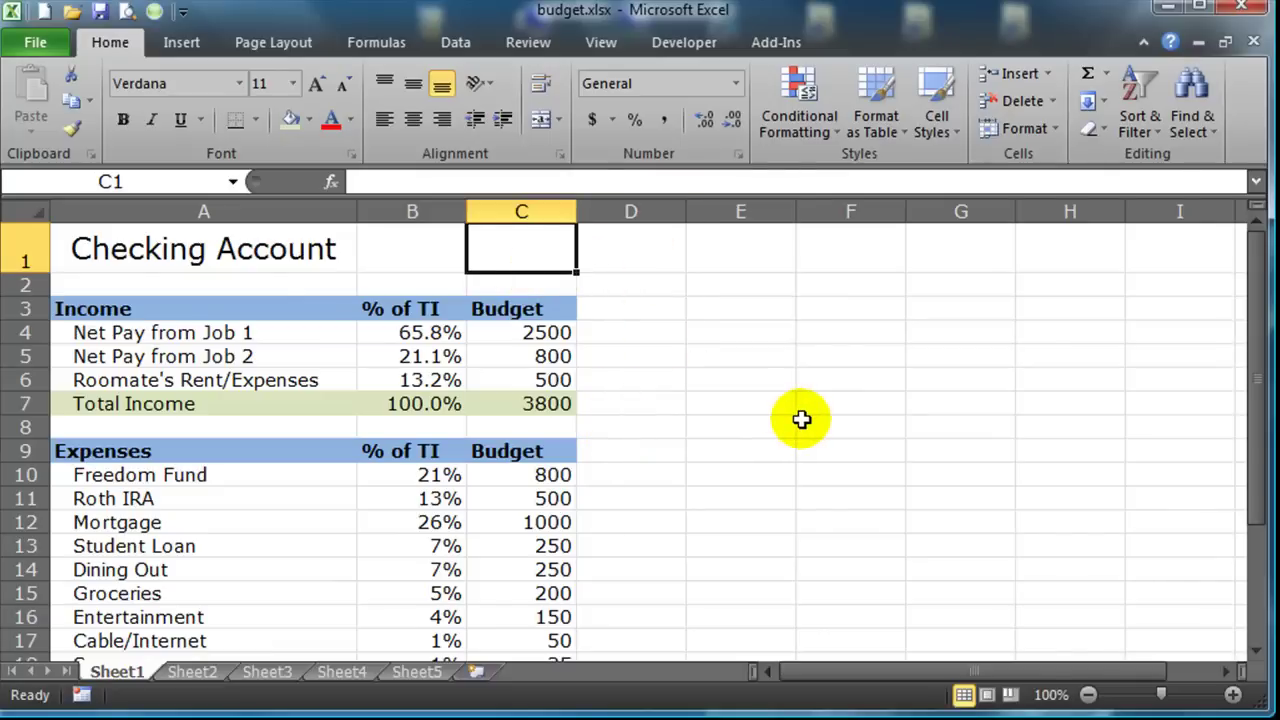
text(Beg)
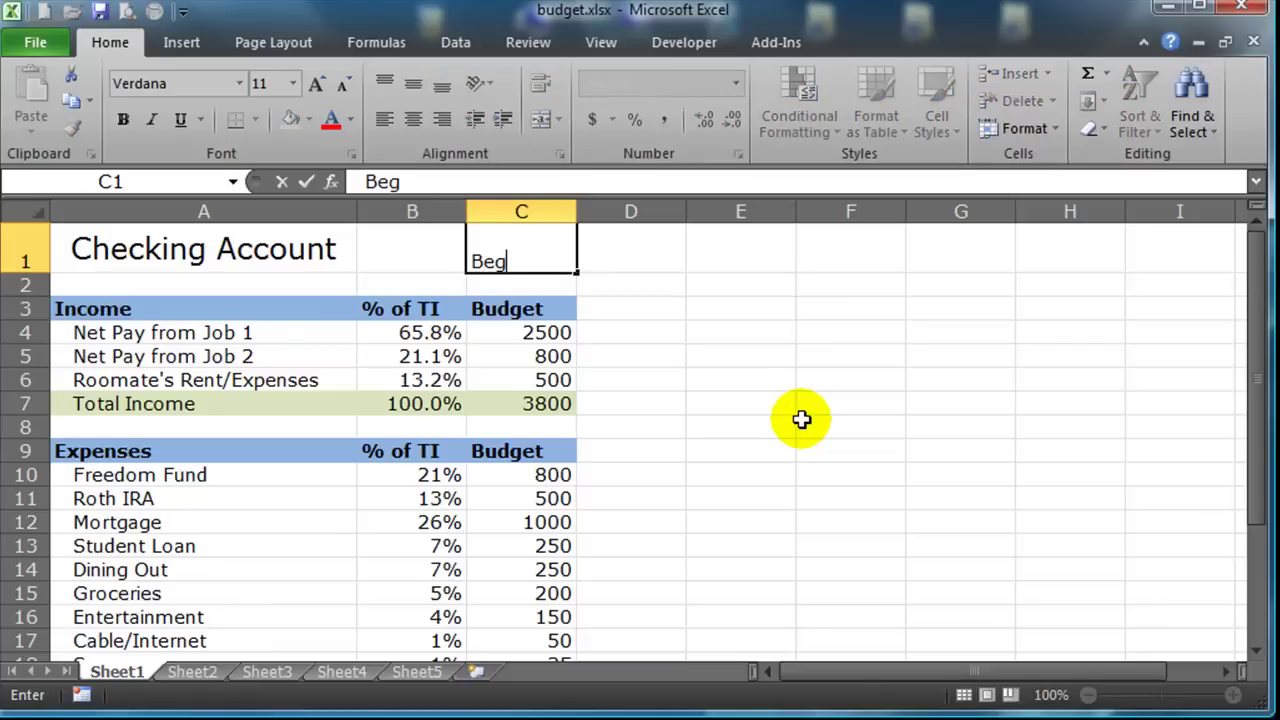
text(inning)
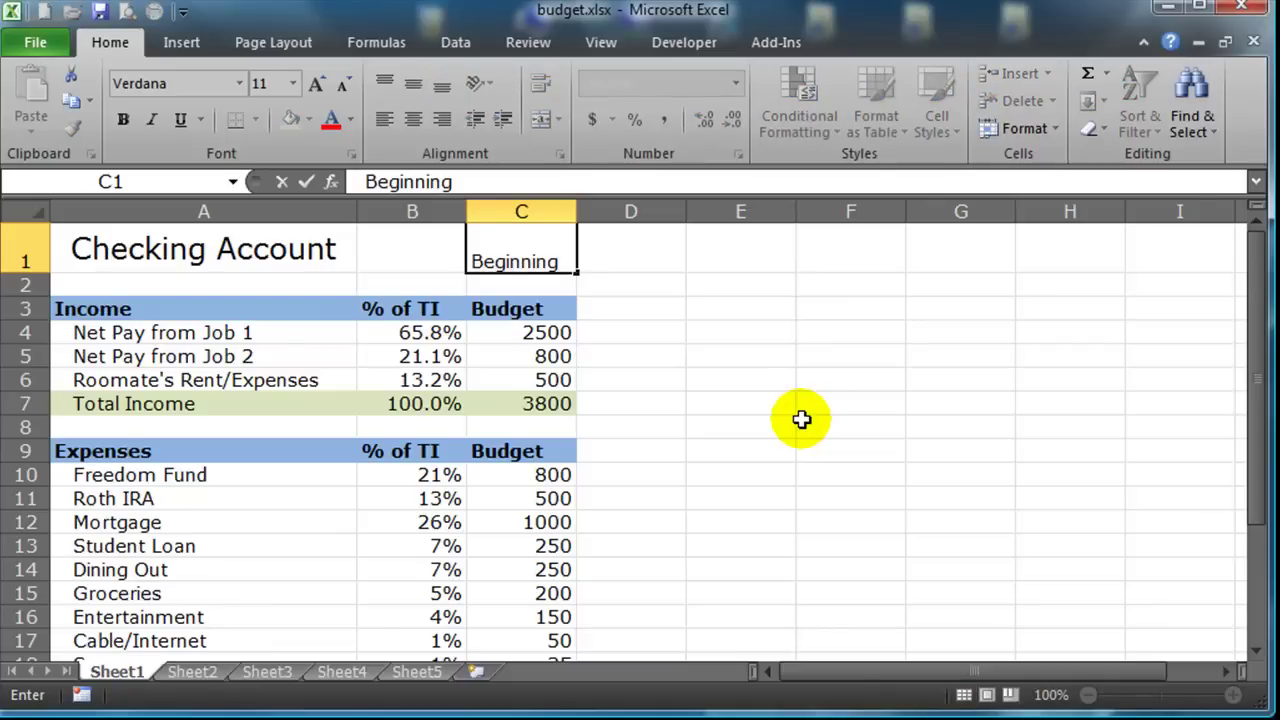
key(alt+Return)
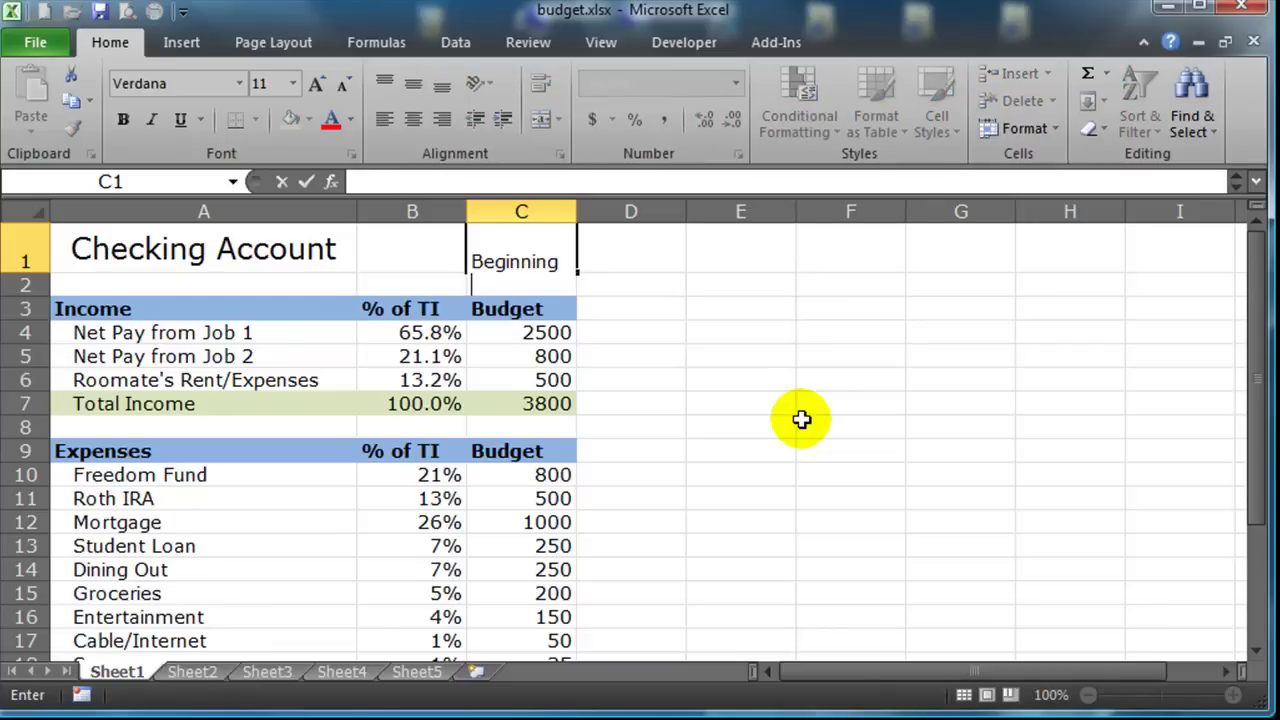
text(Balance)
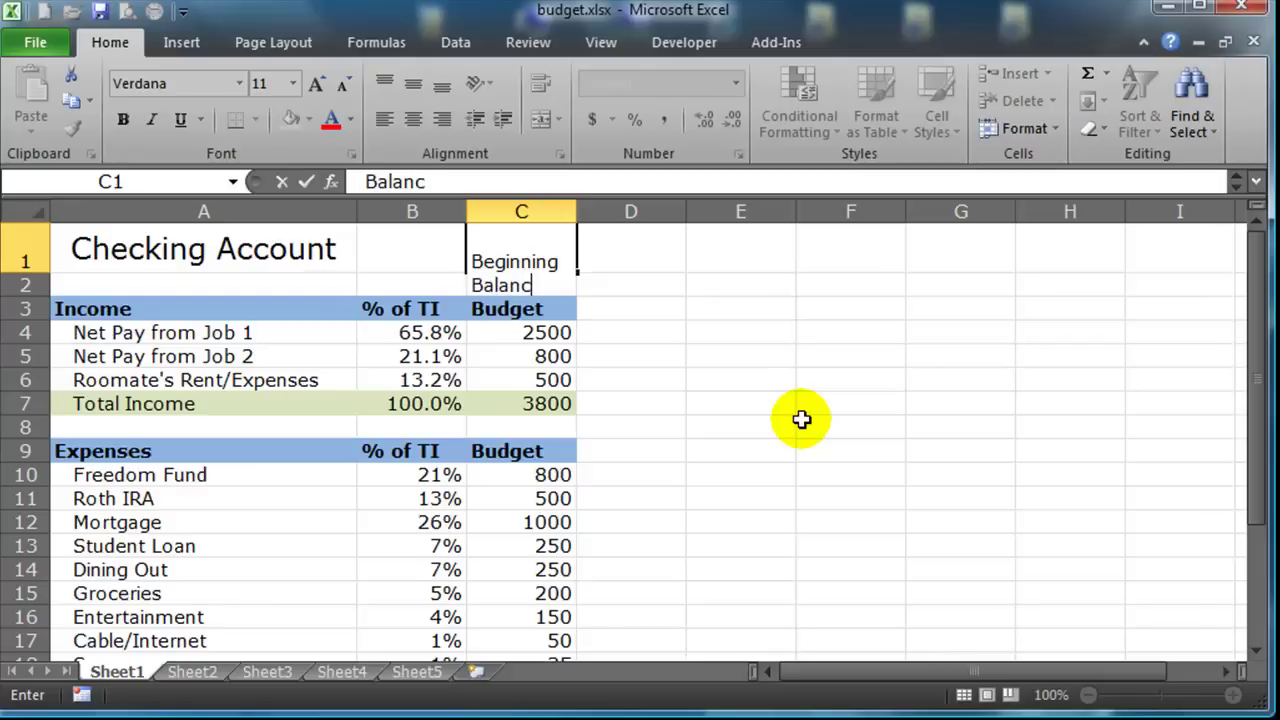
key(Return)
click(543, 257)
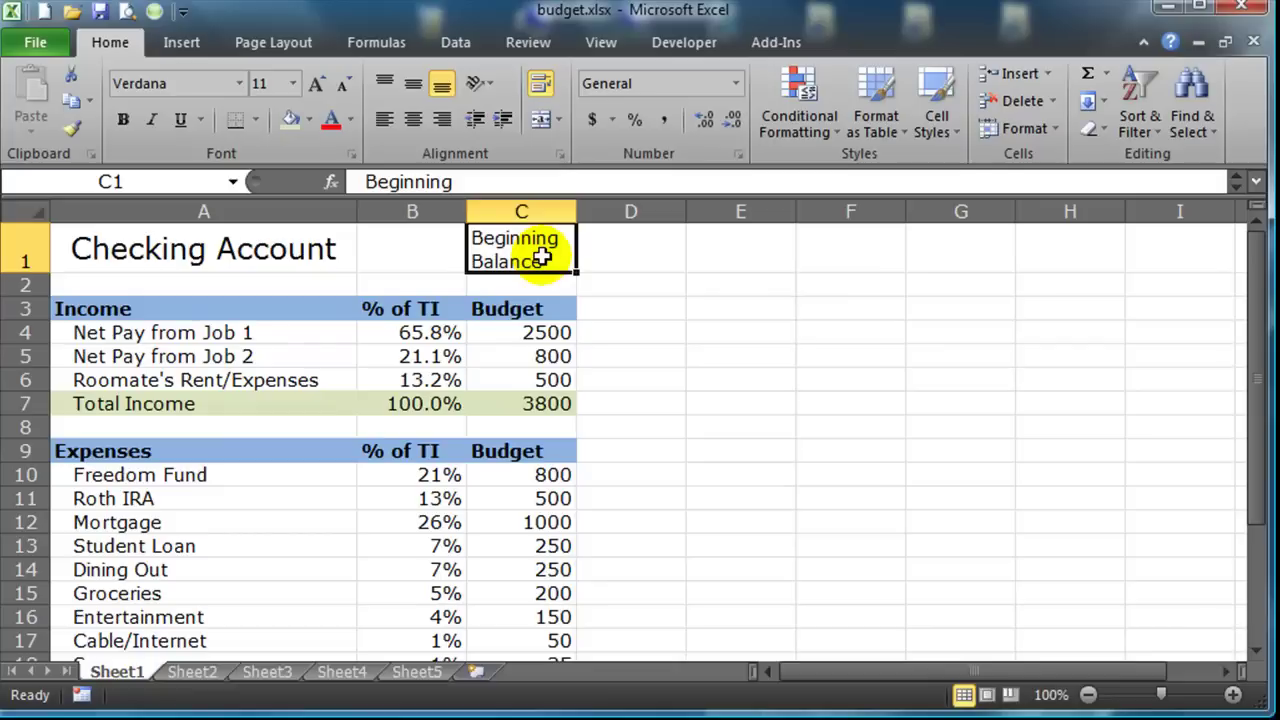
click(442, 119)
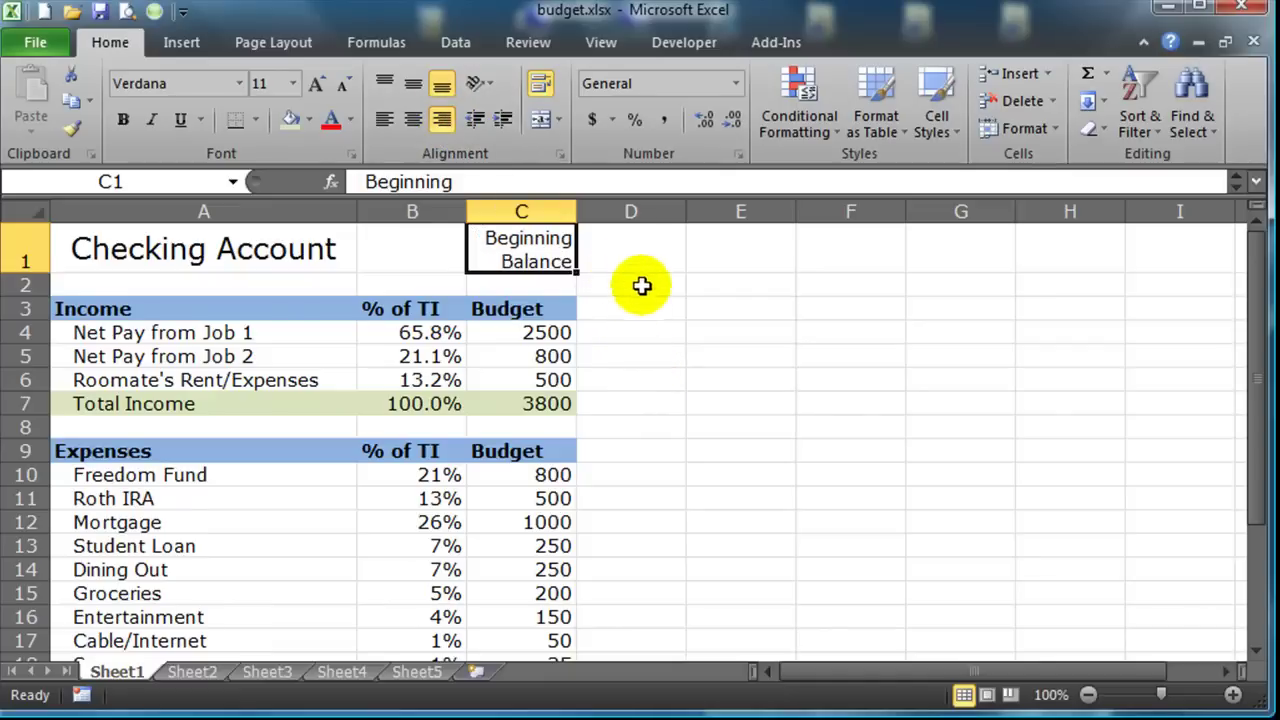
Step: Enter a beginning balance of 2000 in D1
click(624, 249)
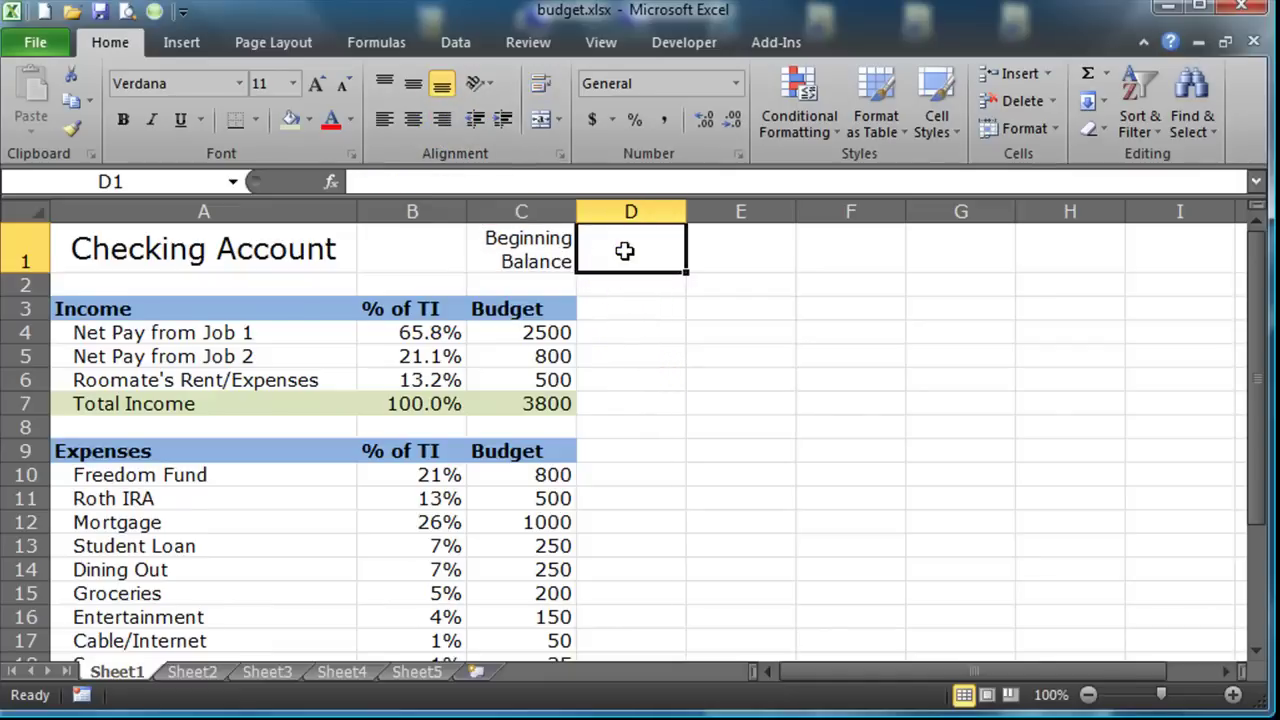
click(643, 329)
click(628, 257)
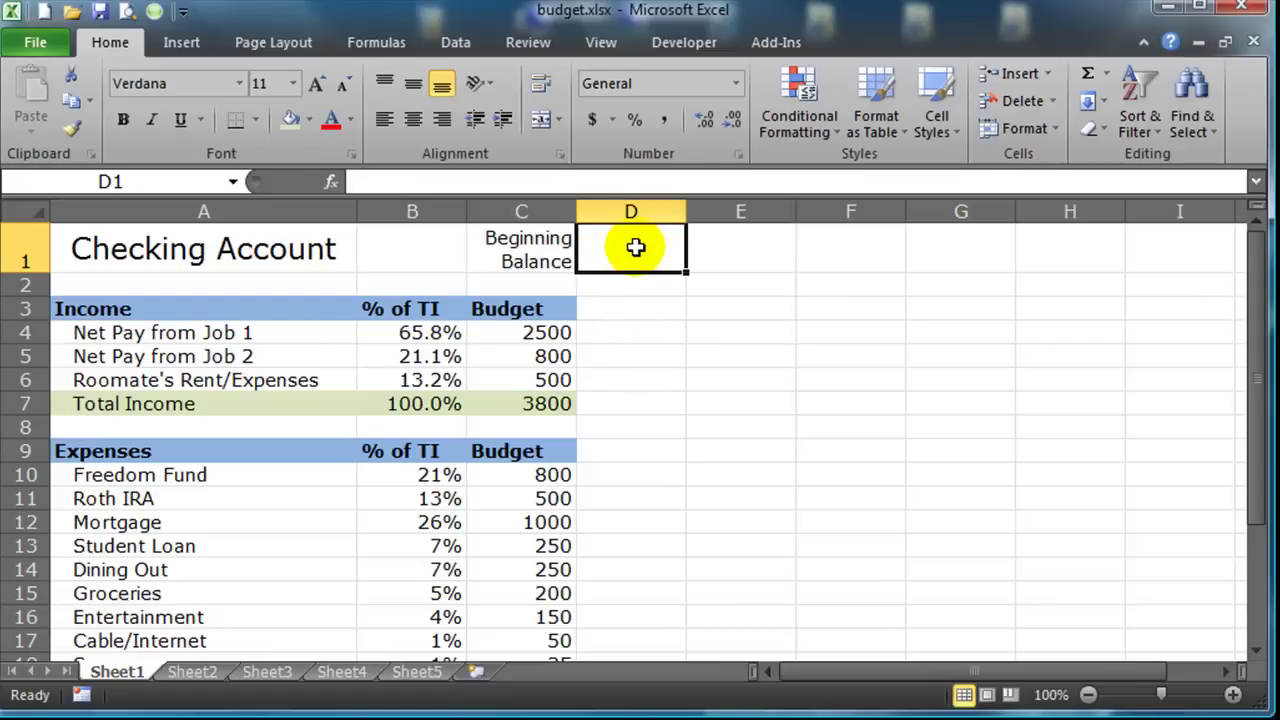
text(2000)
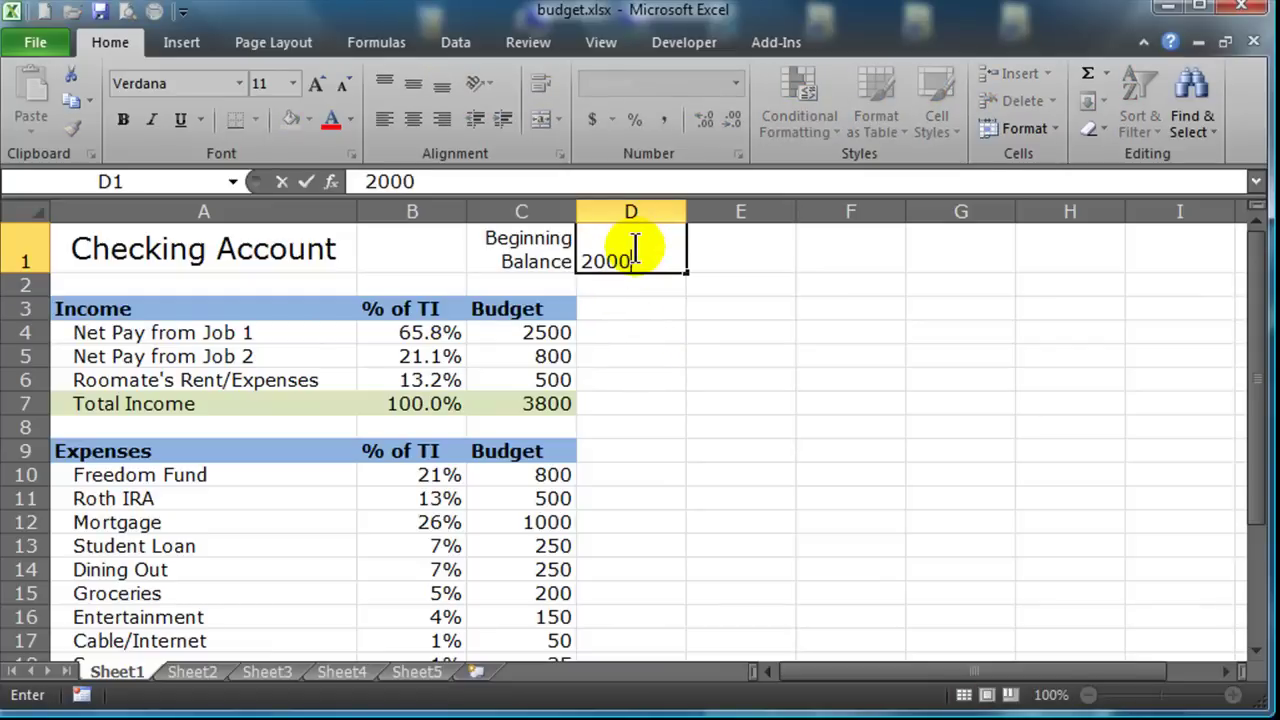
key(Return)
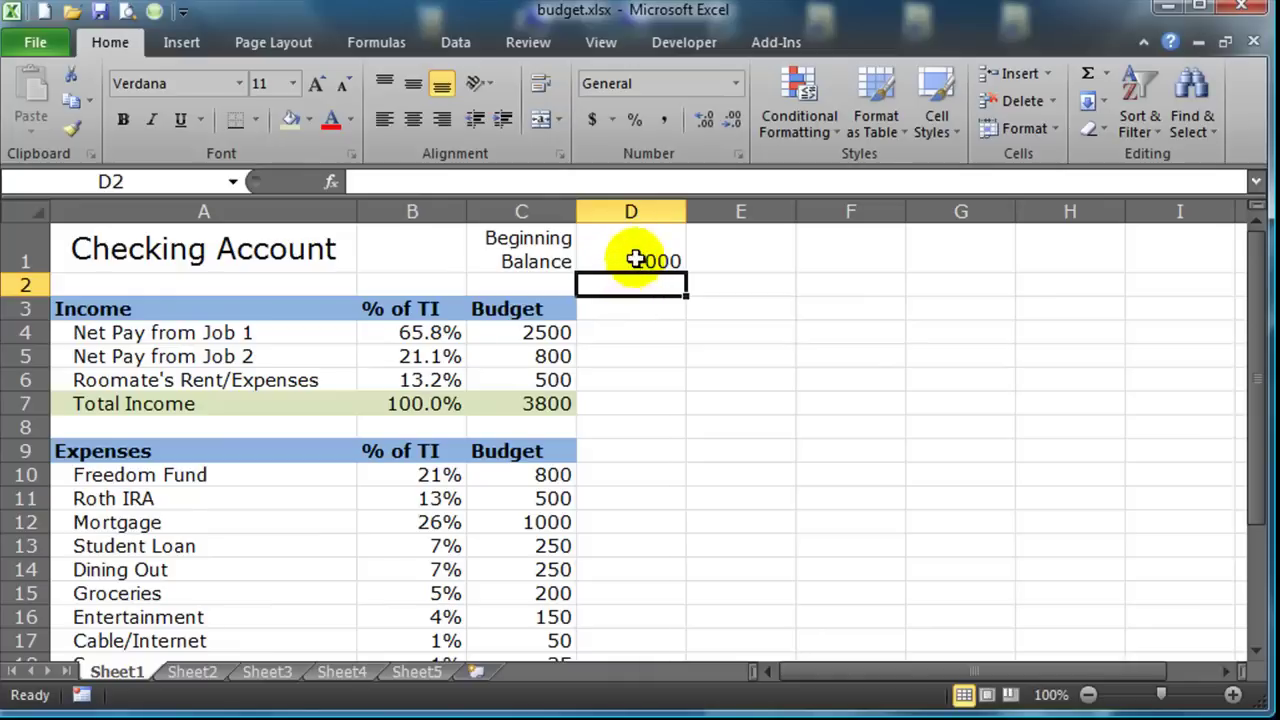
click(634, 252)
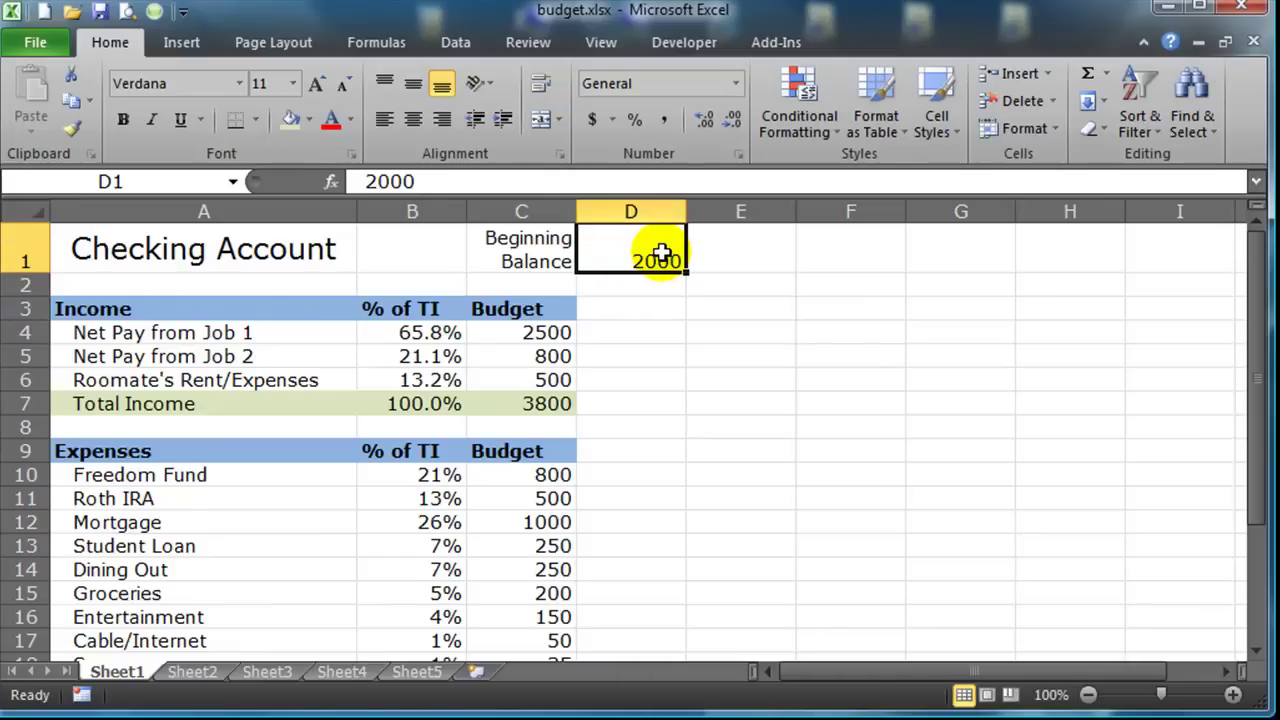
Step: Enter the date 4/1/2011 in D3
click(640, 312)
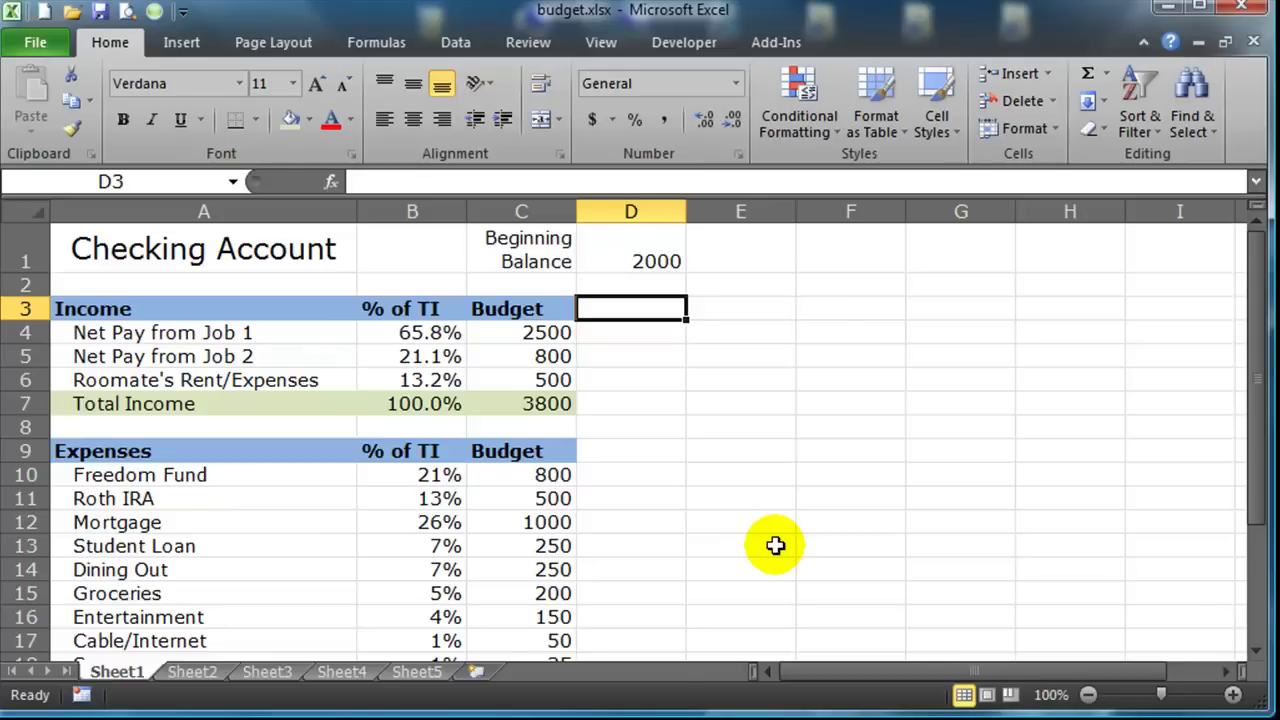
text(4/1/2011)
key(Return)
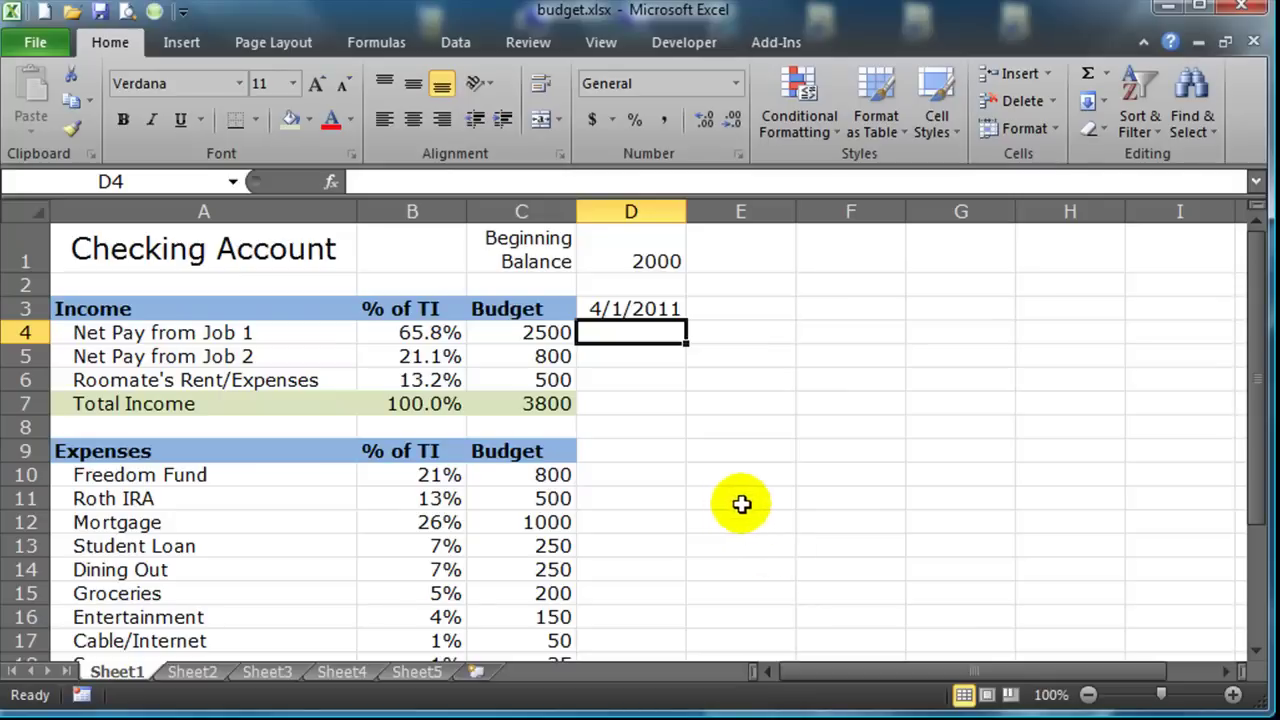
Step: Browse D3's Date number formats, trying the Mar-01 and single-letter month styles
click(641, 310)
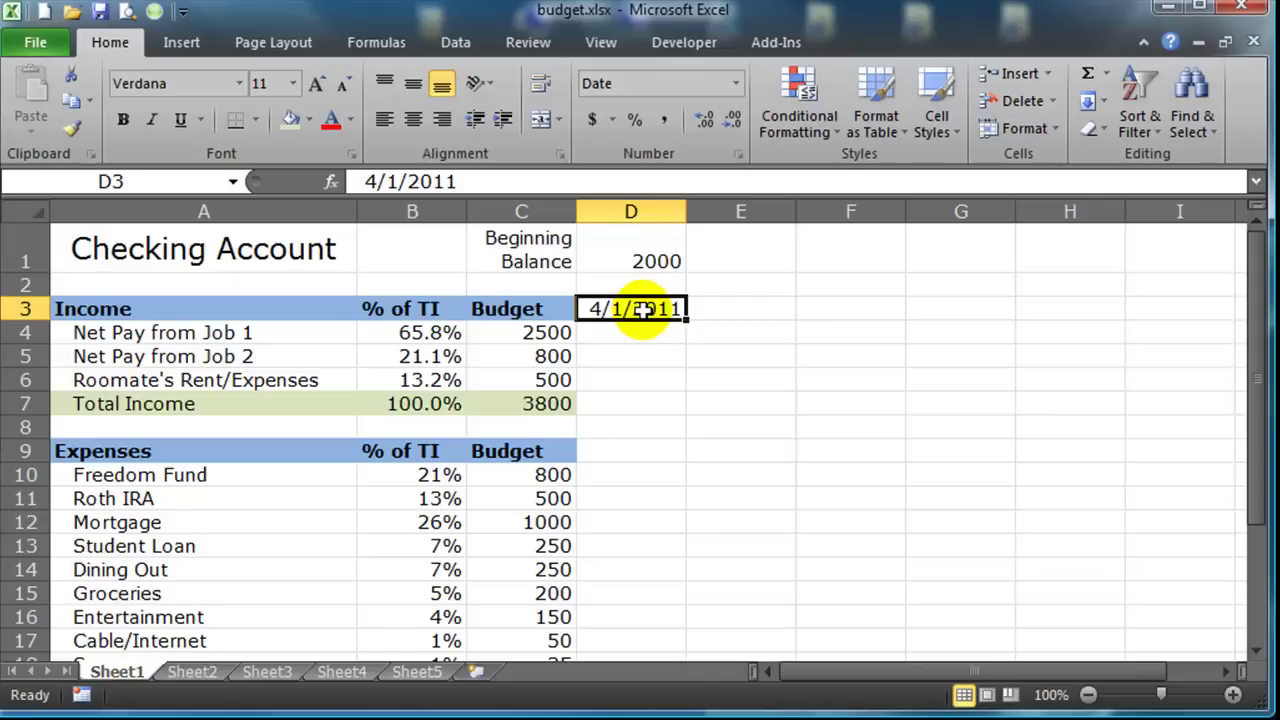
click(739, 152)
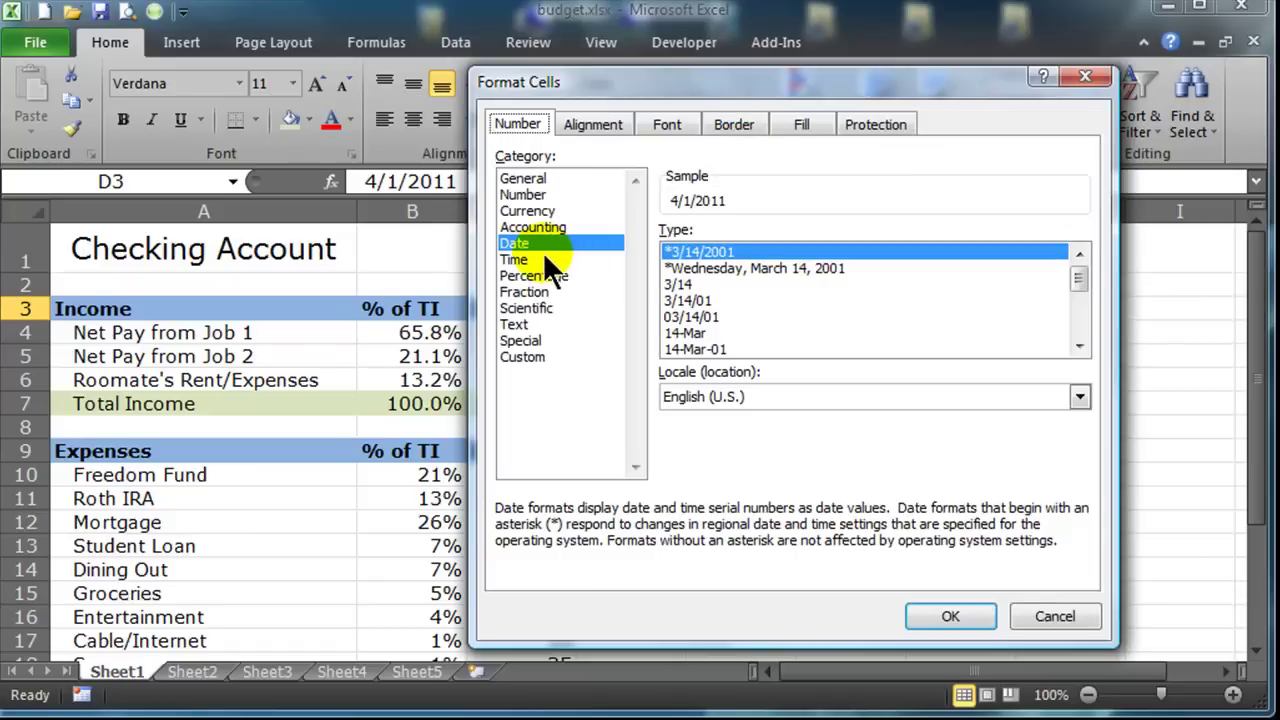
click(1078, 345)
click(1078, 345)
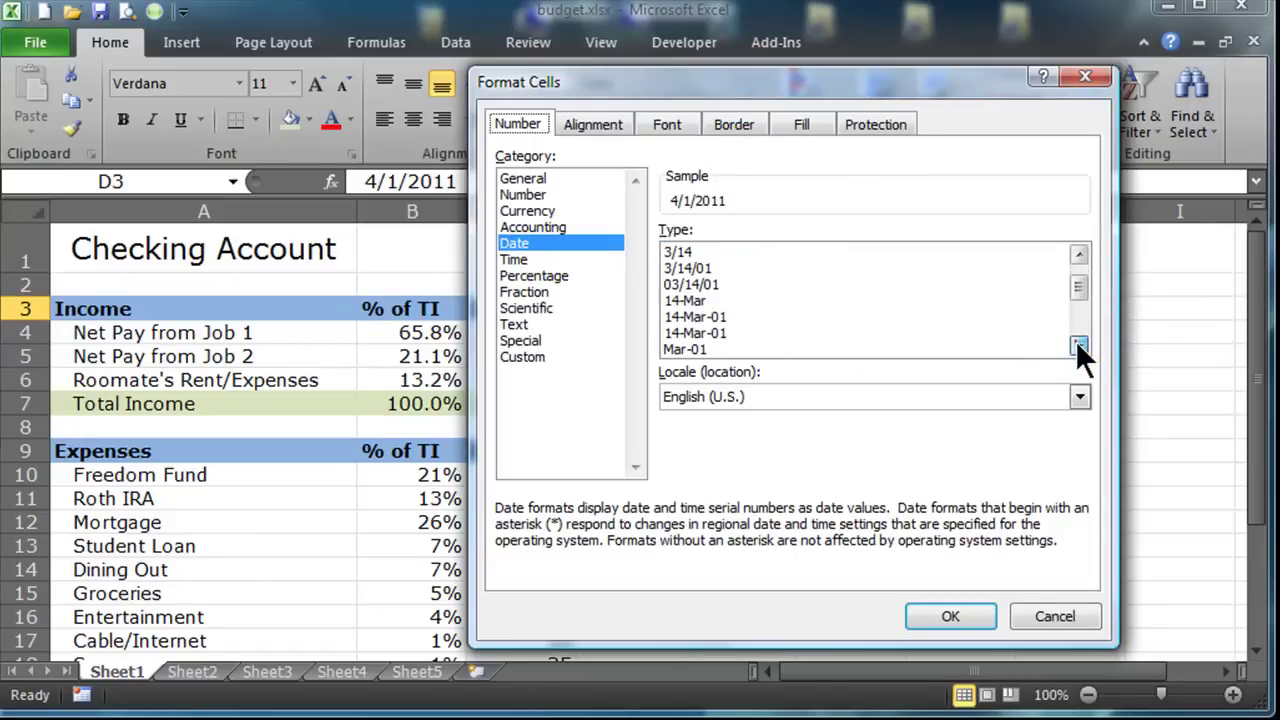
click(1078, 345)
click(1078, 345)
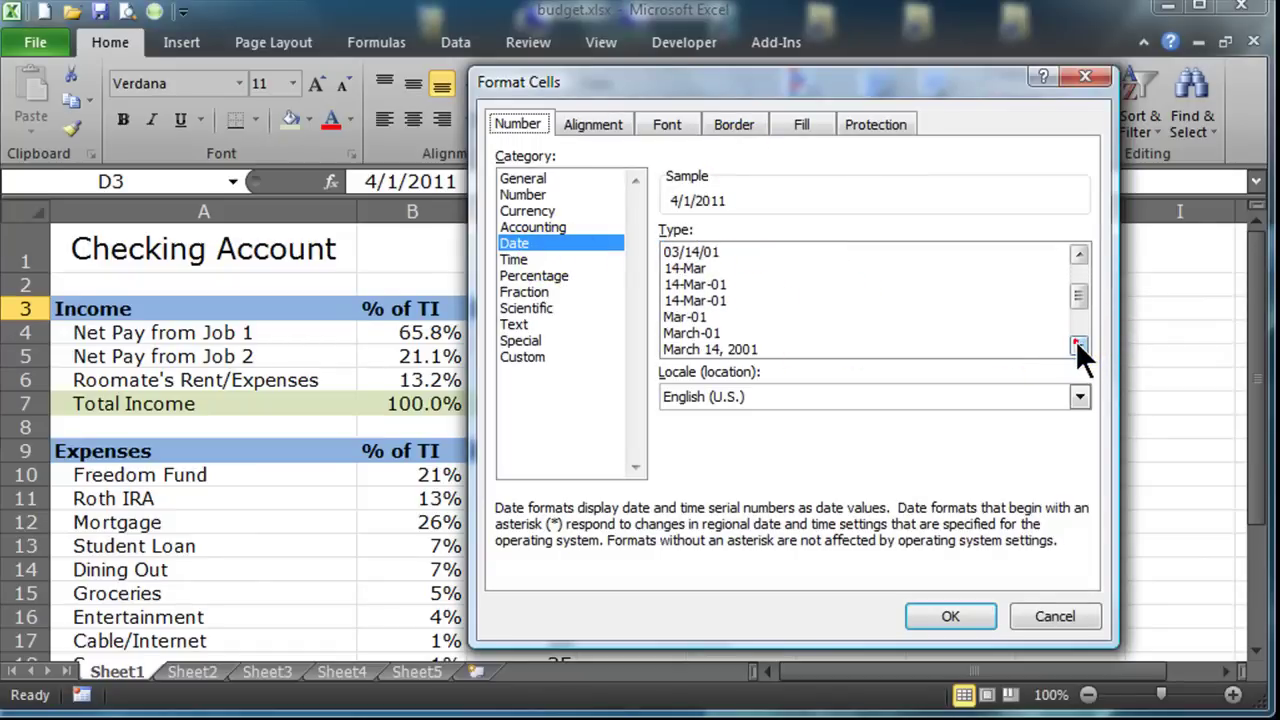
click(687, 317)
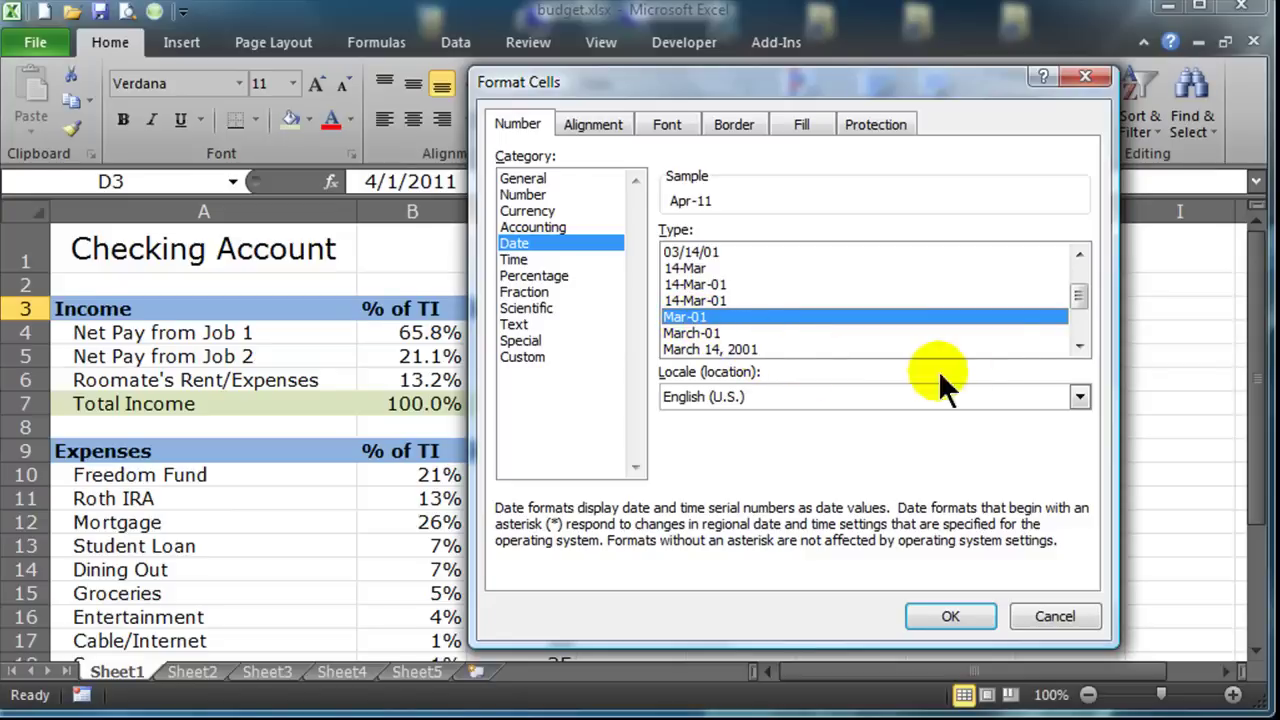
click(1078, 345)
click(1078, 345)
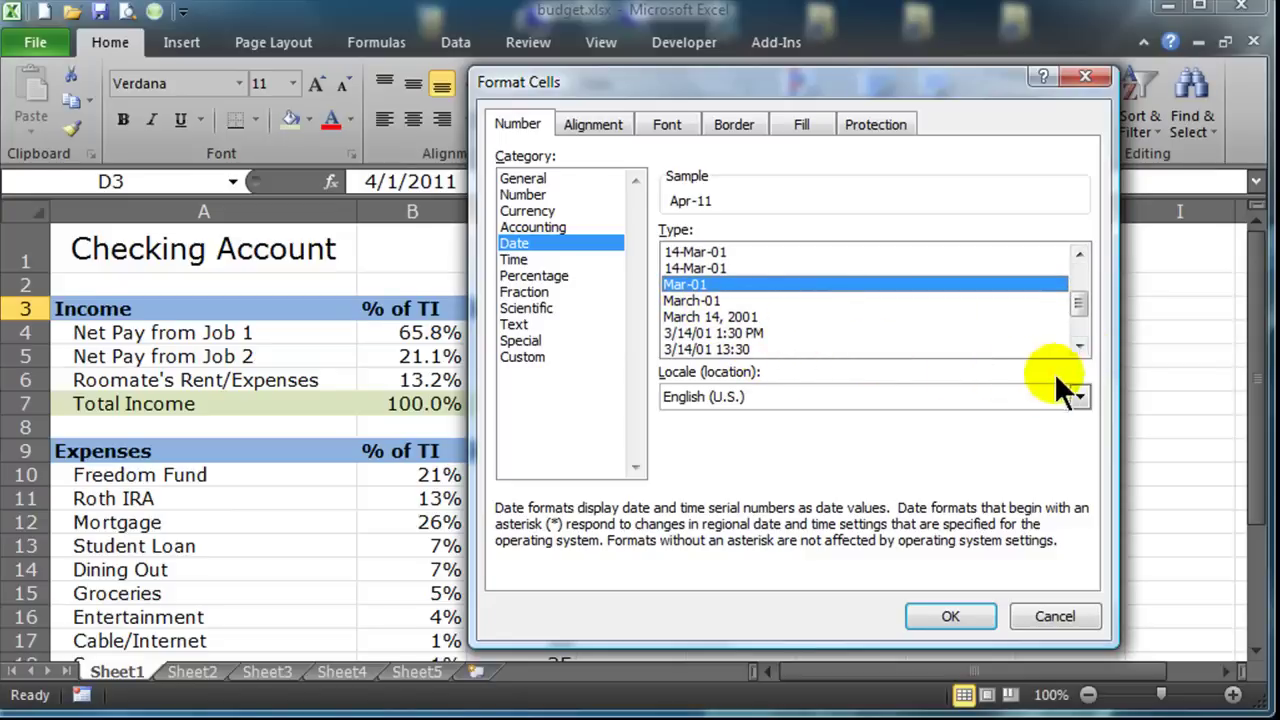
click(1078, 347)
click(1078, 347)
click(1078, 347)
click(1078, 347)
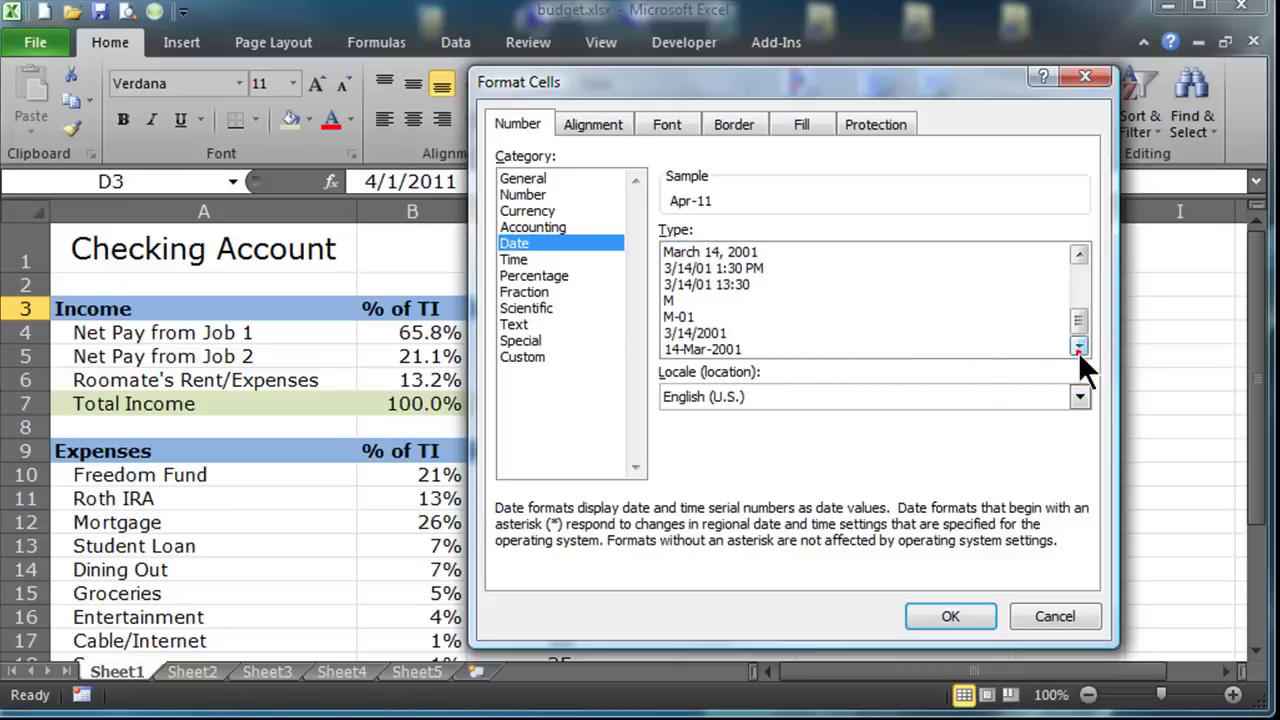
click(672, 300)
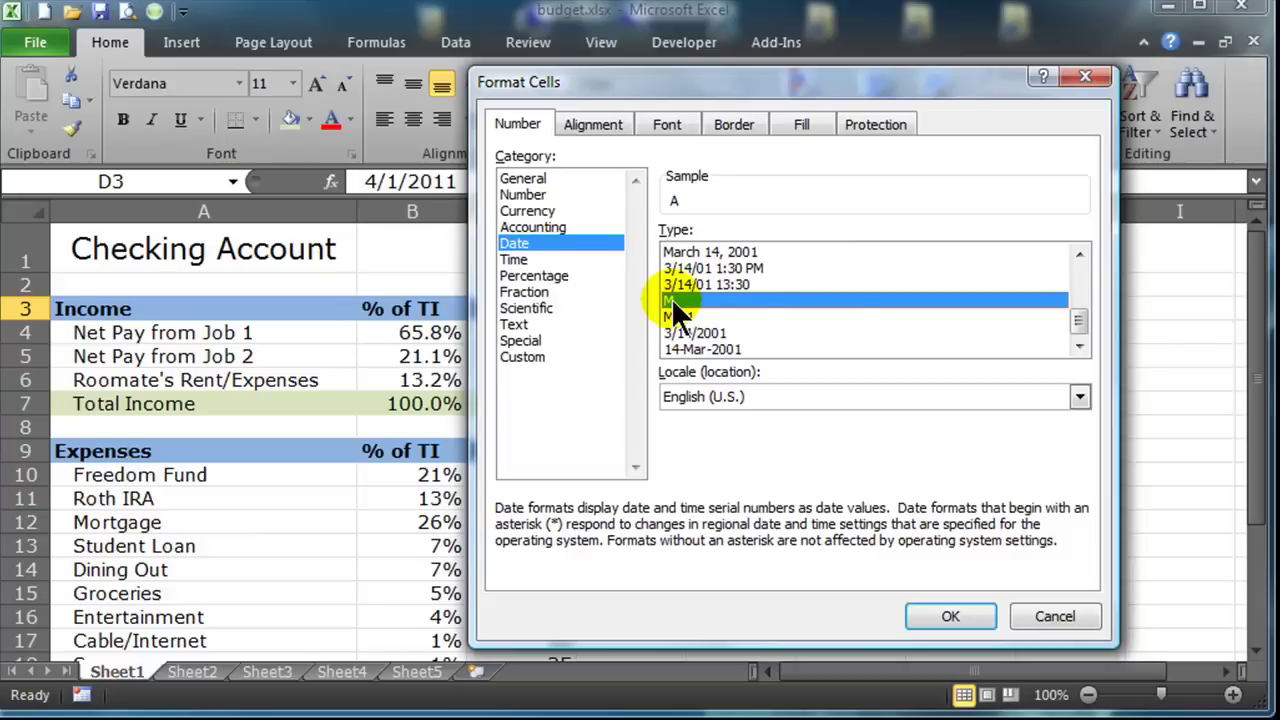
Step: Apply a custom 'mmm yy' format so D3 shows Apr 11
click(523, 356)
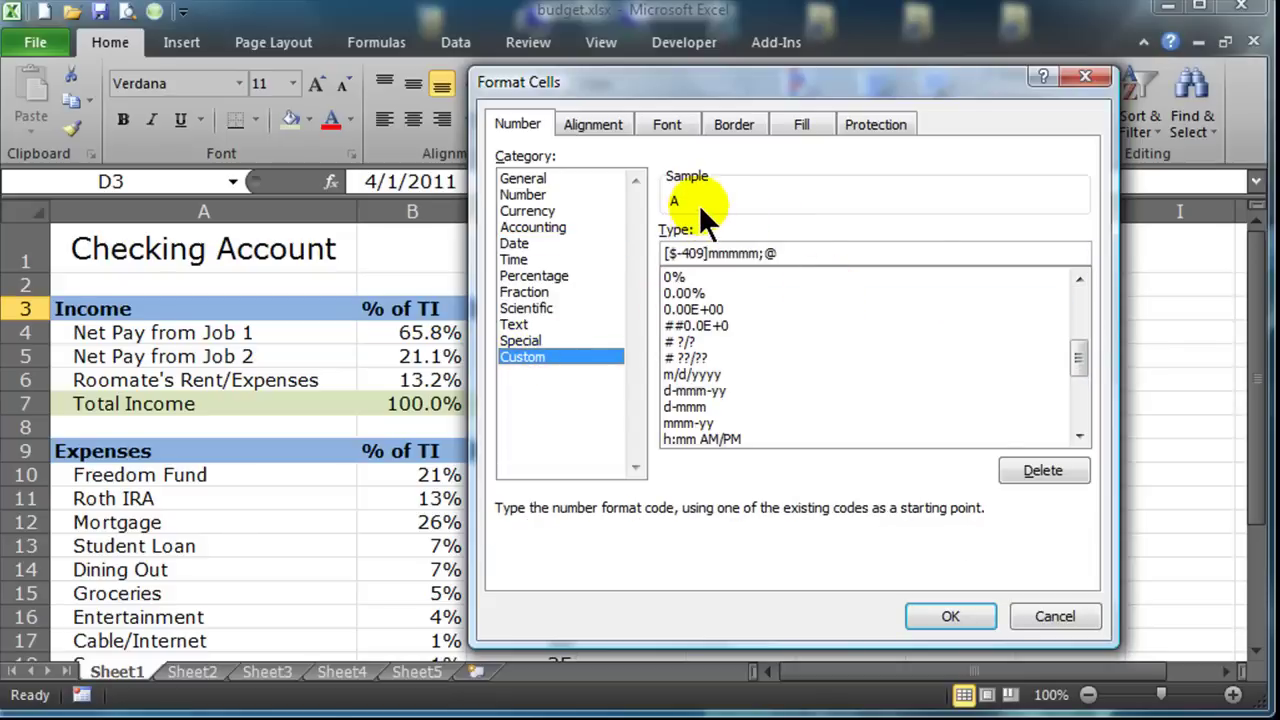
drag(804, 252, 622, 250)
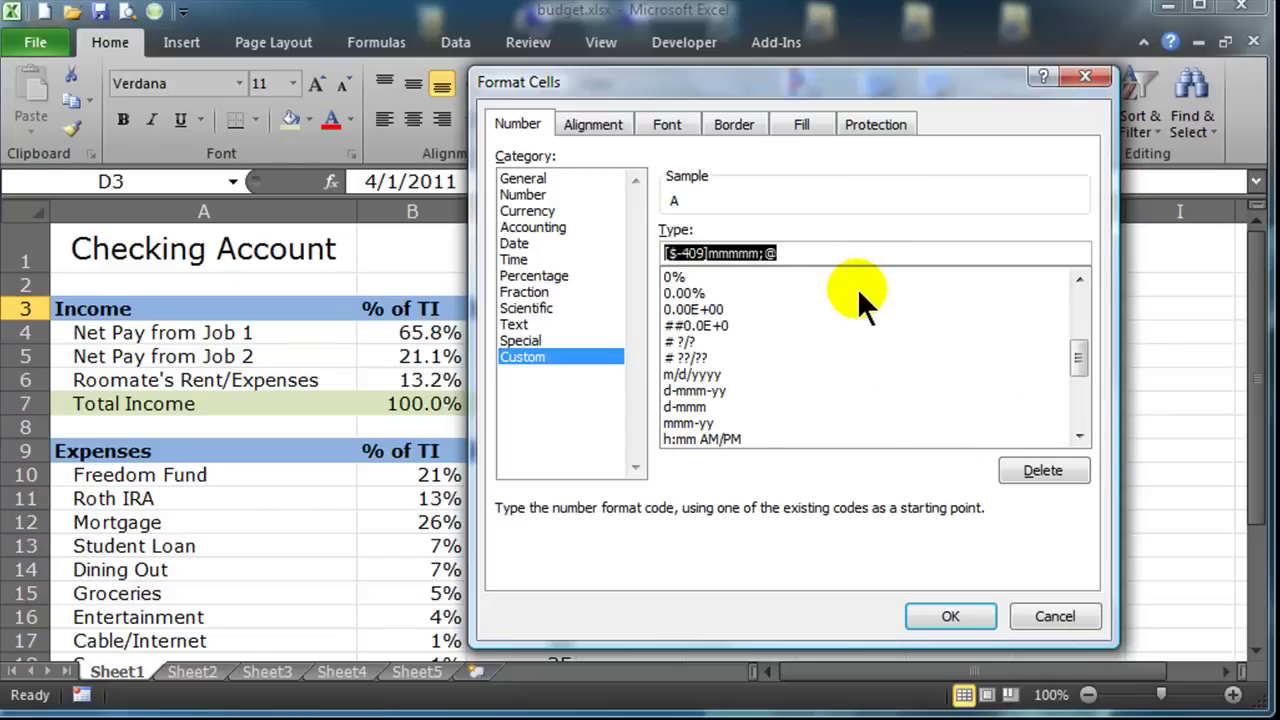
text(mmm y)
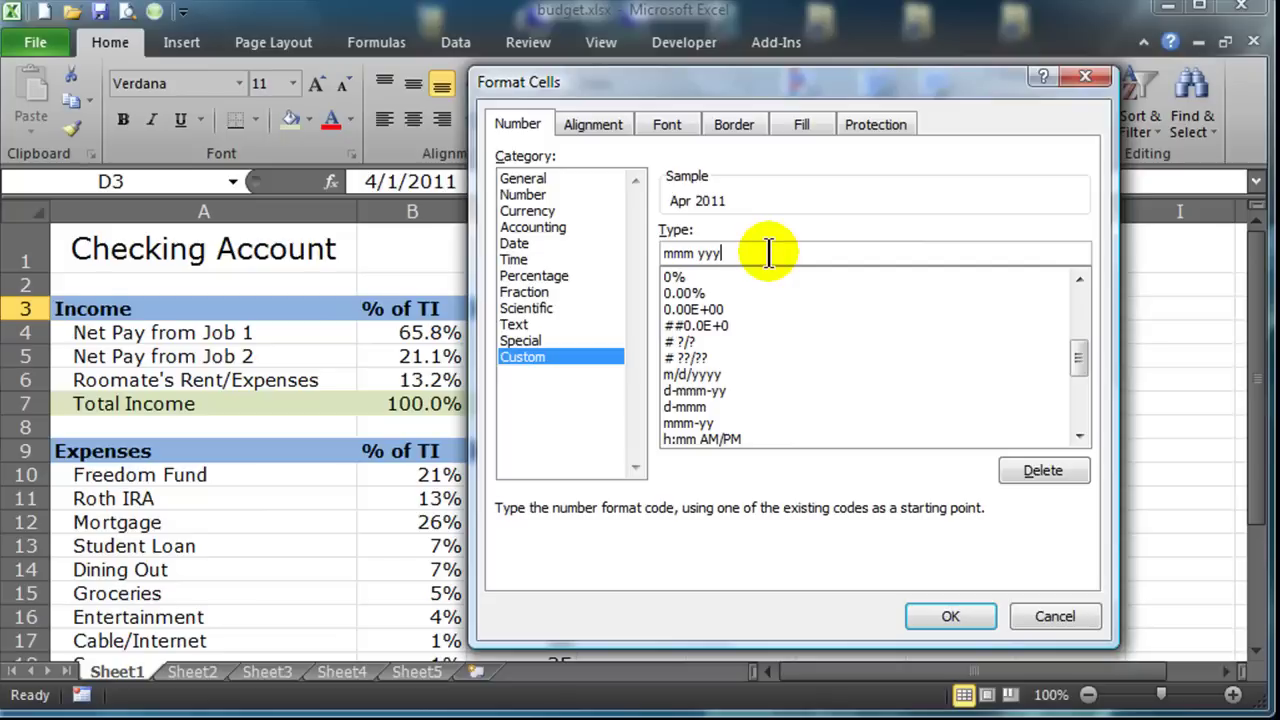
click(768, 253)
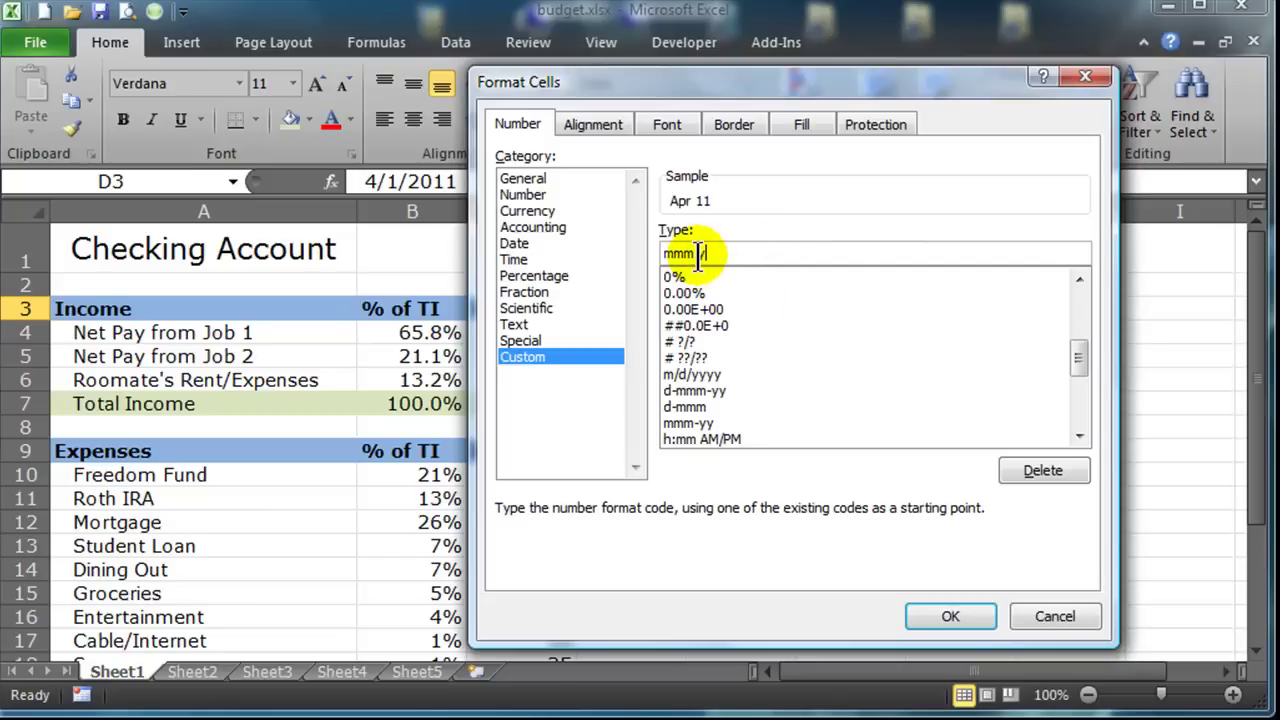
click(950, 616)
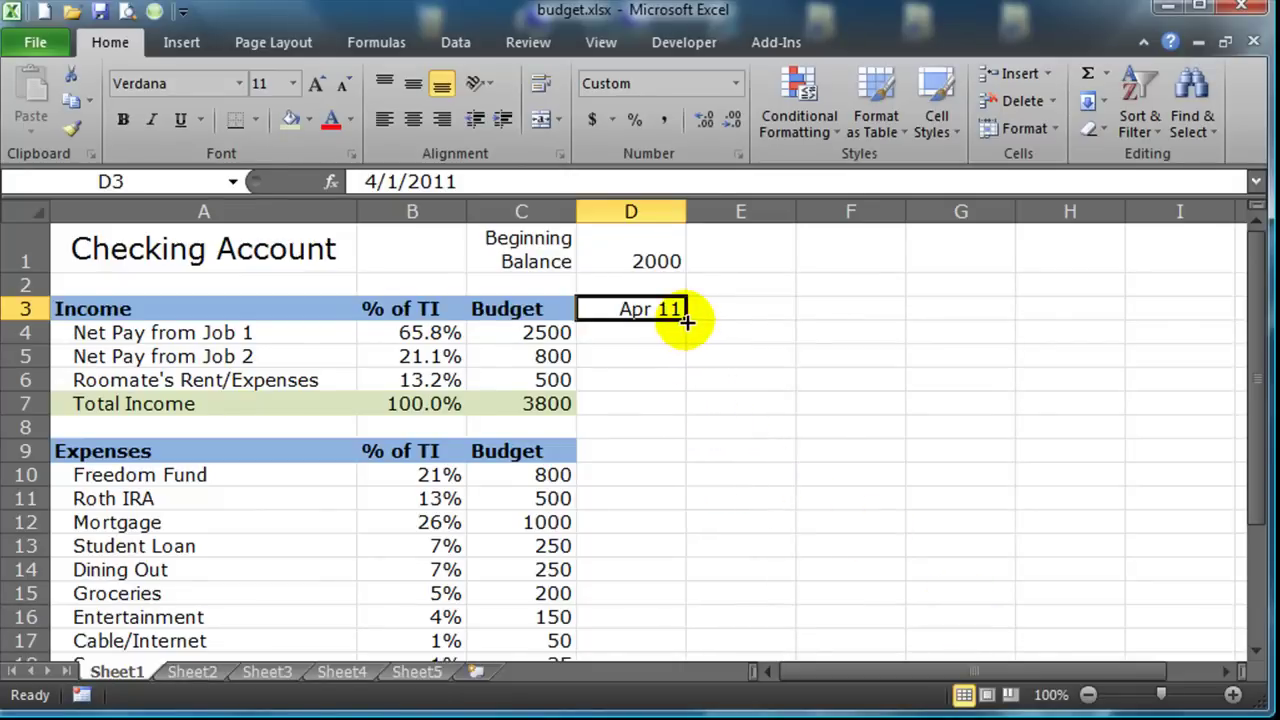
Step: Fill months Apr 11 to Aug 11 across D3:H3 and copy them to D9:H9
drag(687, 322, 1110, 325)
click(1159, 338)
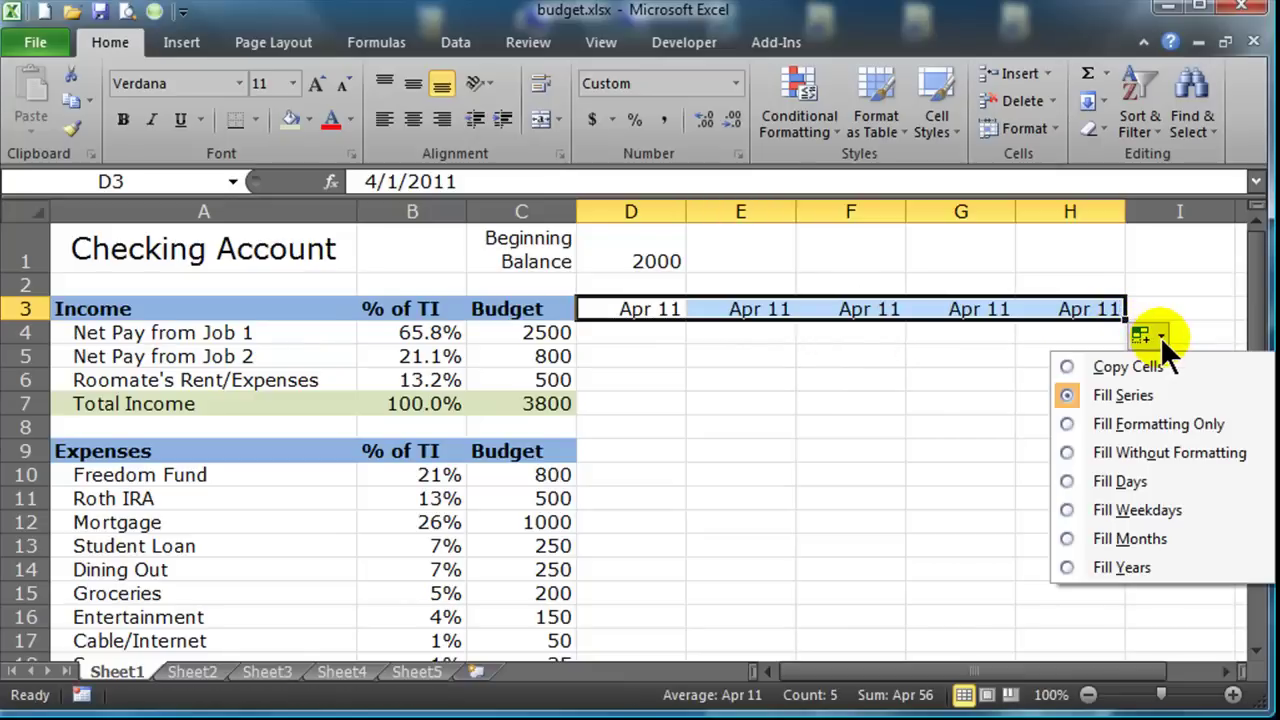
click(1067, 538)
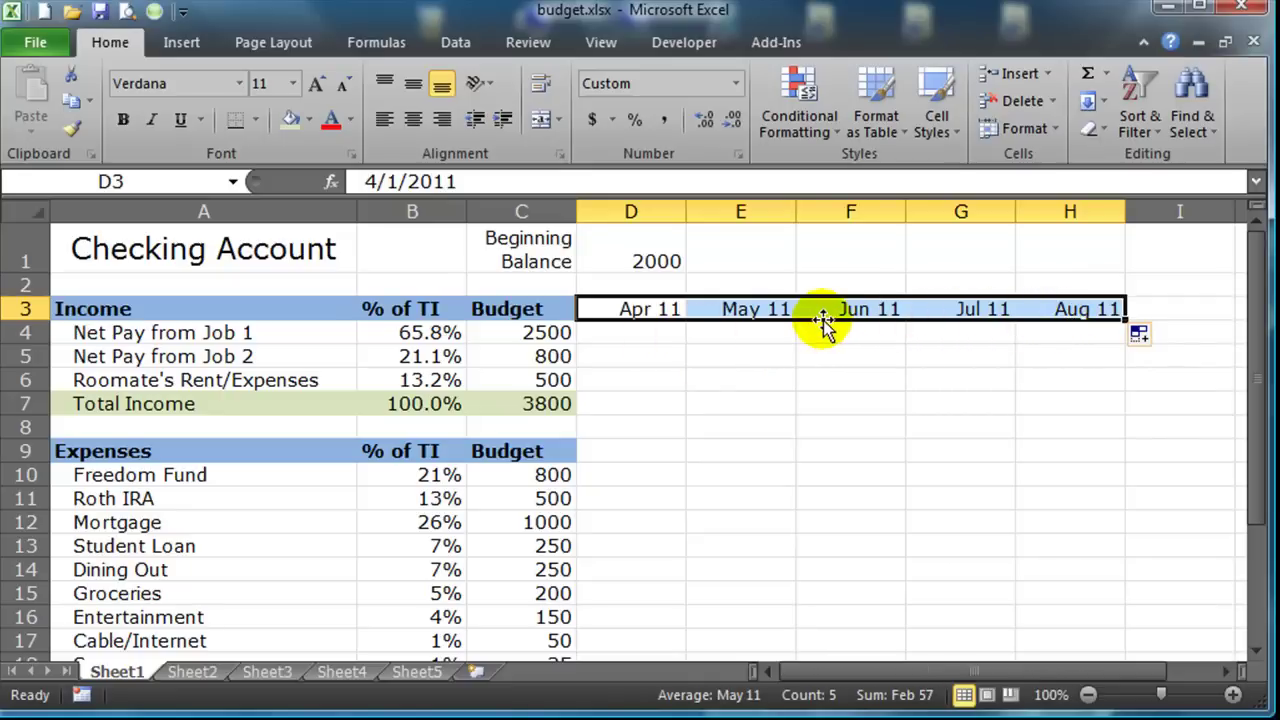
drag(826, 330, 808, 450)
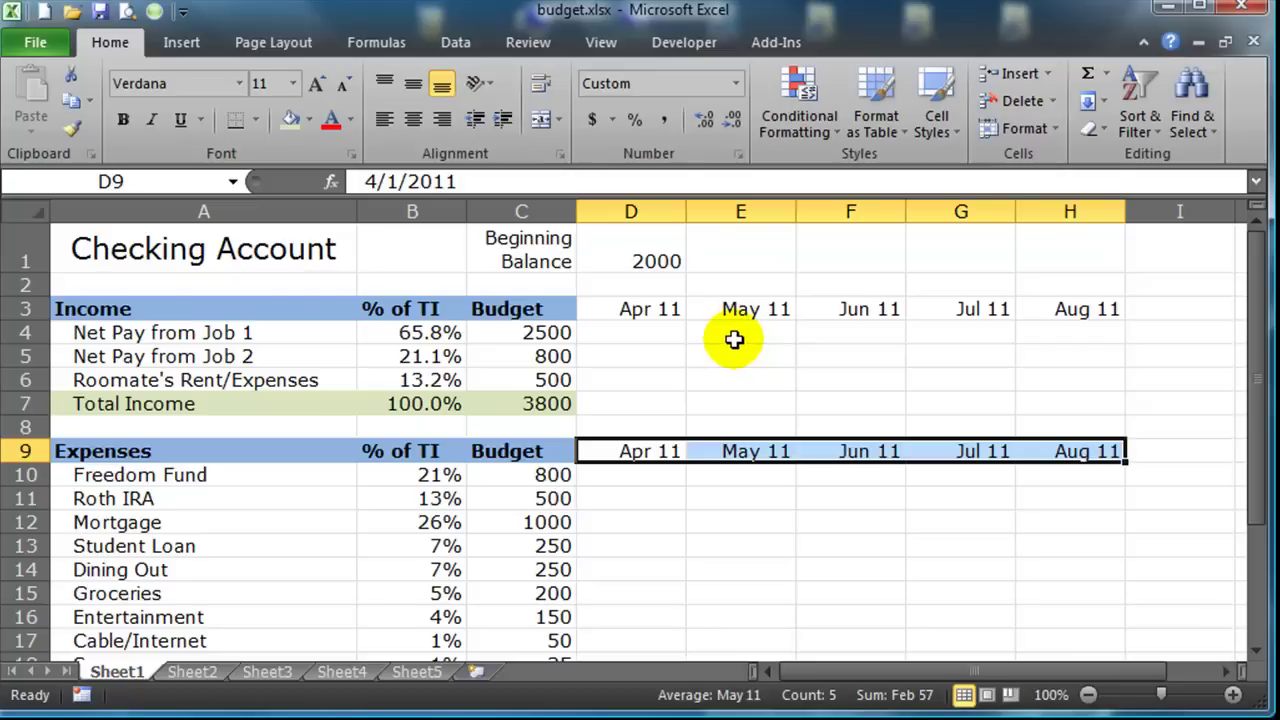
Step: Try painting the Budget header style onto the month rows, then undo it because the dates turned into numbers
click(516, 310)
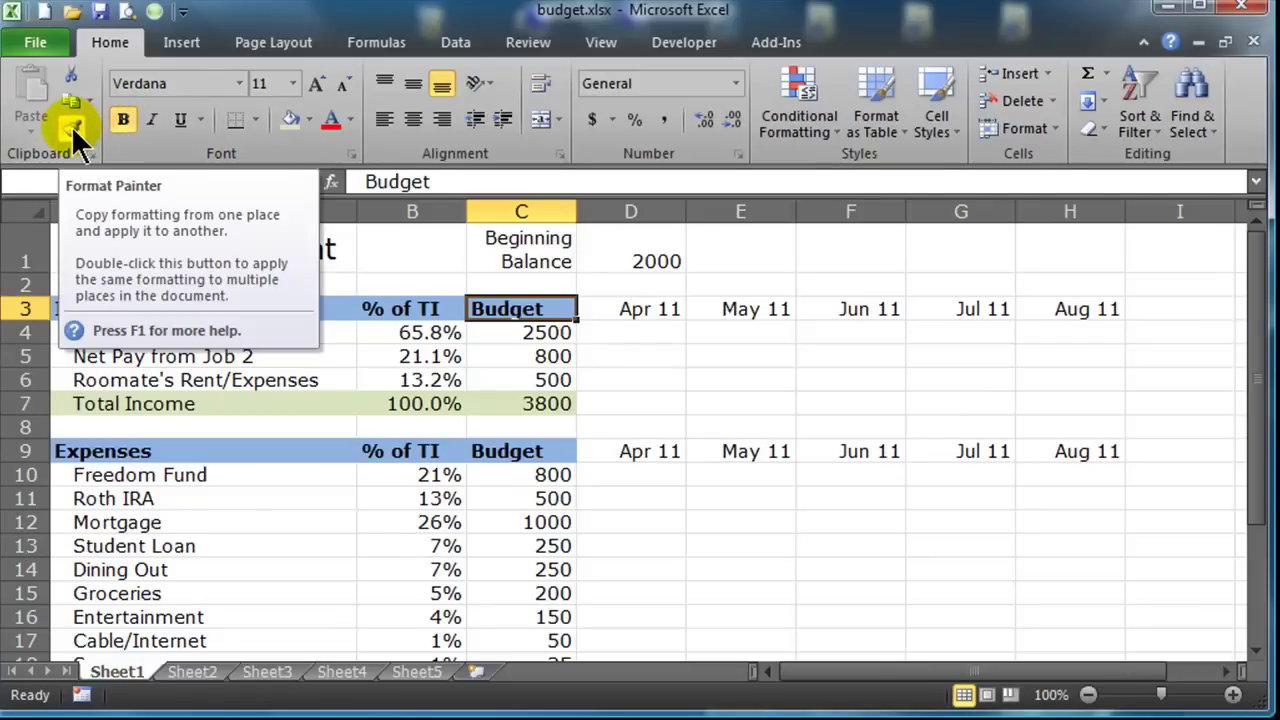
click(72, 128)
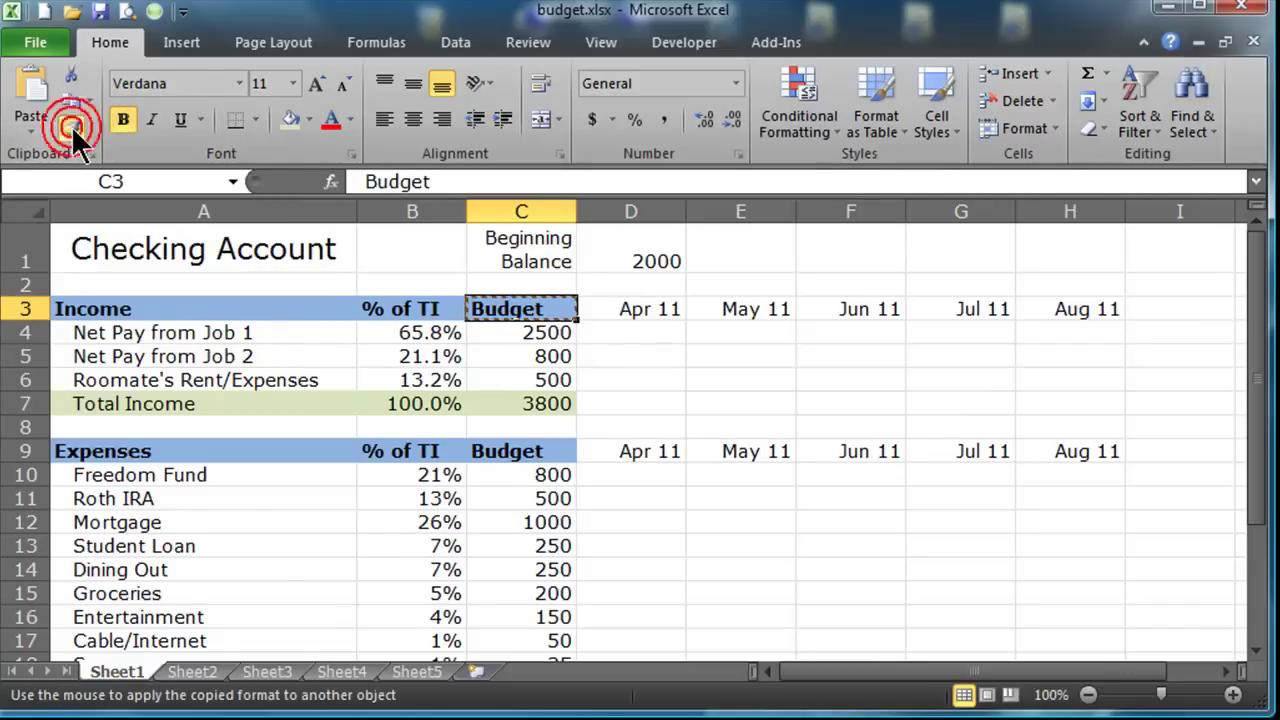
drag(640, 312, 1078, 316)
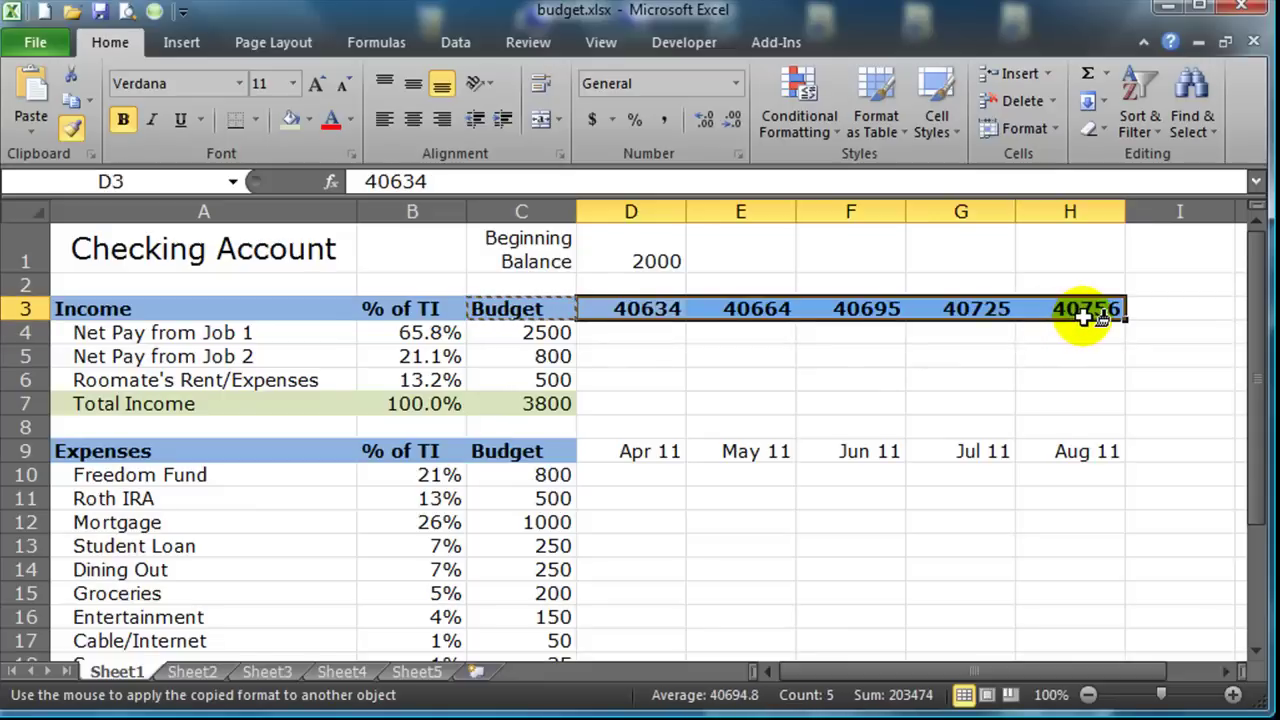
drag(640, 451, 1065, 449)
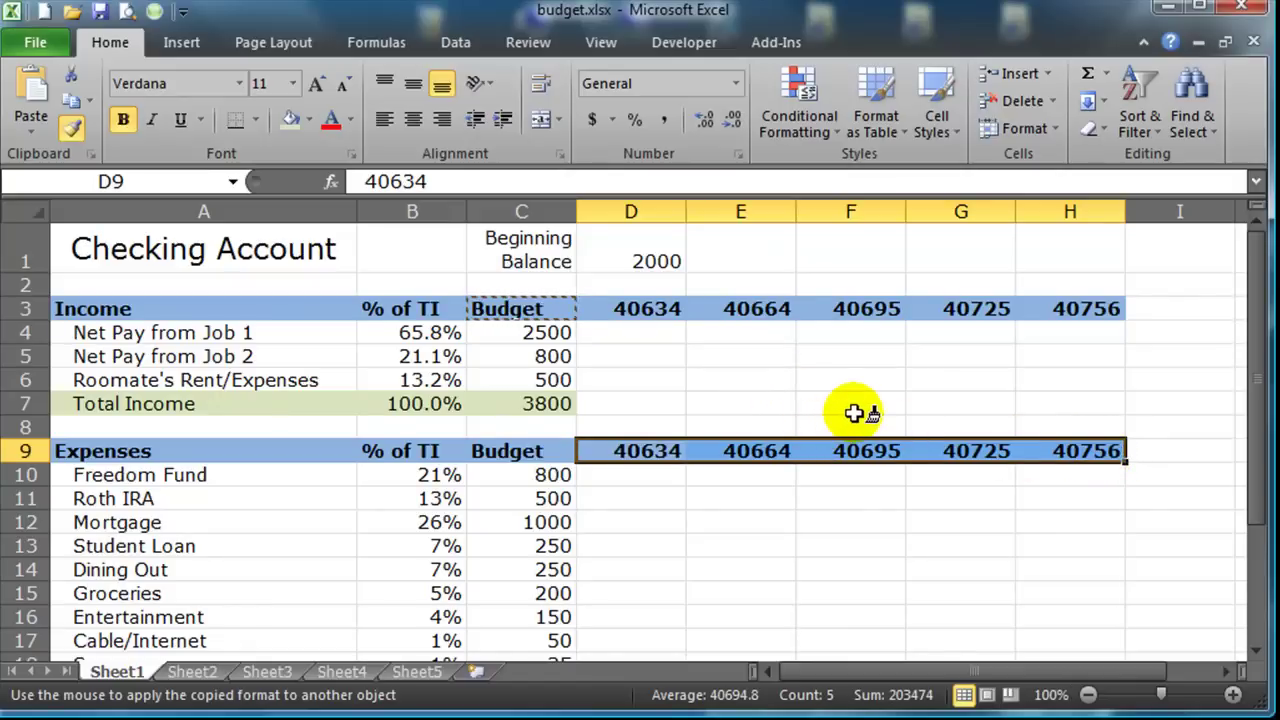
key(ctrl+z)
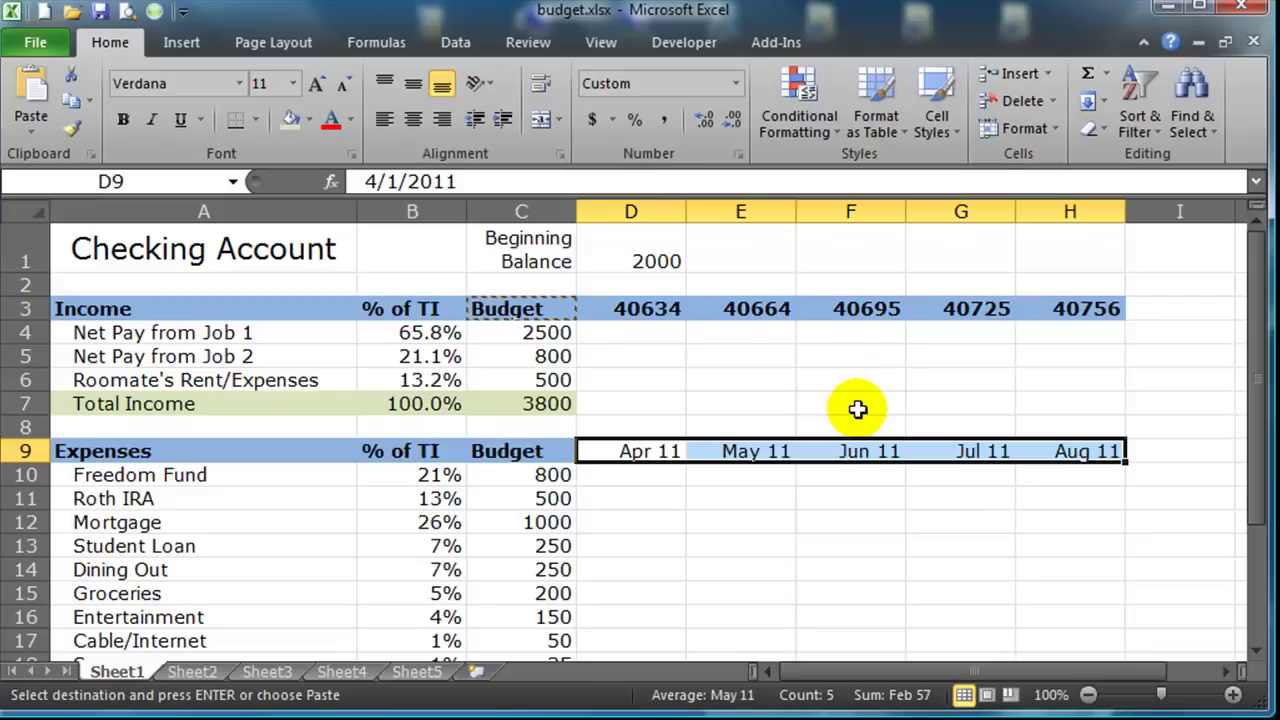
key(ctrl+z)
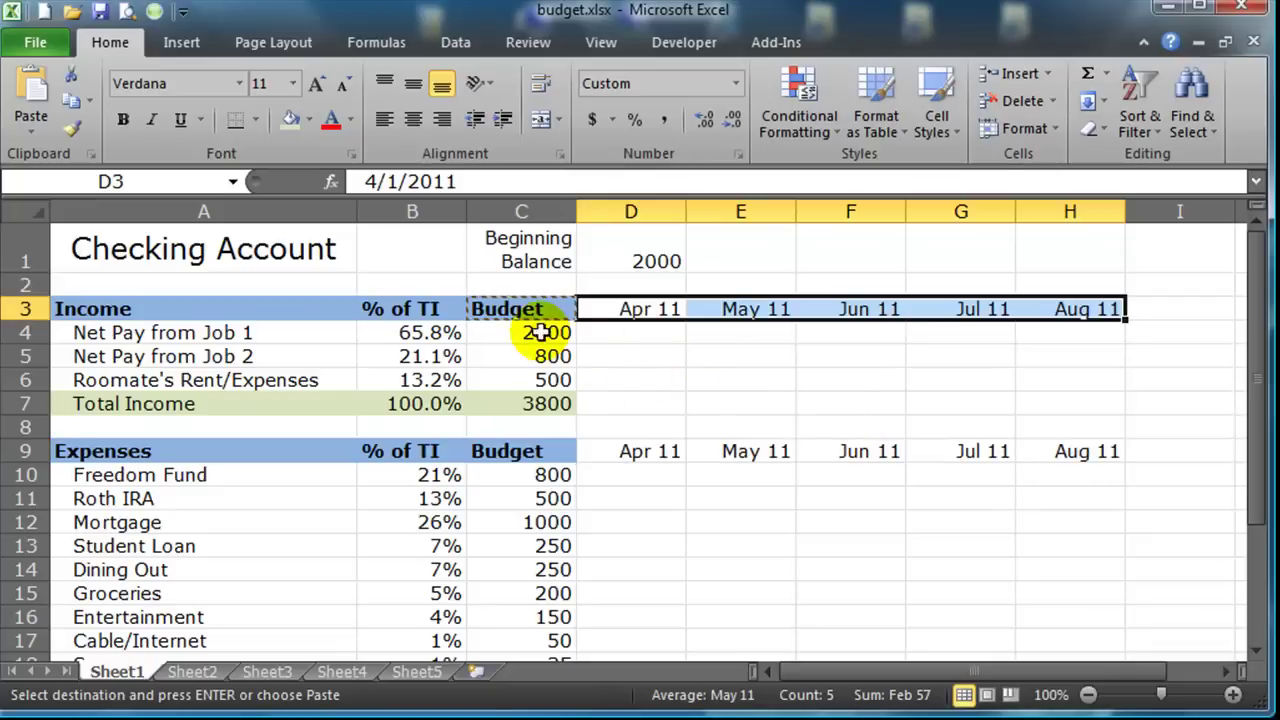
key(Escape)
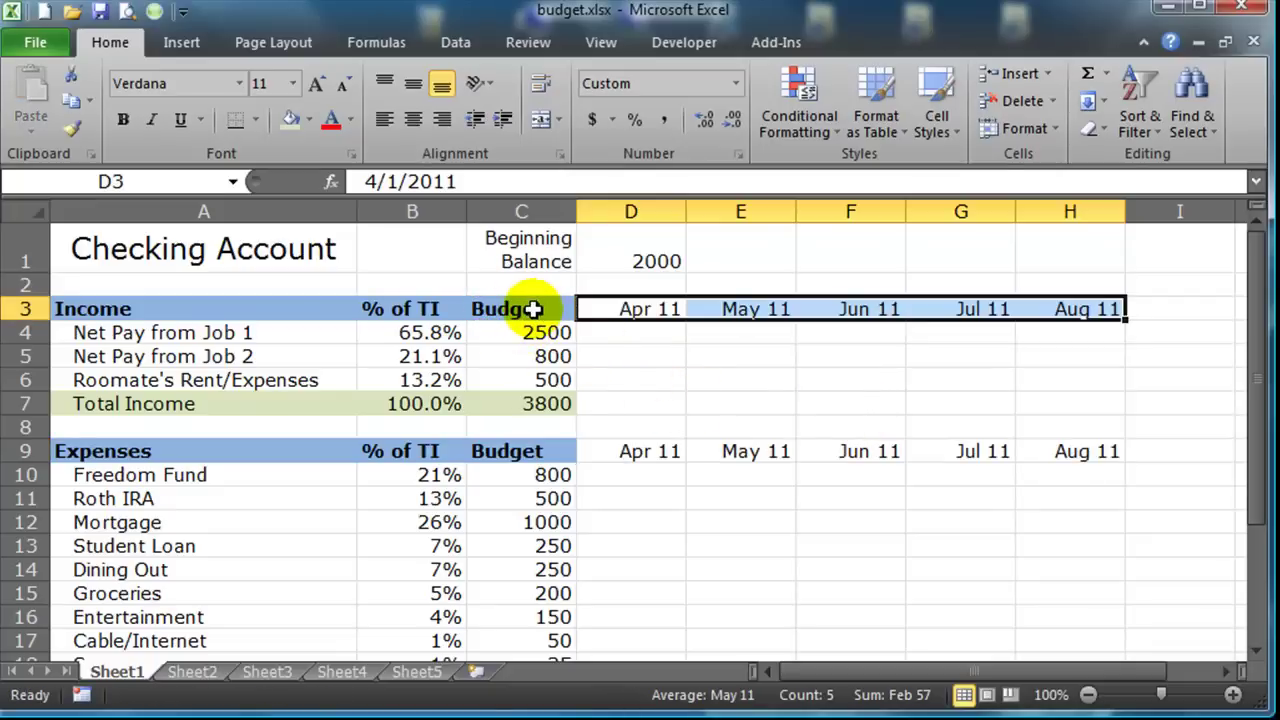
Step: Make D3:H3 bold with a light blue fill and copy that style onto D9:H9
click(309, 119)
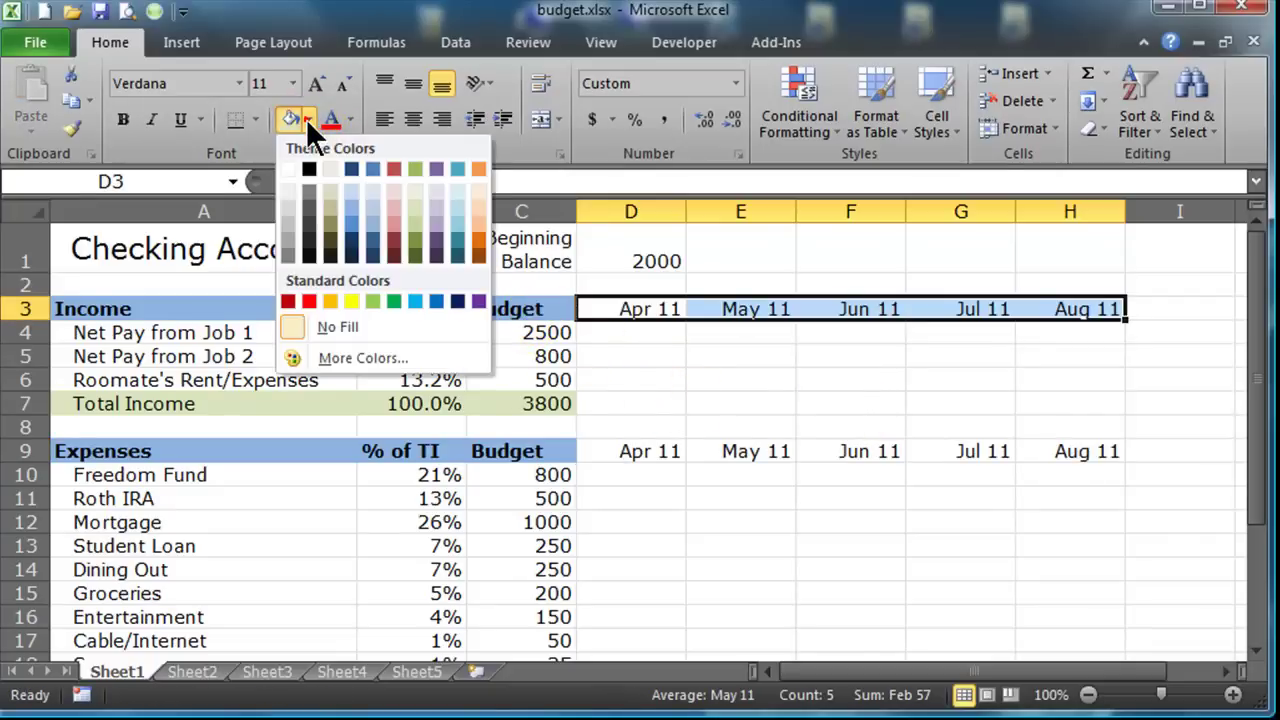
click(351, 200)
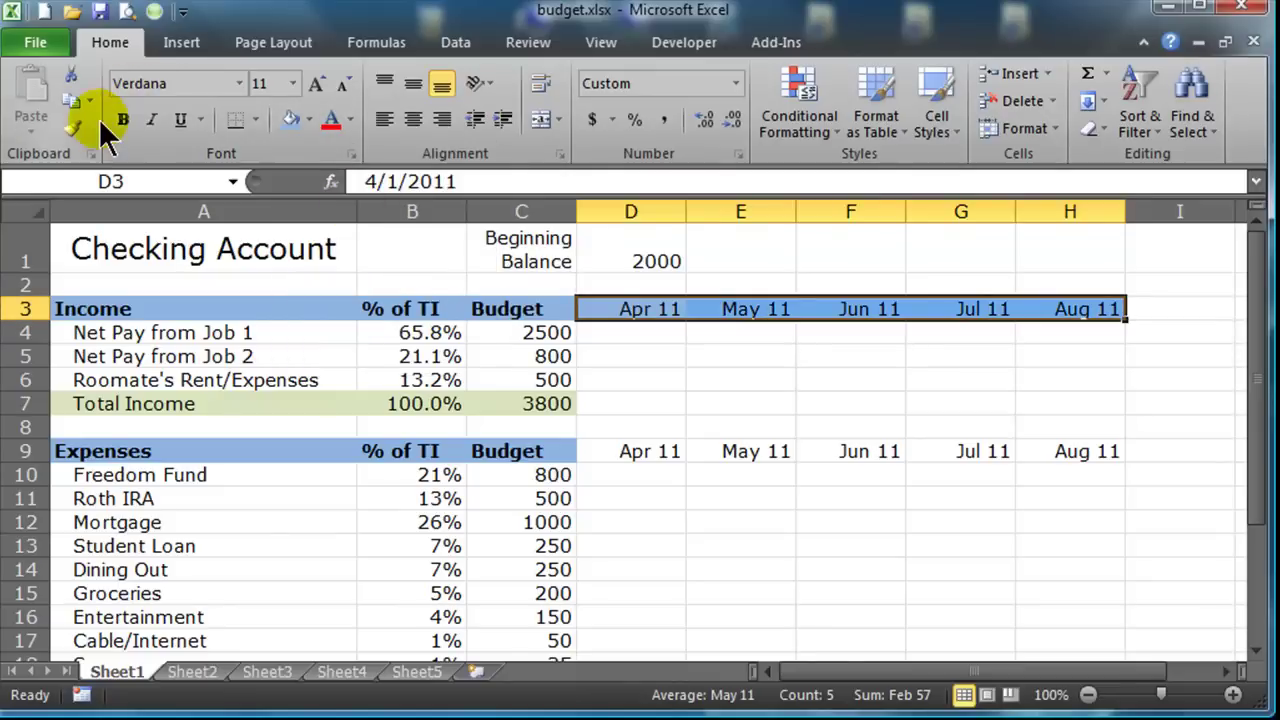
click(123, 119)
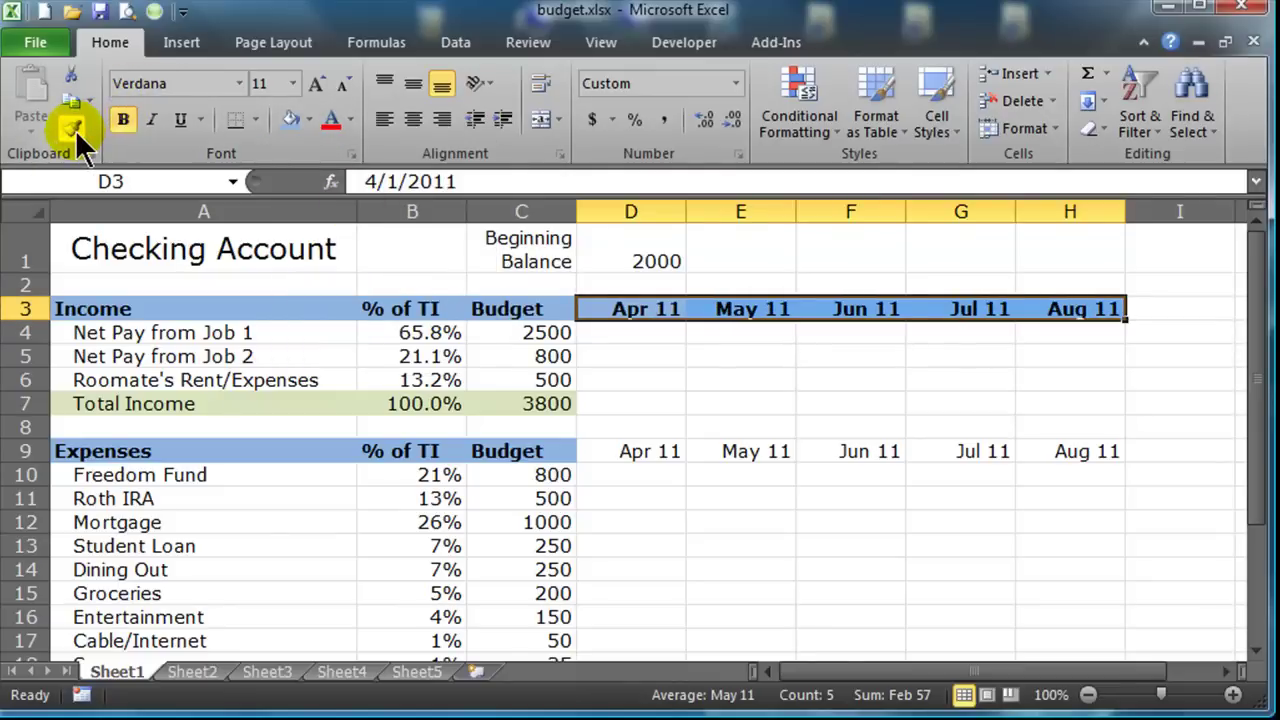
click(75, 130)
drag(623, 446, 1049, 452)
click(820, 521)
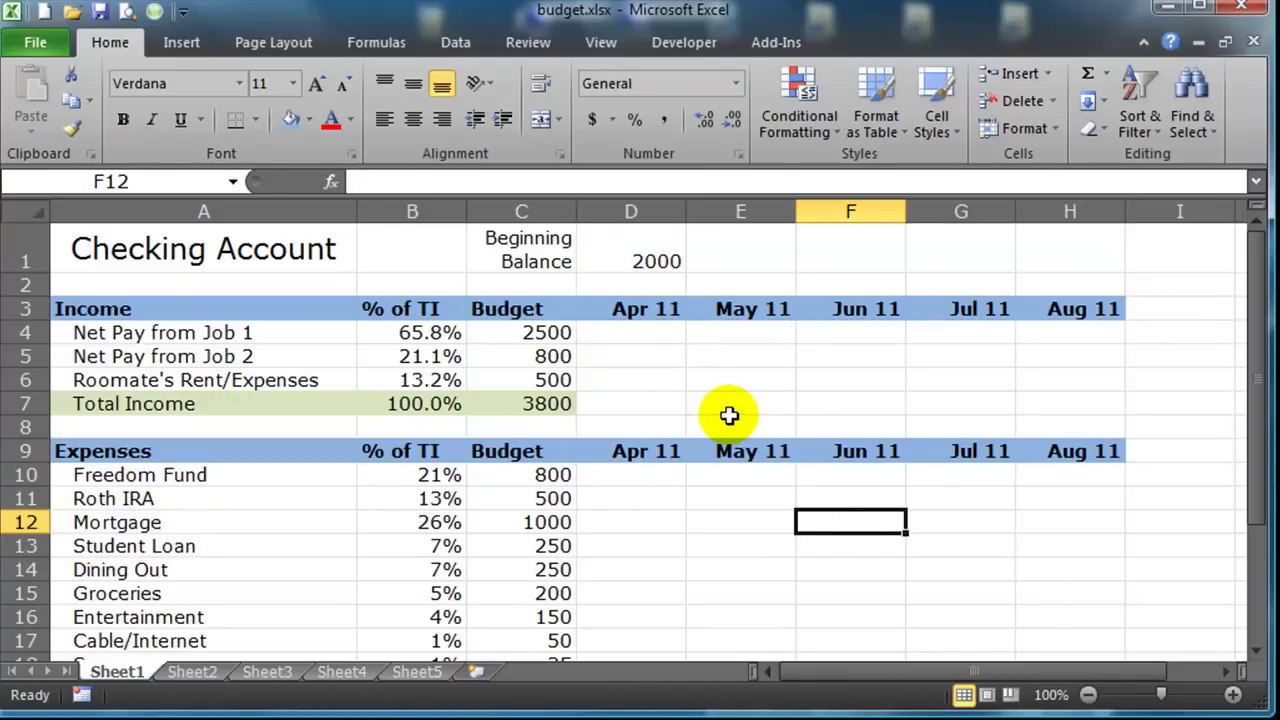
Step: Copy the Total Income SUM formula from C7 across to column H
click(514, 408)
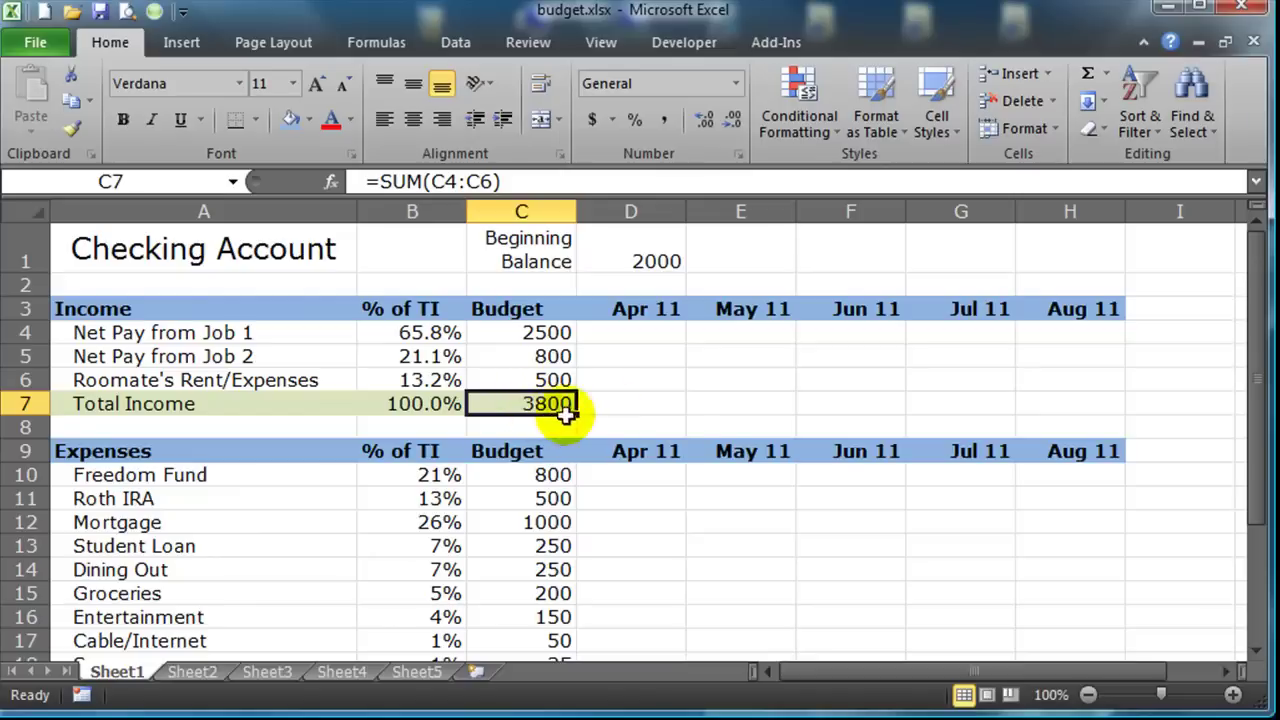
click(535, 427)
click(531, 404)
double_click(530, 403)
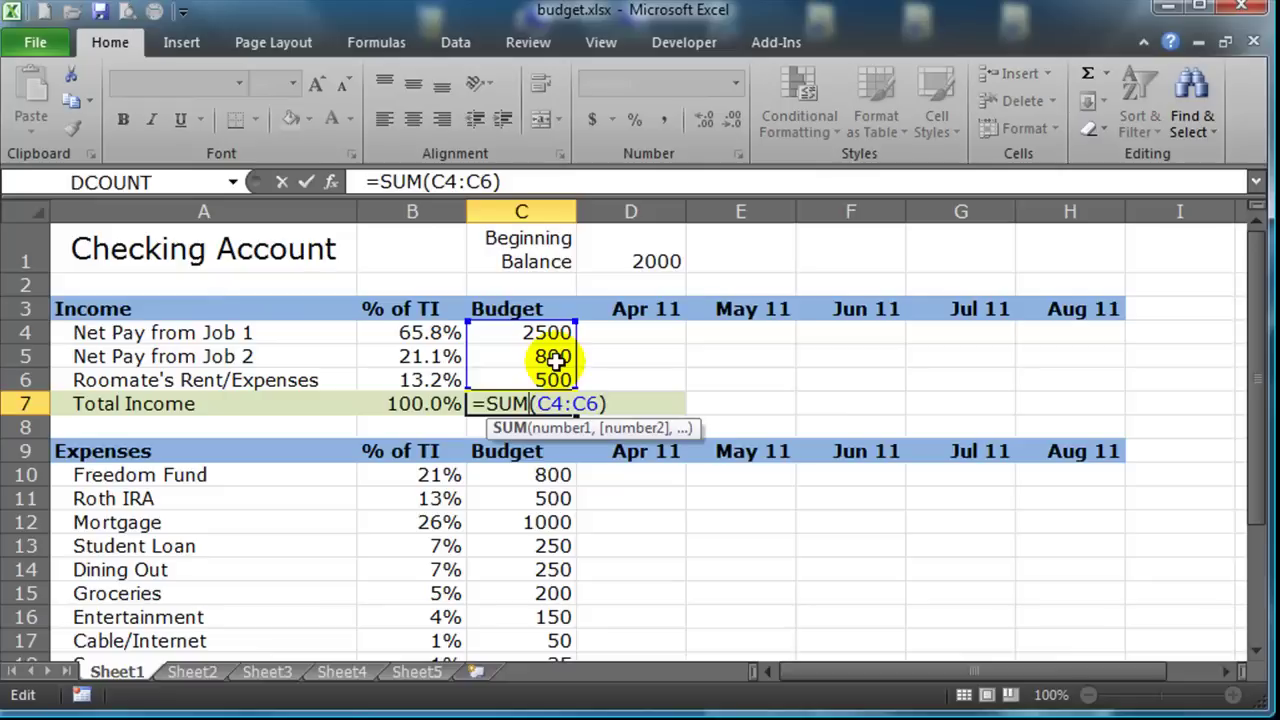
key(Escape)
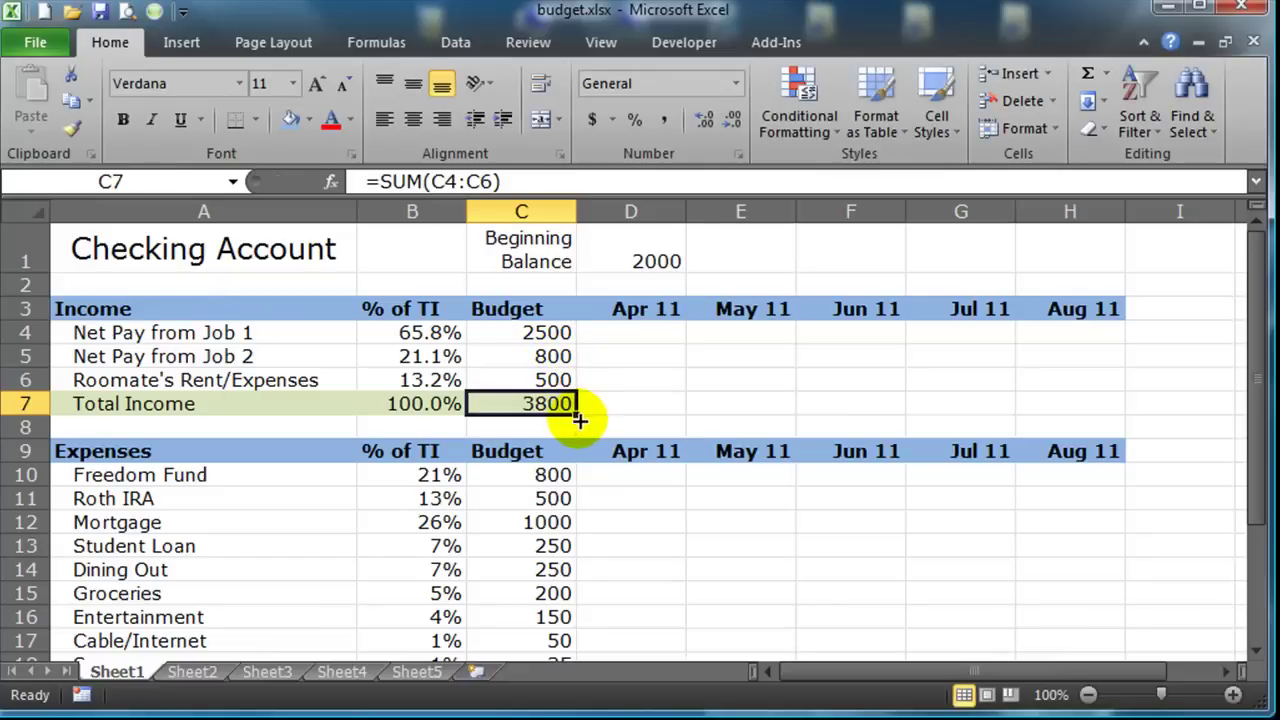
drag(577, 418, 1097, 418)
click(965, 362)
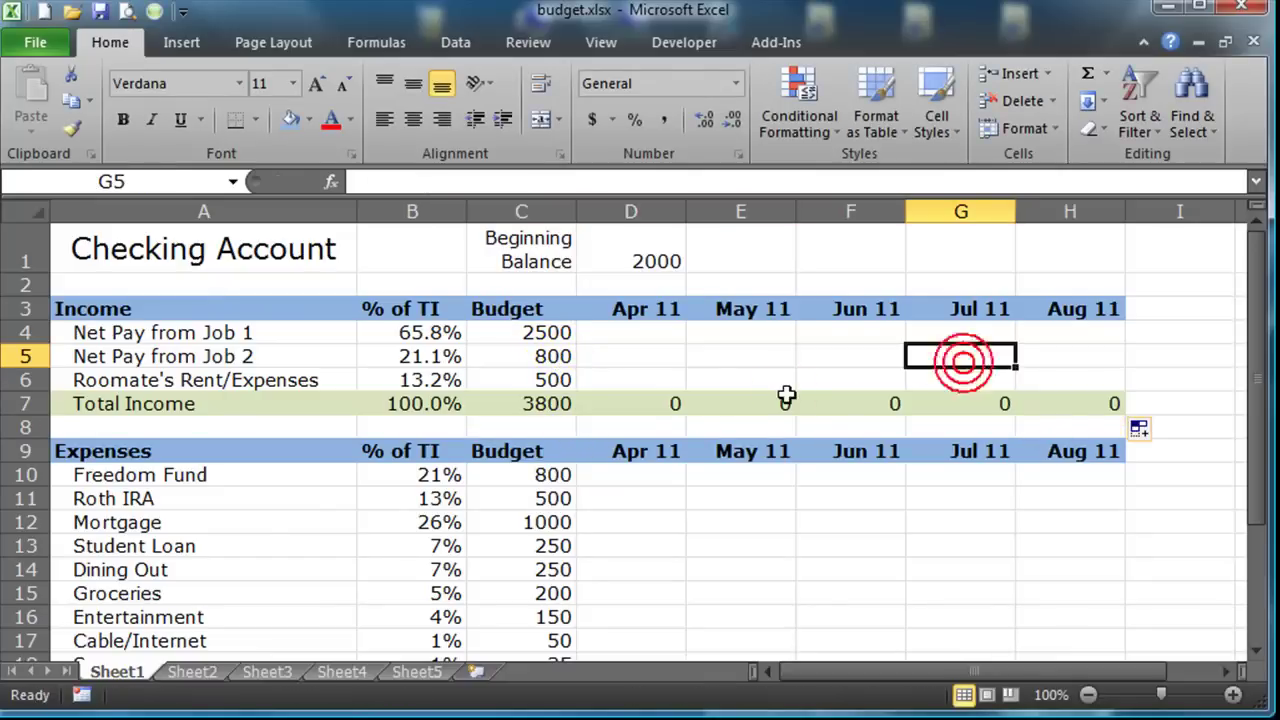
Step: Fill the Total Expenses through Gain/Loss formulas in C23:C25 across to column H
scroll(871, 563, down, 4)
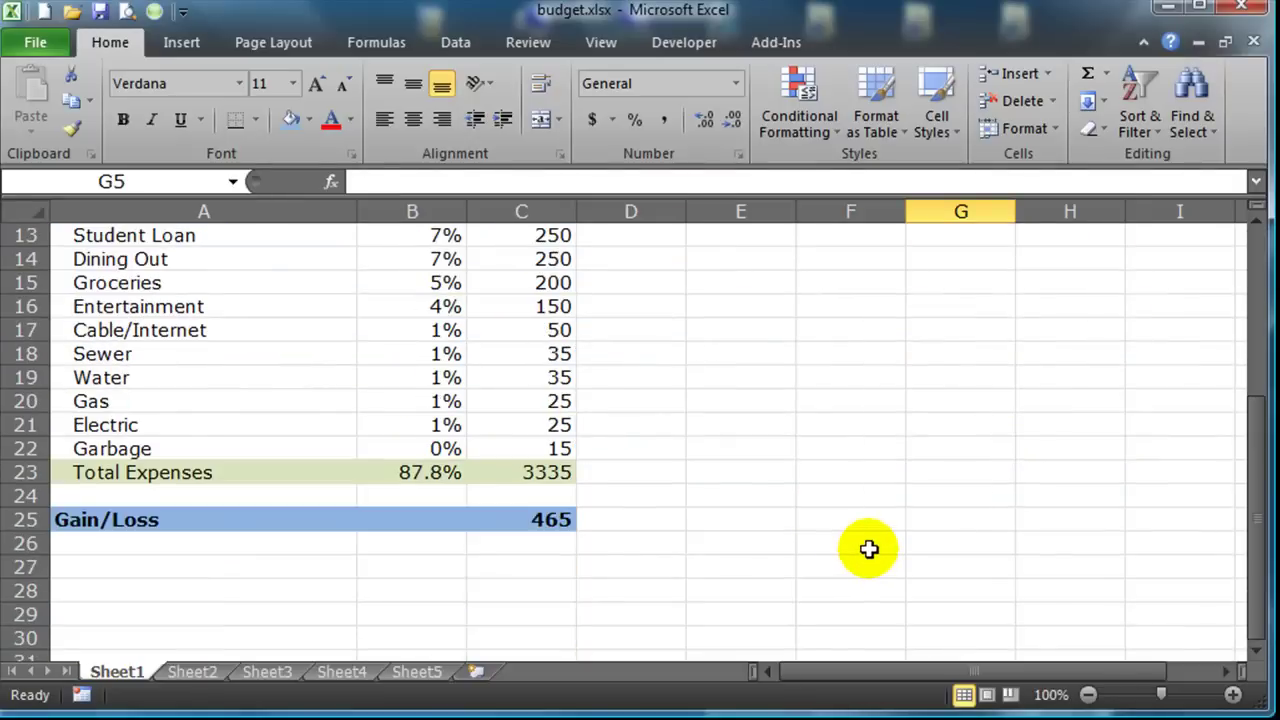
scroll(866, 554, up, 1)
click(540, 567)
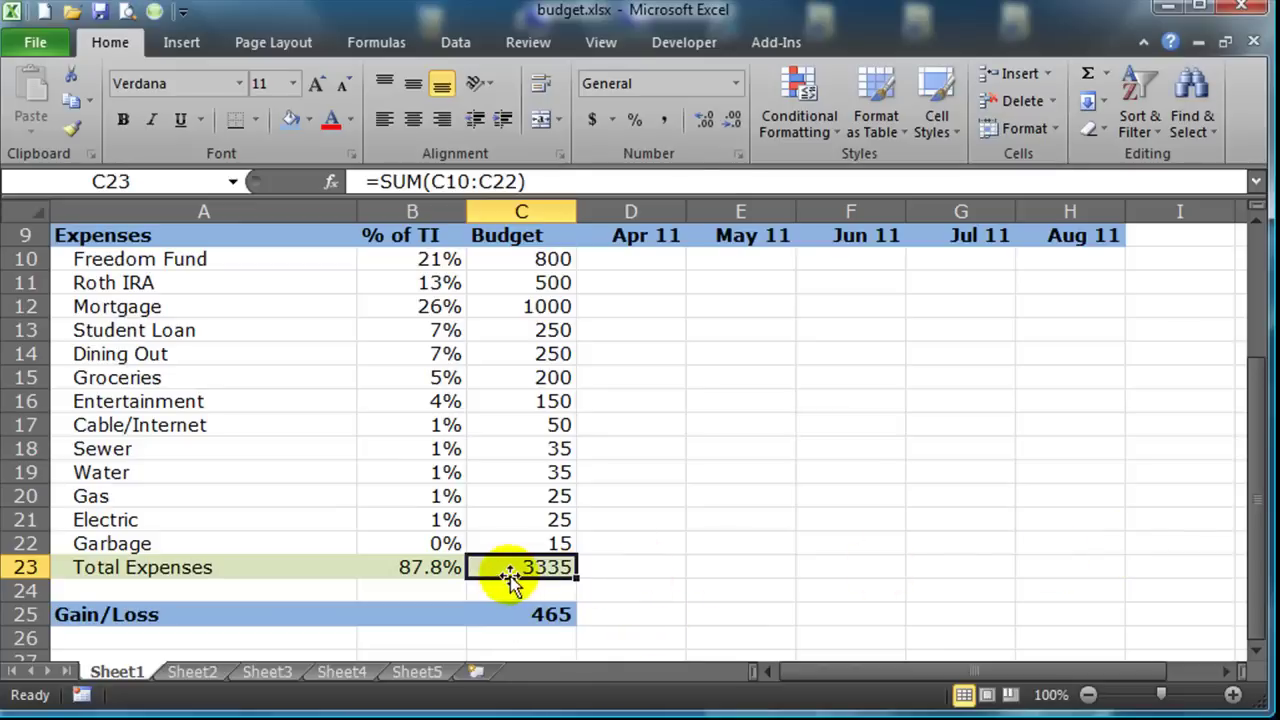
drag(509, 570, 509, 614)
scroll(730, 583, down, 1)
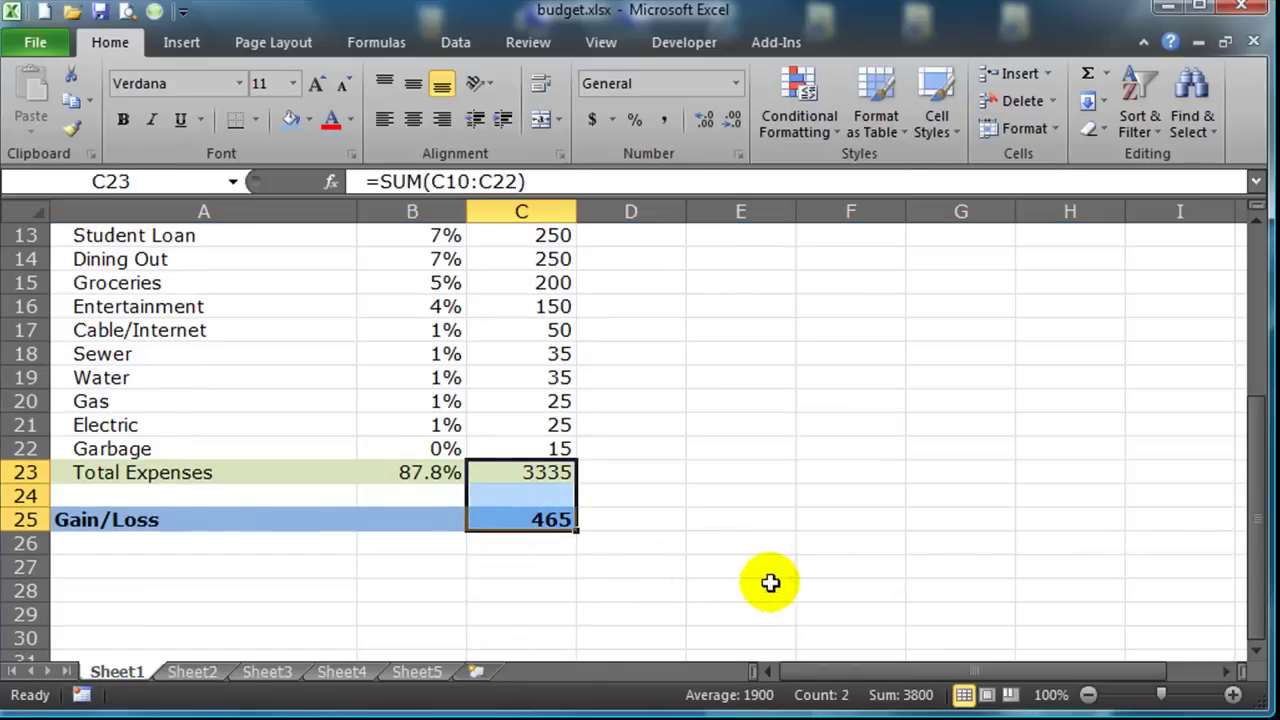
drag(575, 530, 1092, 521)
scroll(1092, 521, up, 1)
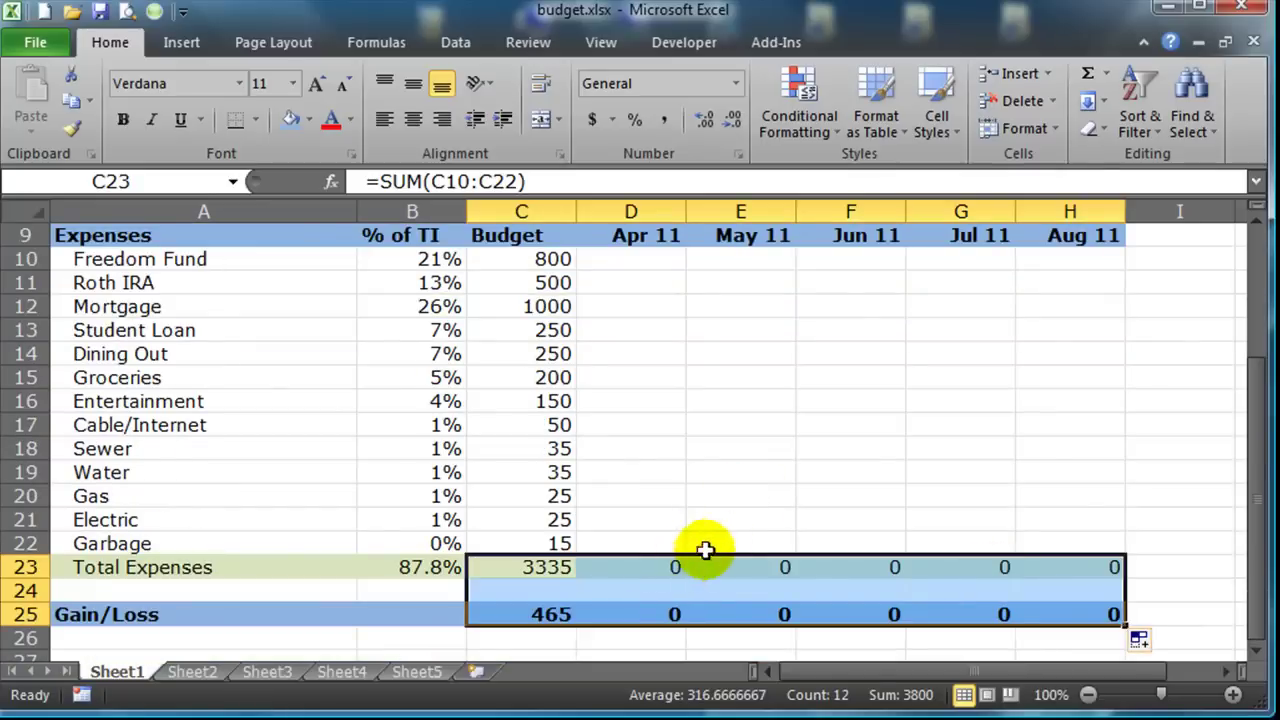
scroll(743, 503, up, 3)
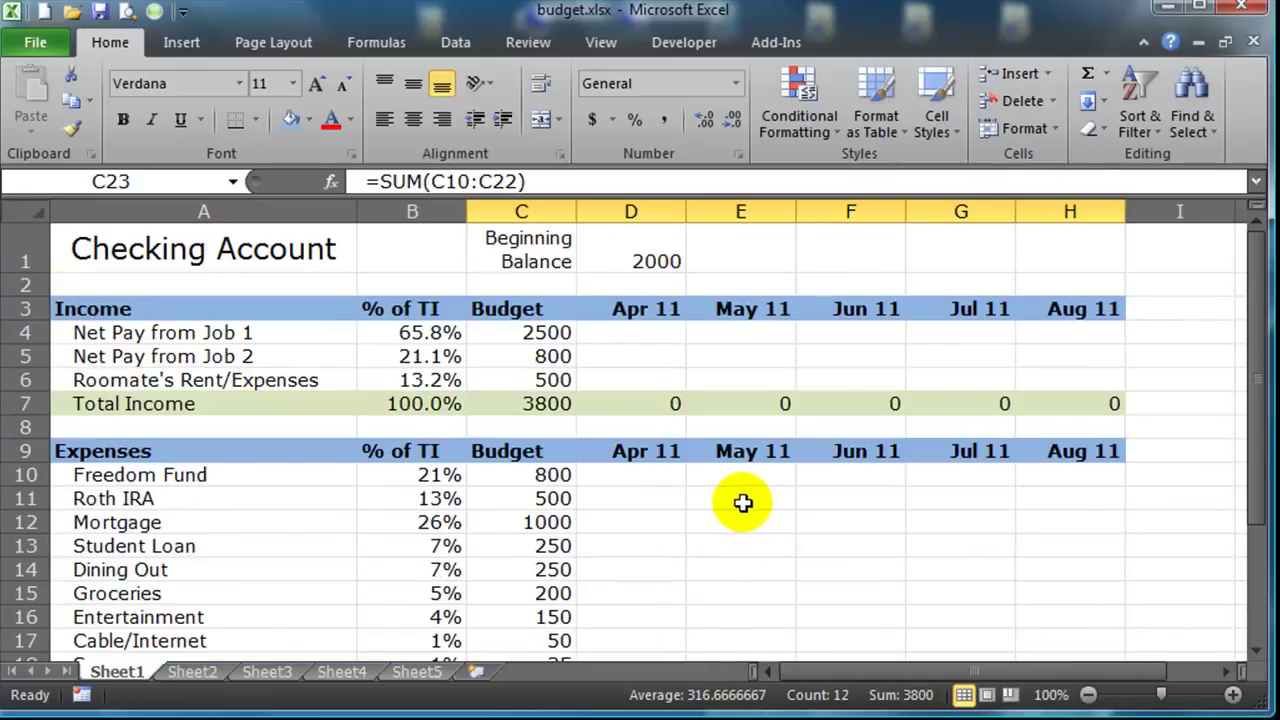
Step: Enter April income actuals: Job 1 pay 2490, Job 2 pay 805, roommate rent 500
click(715, 592)
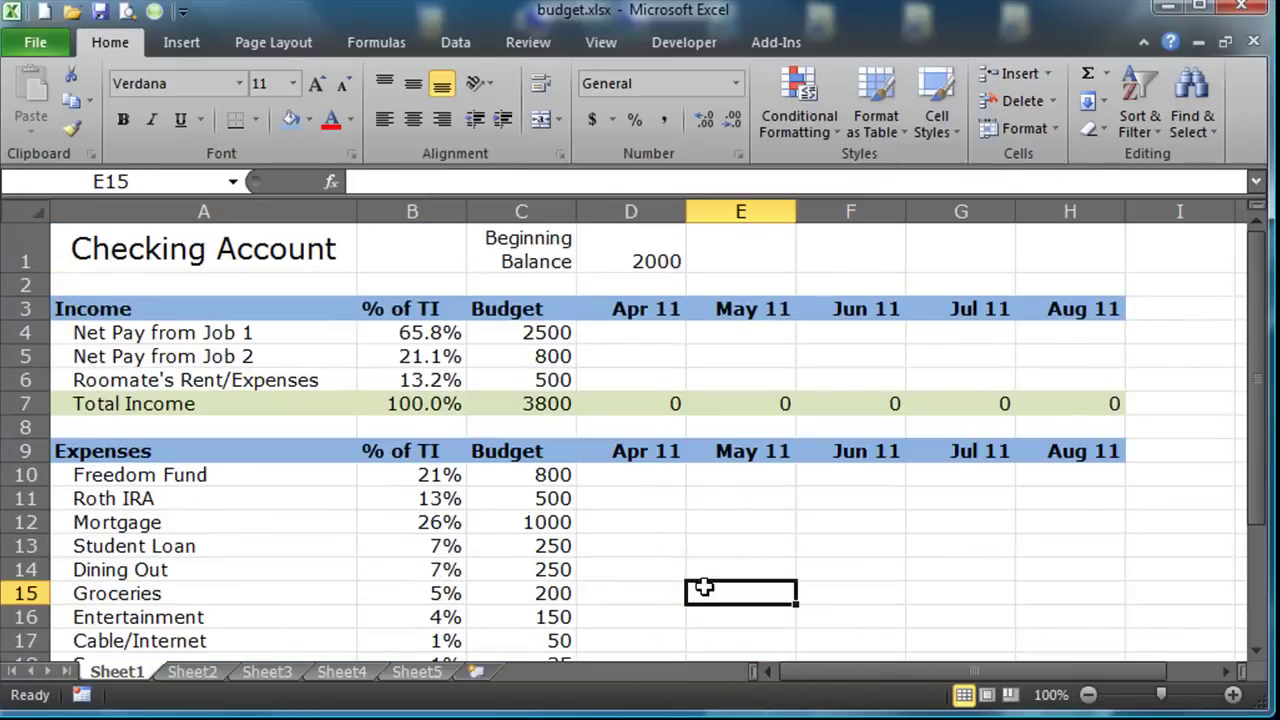
click(629, 356)
click(629, 378)
click(628, 335)
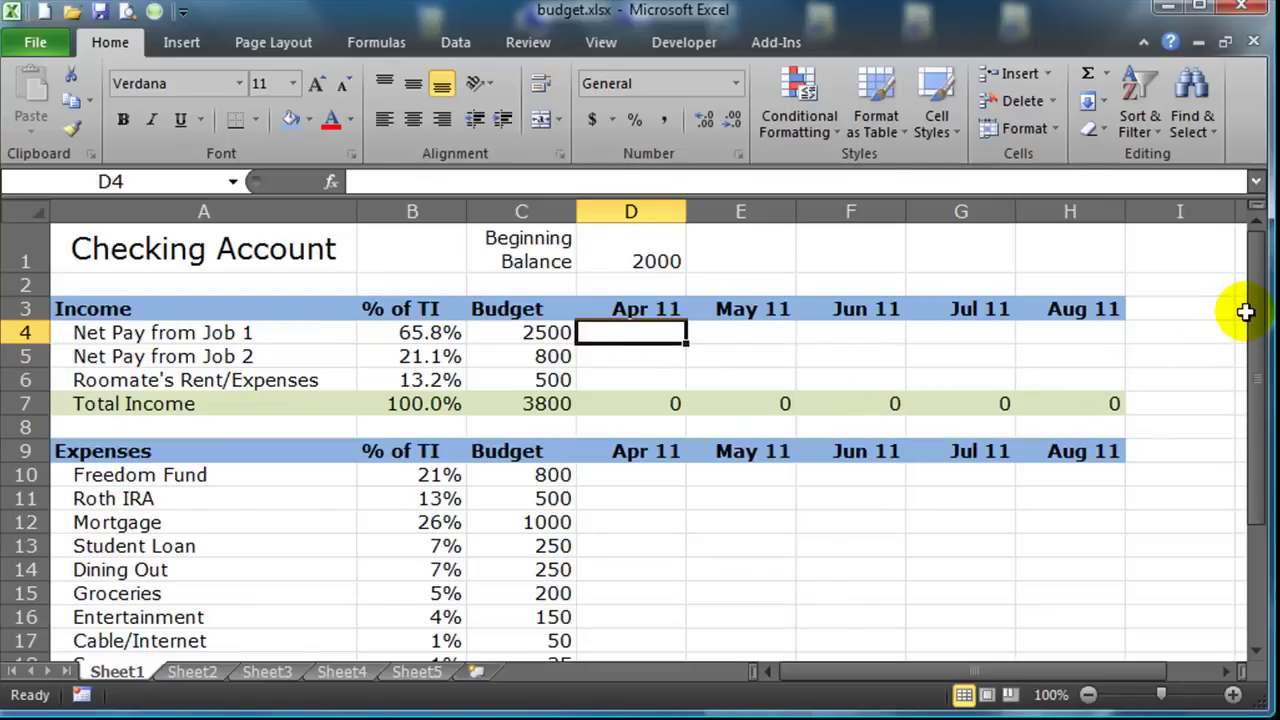
text(2490)
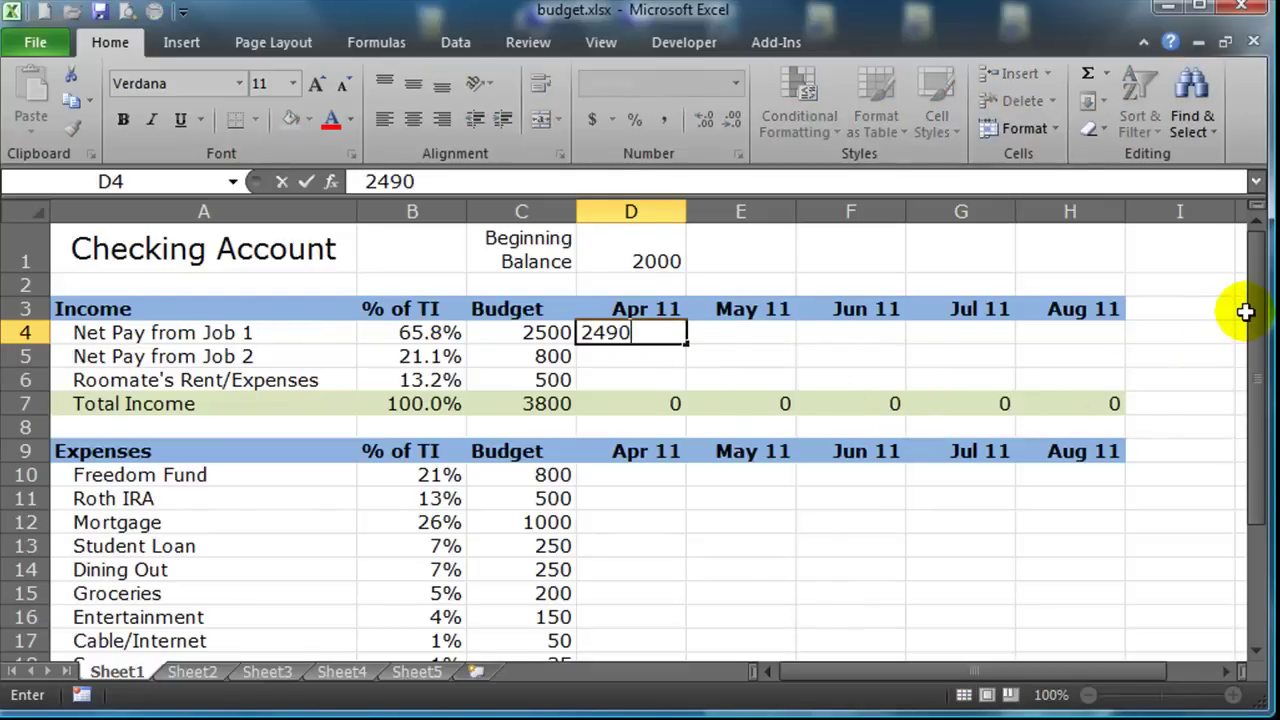
key(Return)
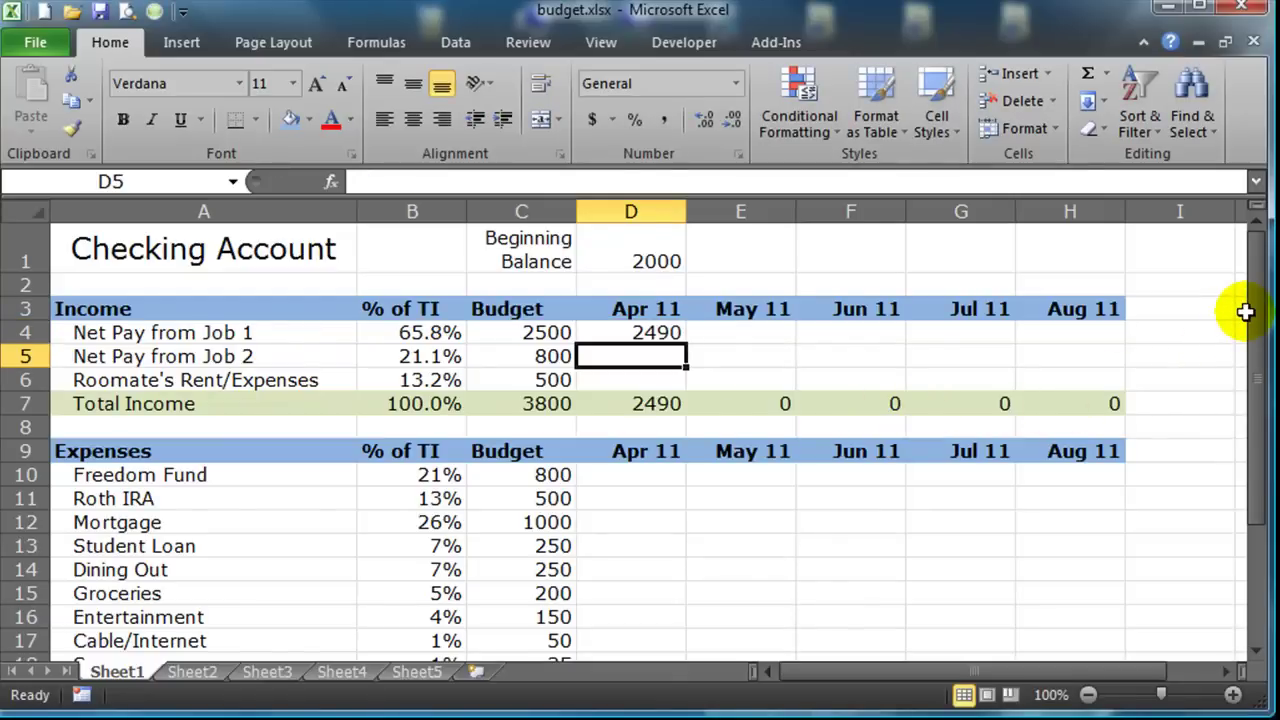
text(805)
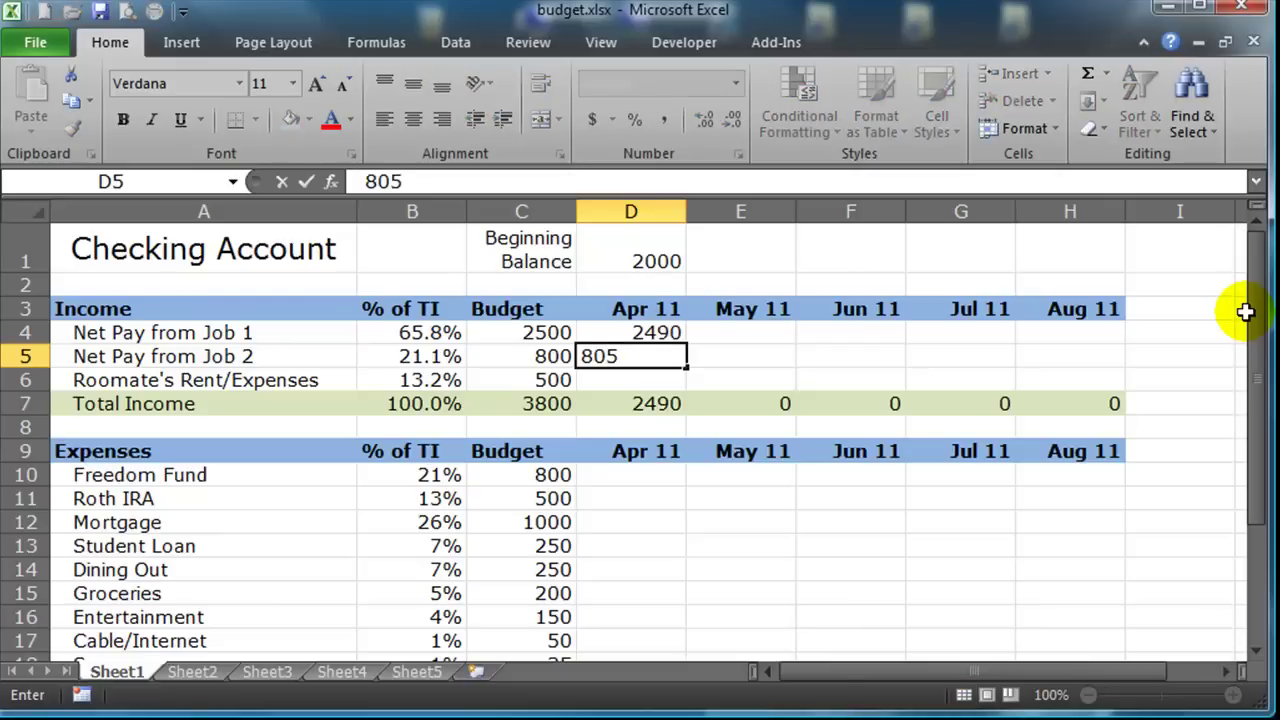
key(Return)
text(500)
key(Return)
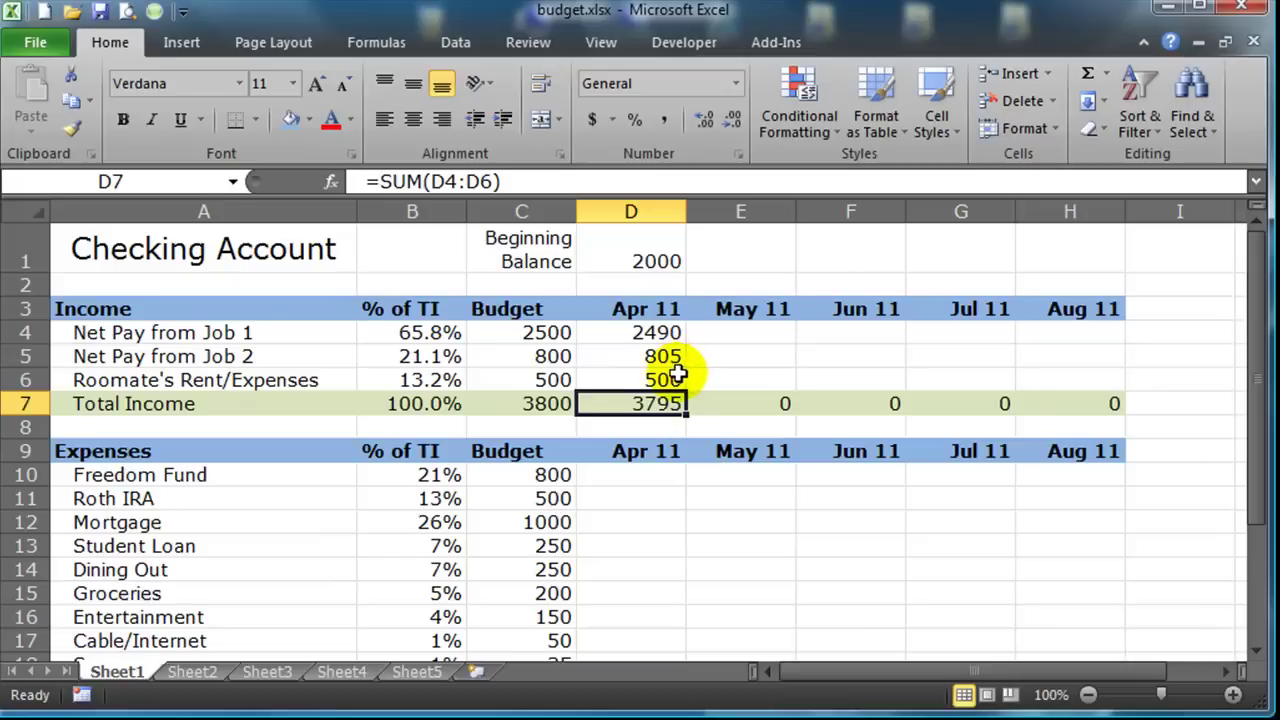
Step: Enter April expenses: Freedom Fund 800, Roth IRA 500, Mortgage 1000, Student Loan 250, Dining Out 307, Groceries 21
scroll(663, 531, down, 1)
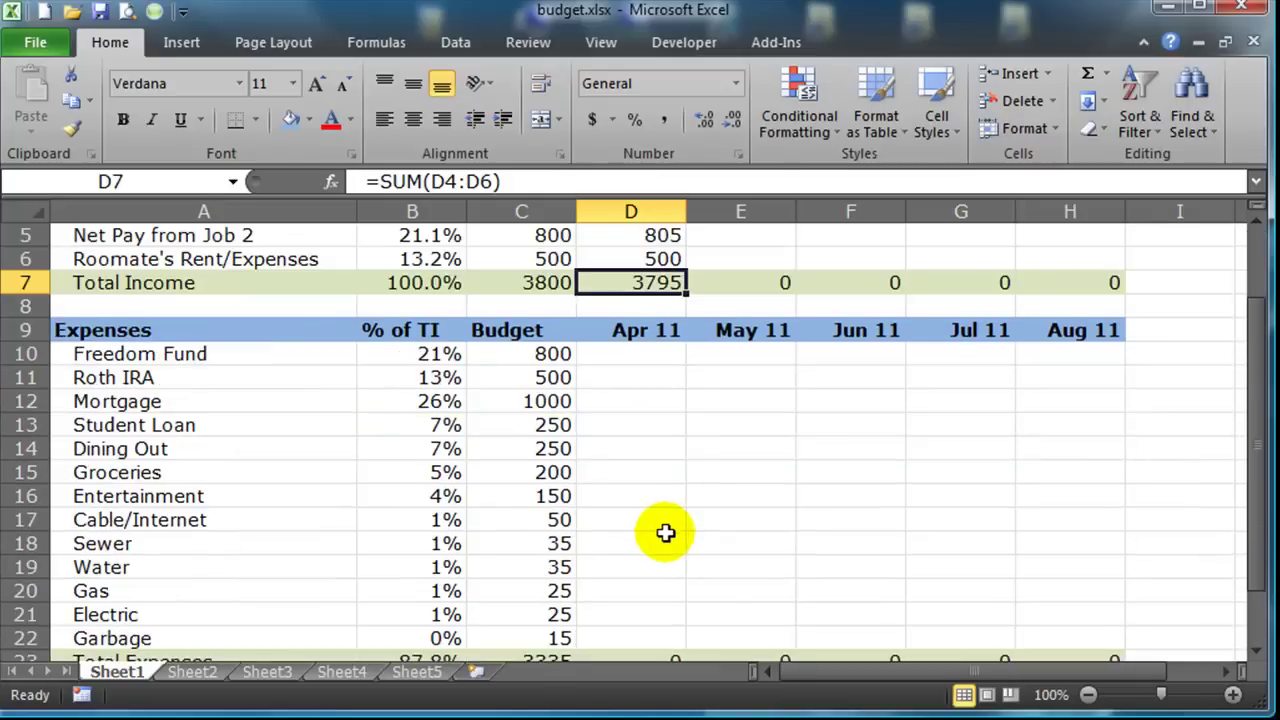
click(650, 360)
text(800)
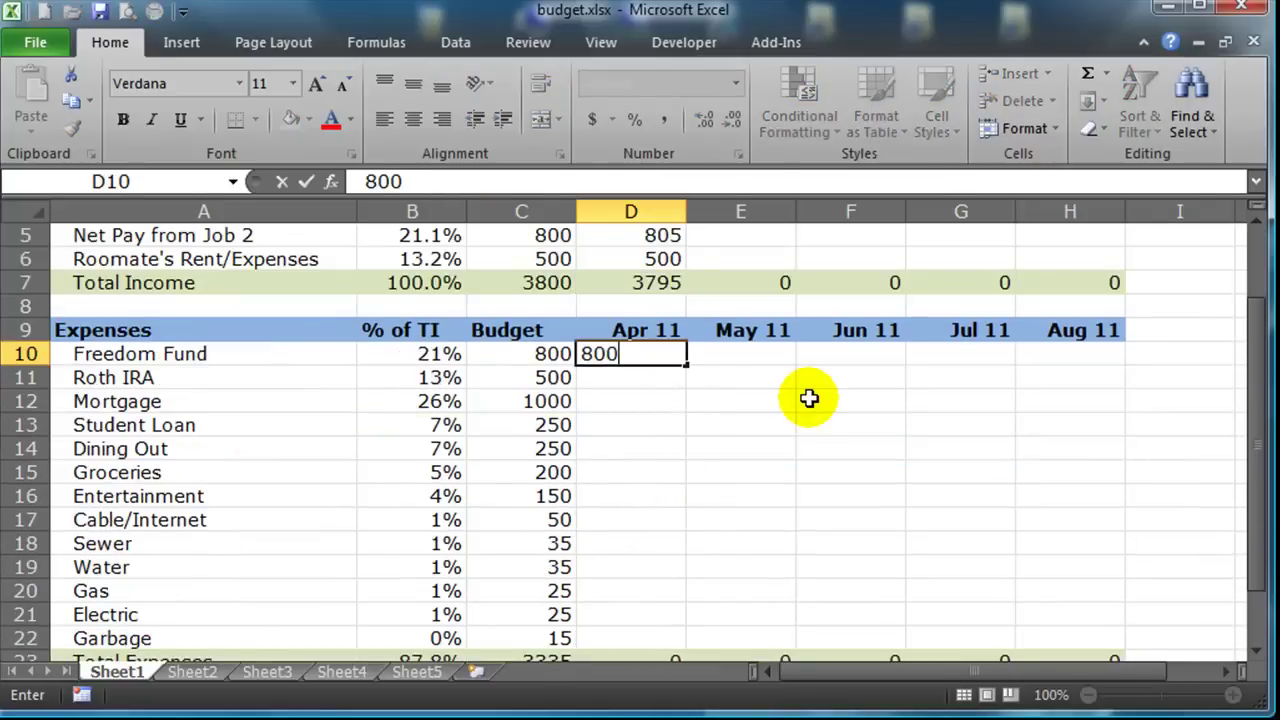
key(Return)
text(500)
key(Return)
text(1000)
key(Return)
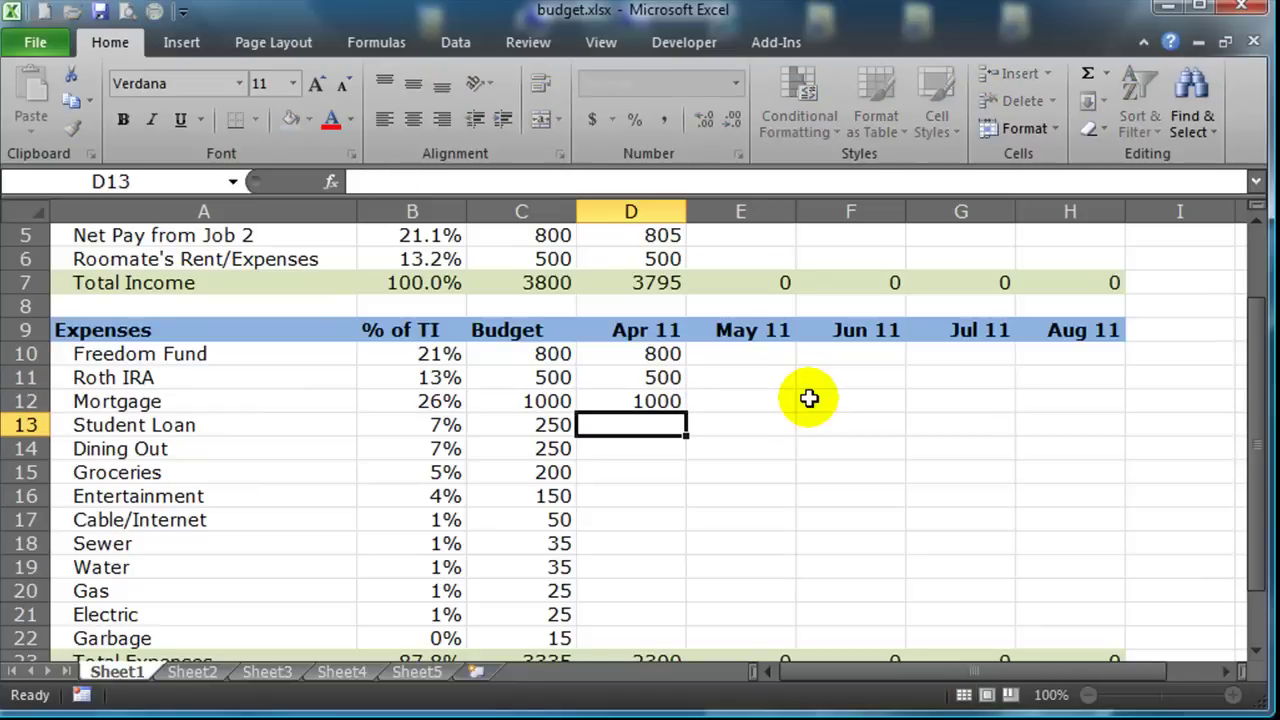
text(250)
key(Return)
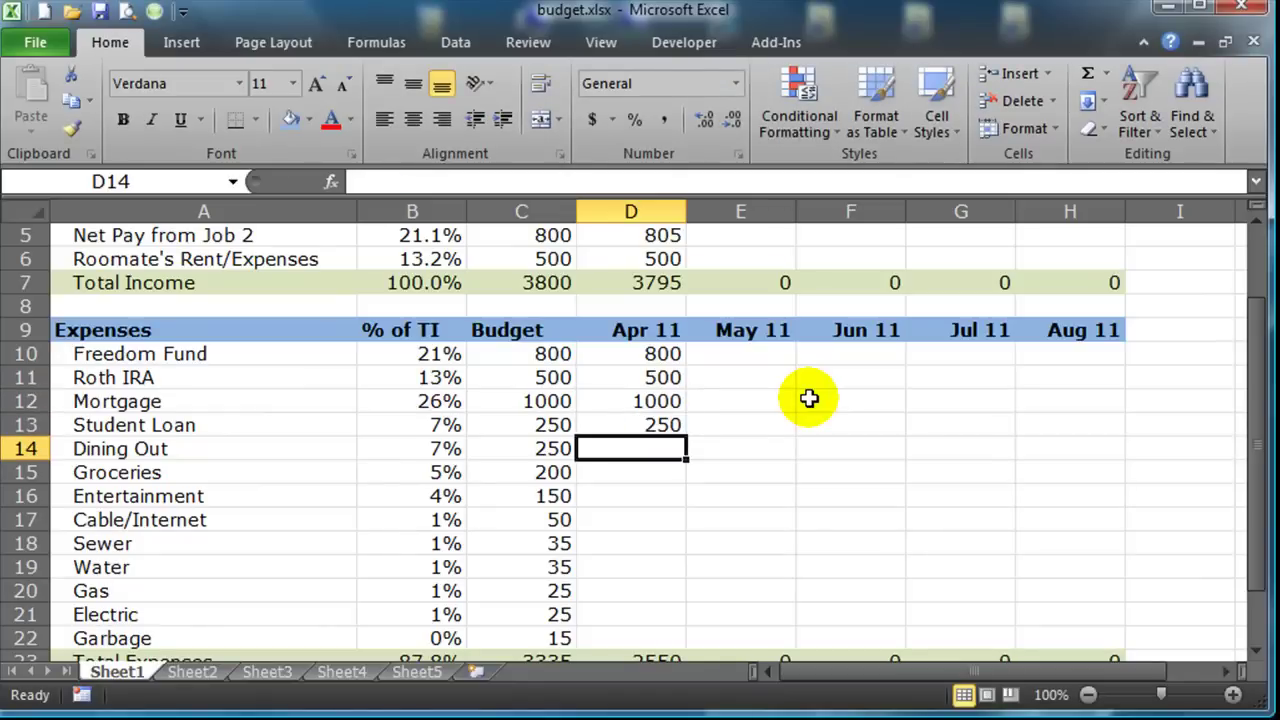
text(3)
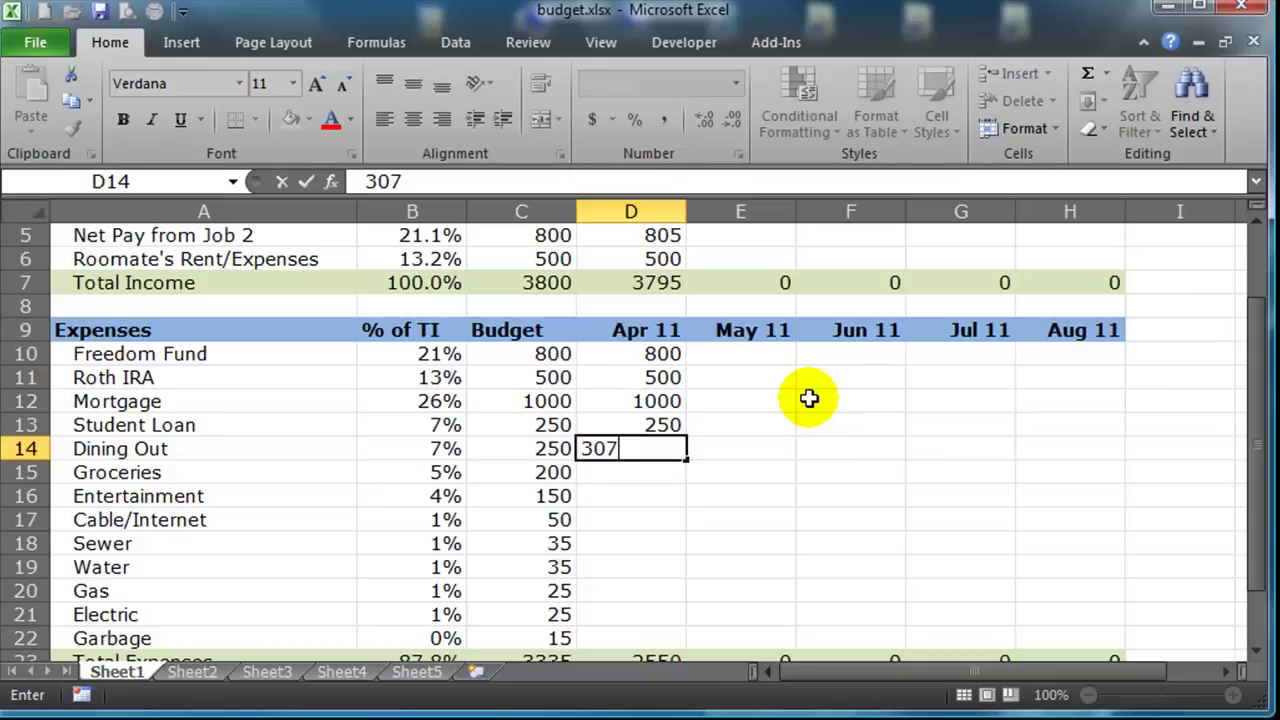
text(07)
key(Return)
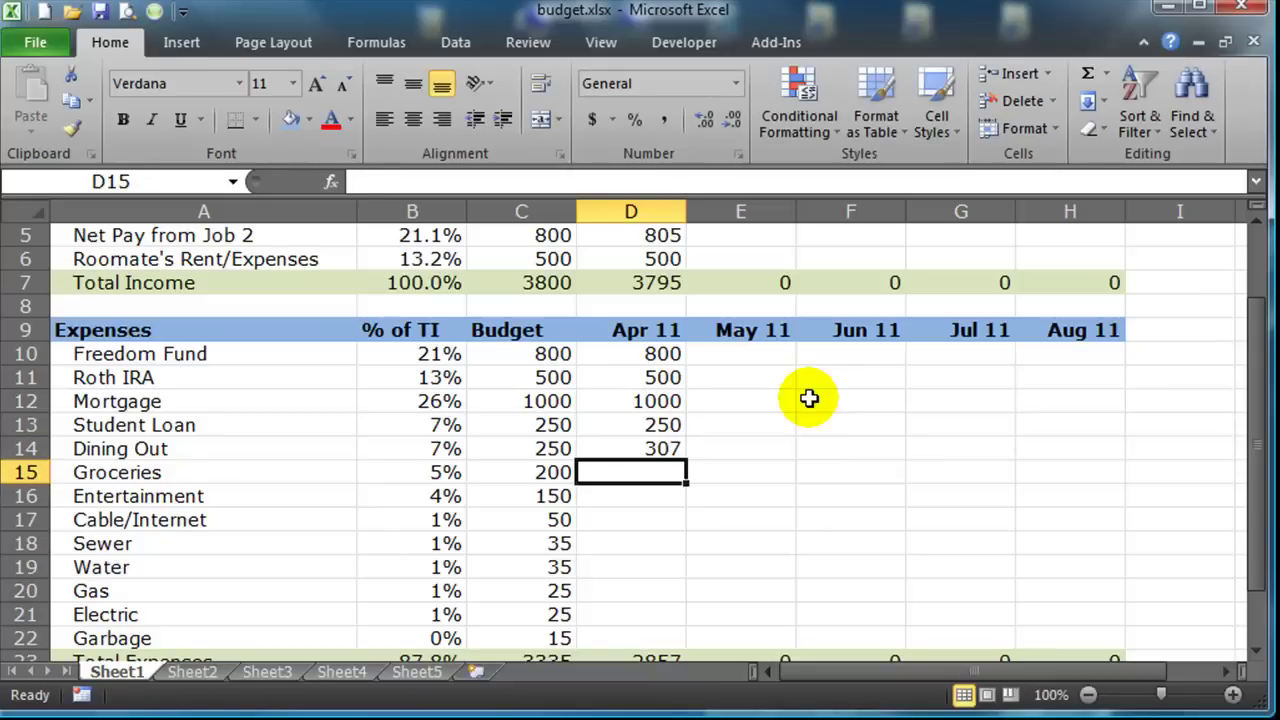
text(219)
key(Return)
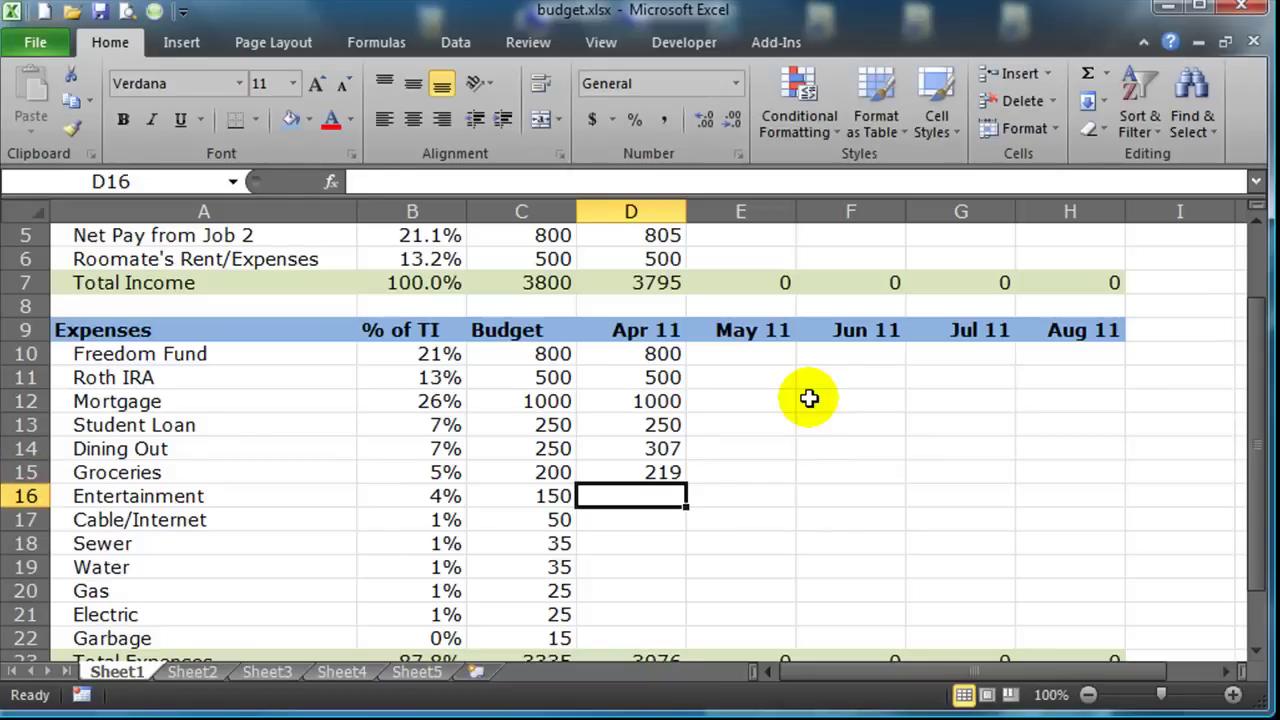
Step: Enter April expenses: Entertainment 1, Cable/Internet 50, Sewer 35, Water 36, Gas 41, Electric 20, Garbage 1
text(138)
key(Return)
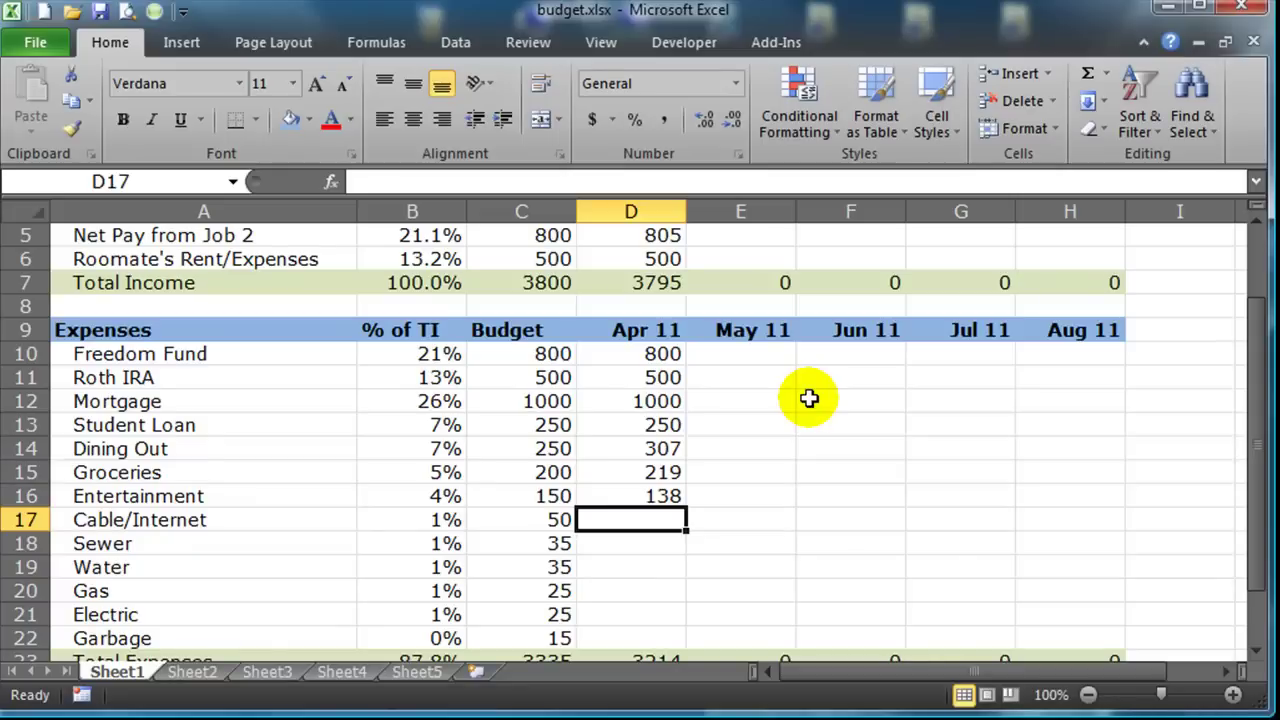
text(50)
key(Return)
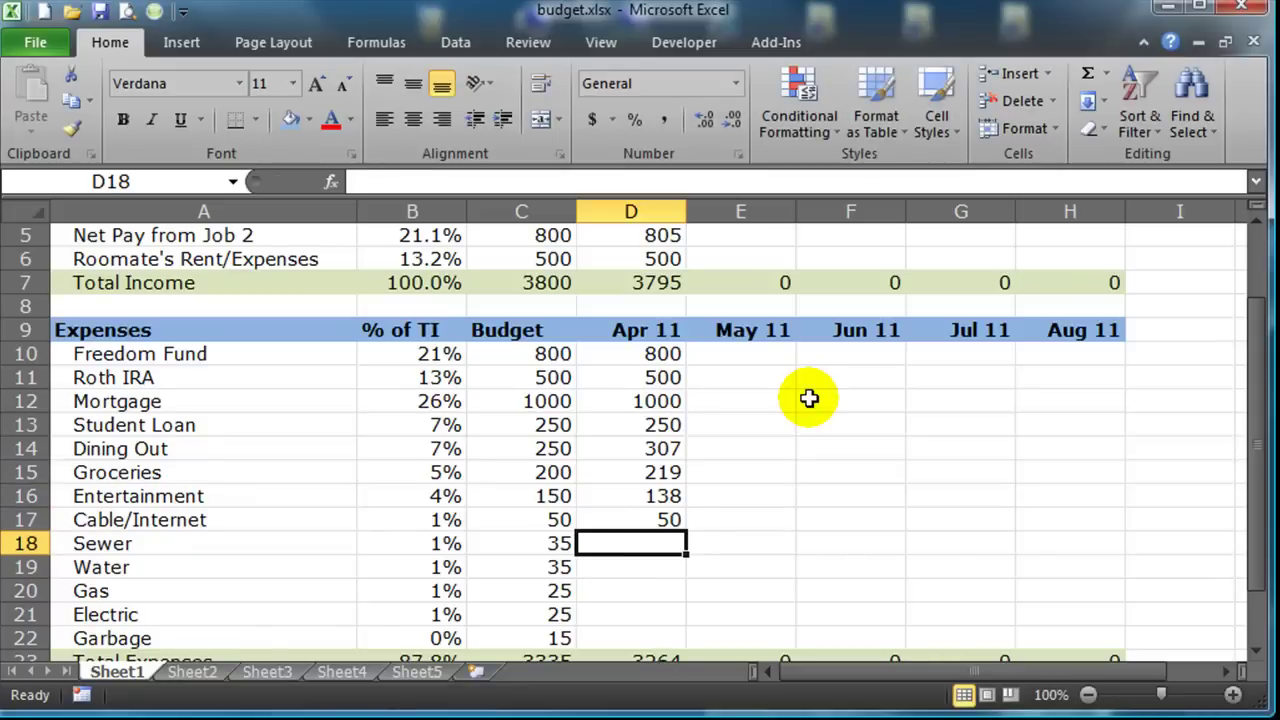
text(35)
key(Return)
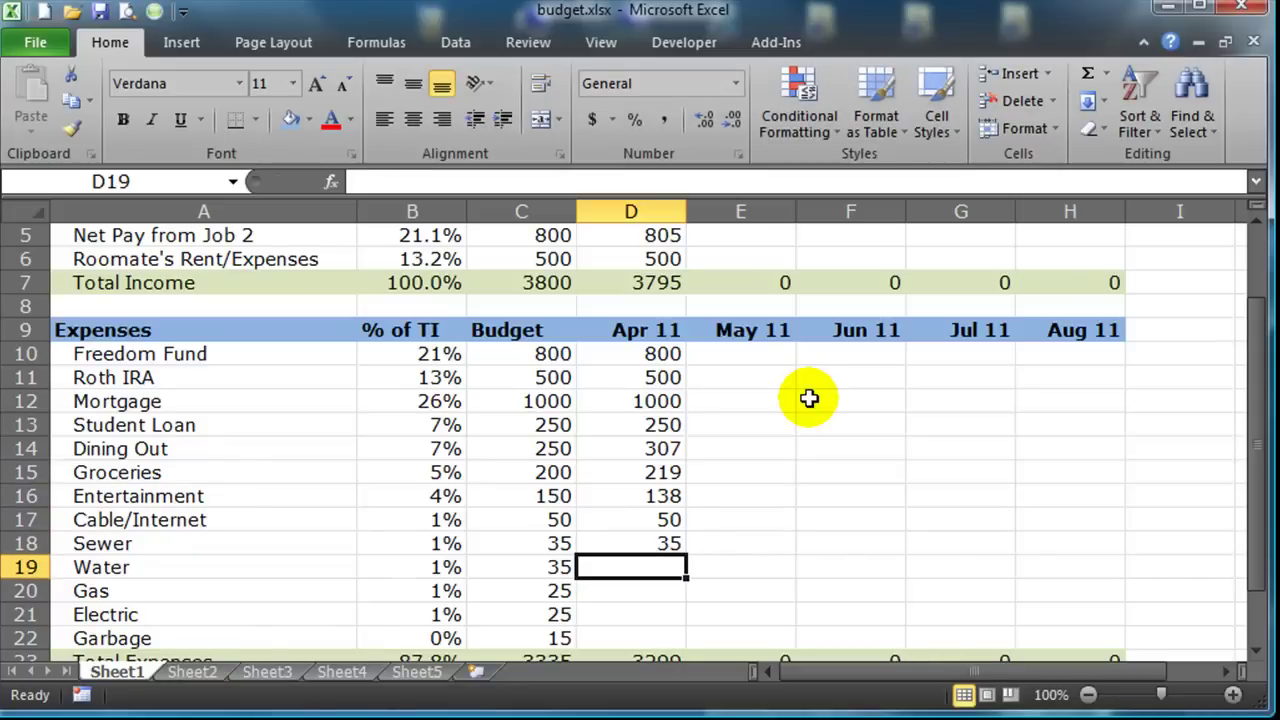
text(36)
key(Return)
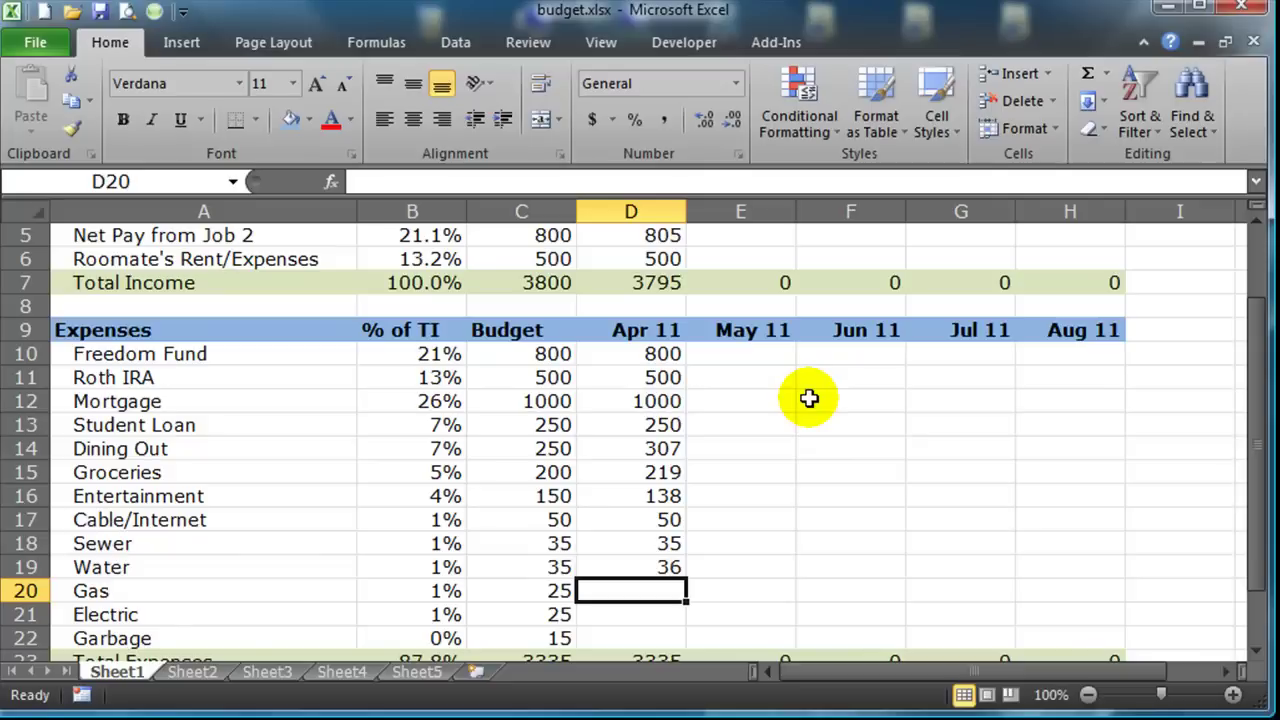
text(41)
key(Return)
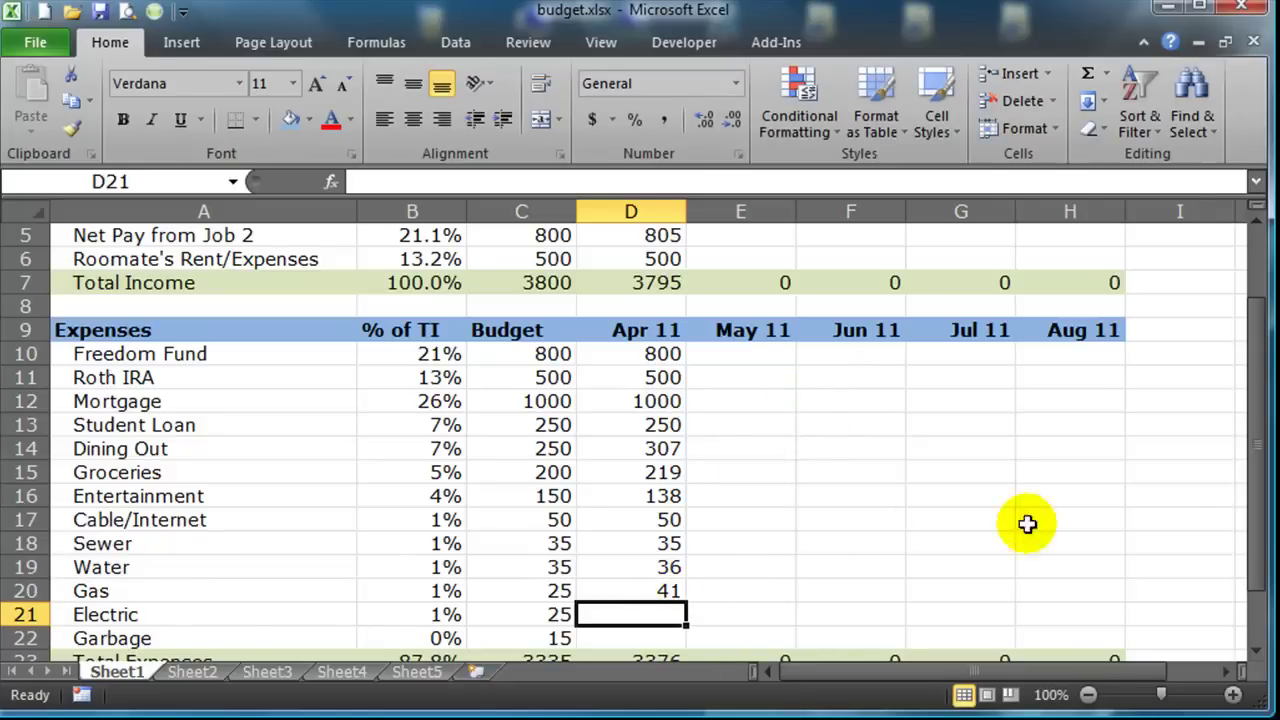
drag(1255, 493, 1268, 595)
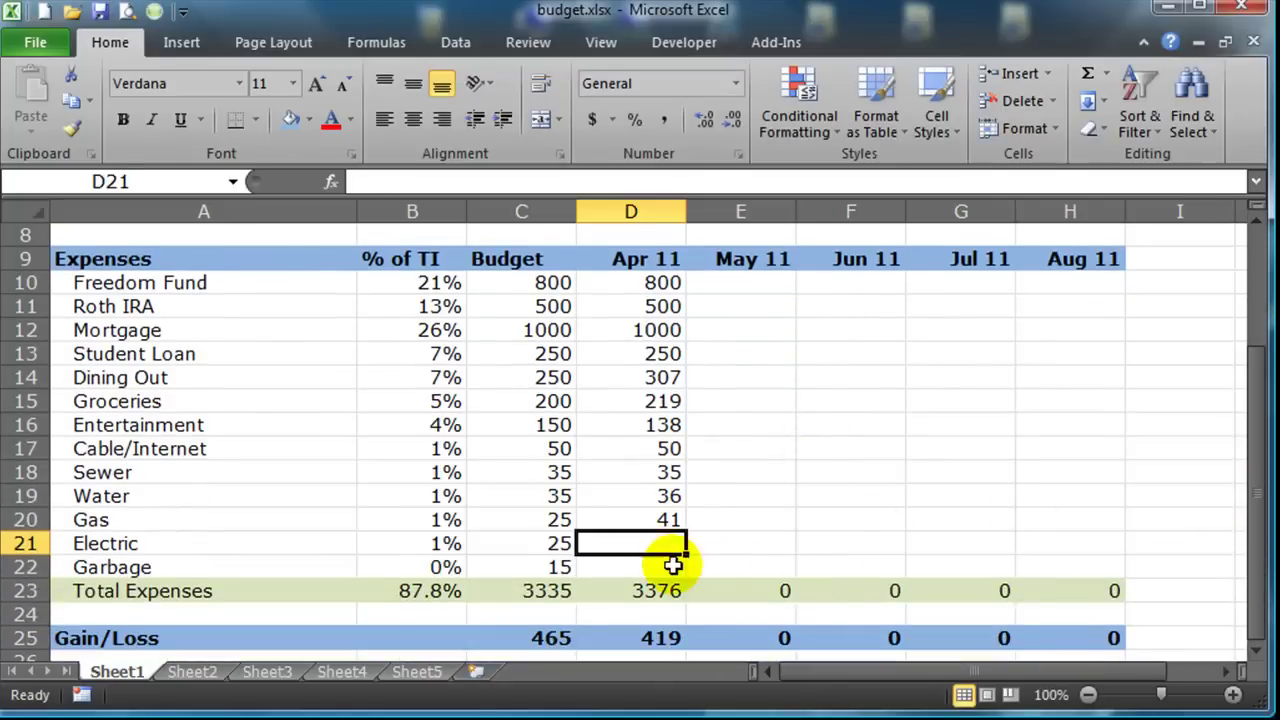
click(627, 543)
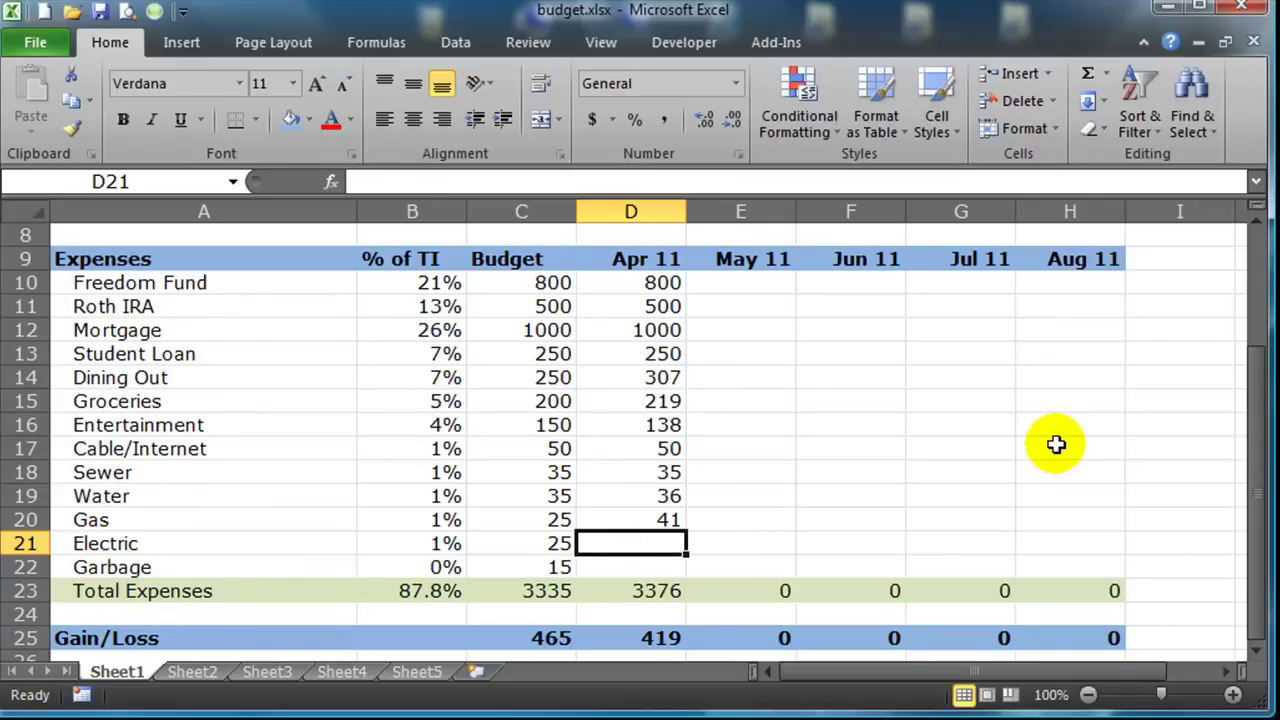
text(20)
key(Return)
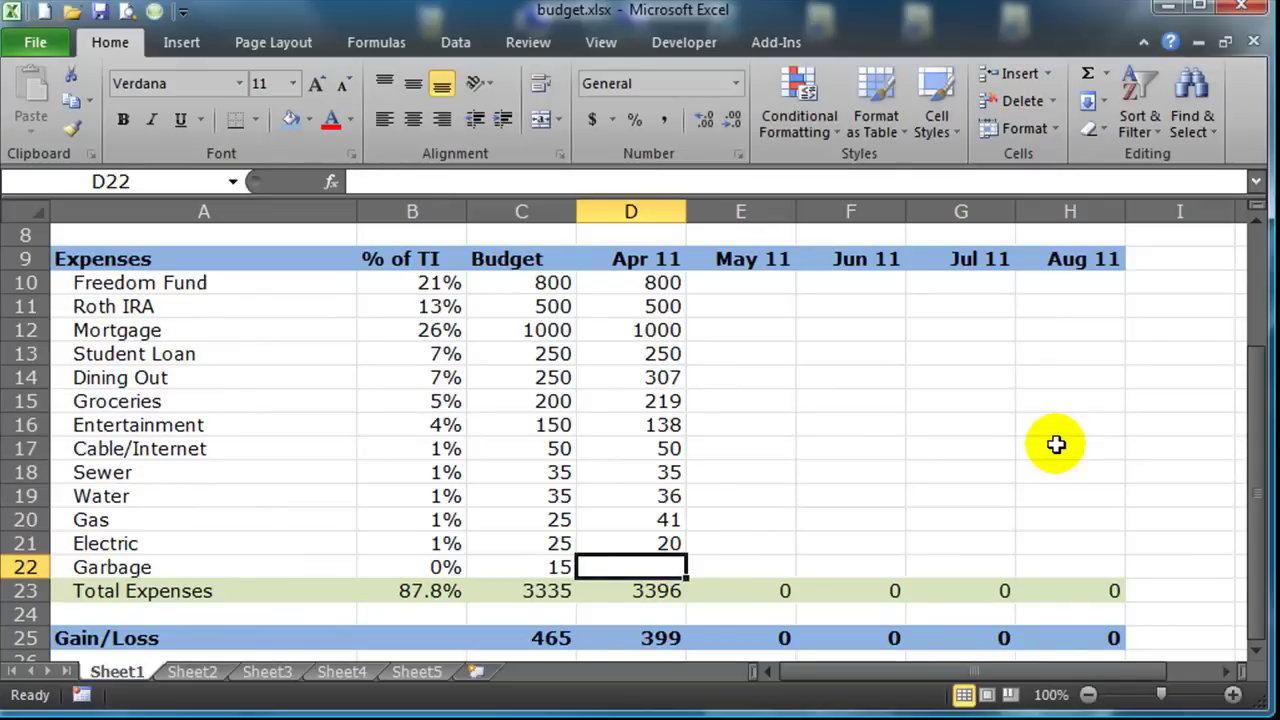
text(15)
key(Return)
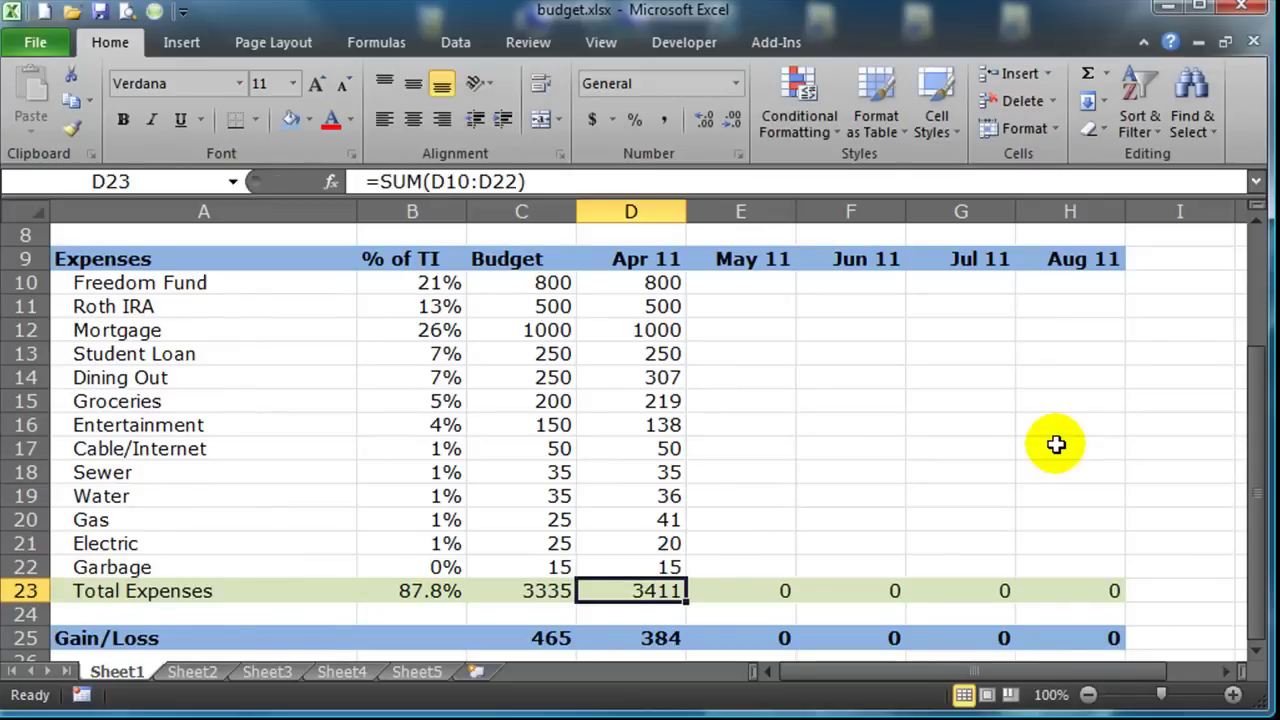
scroll(786, 485, up, 3)
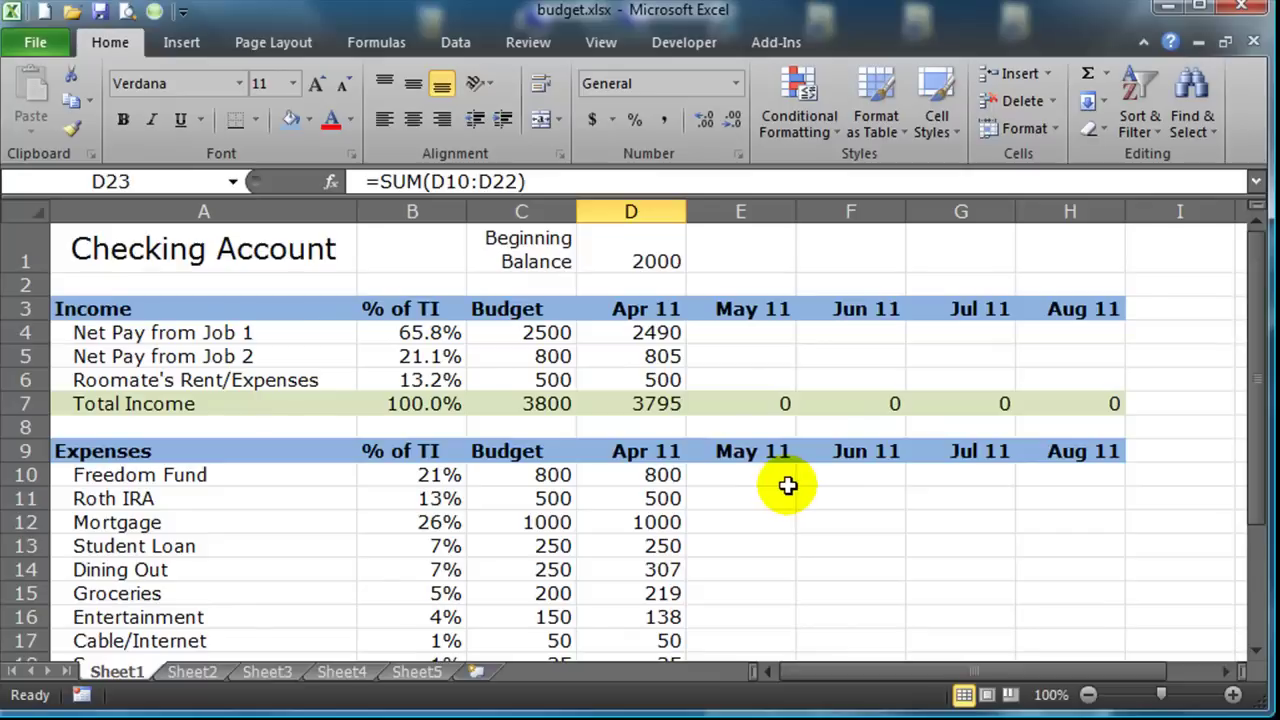
click(640, 252)
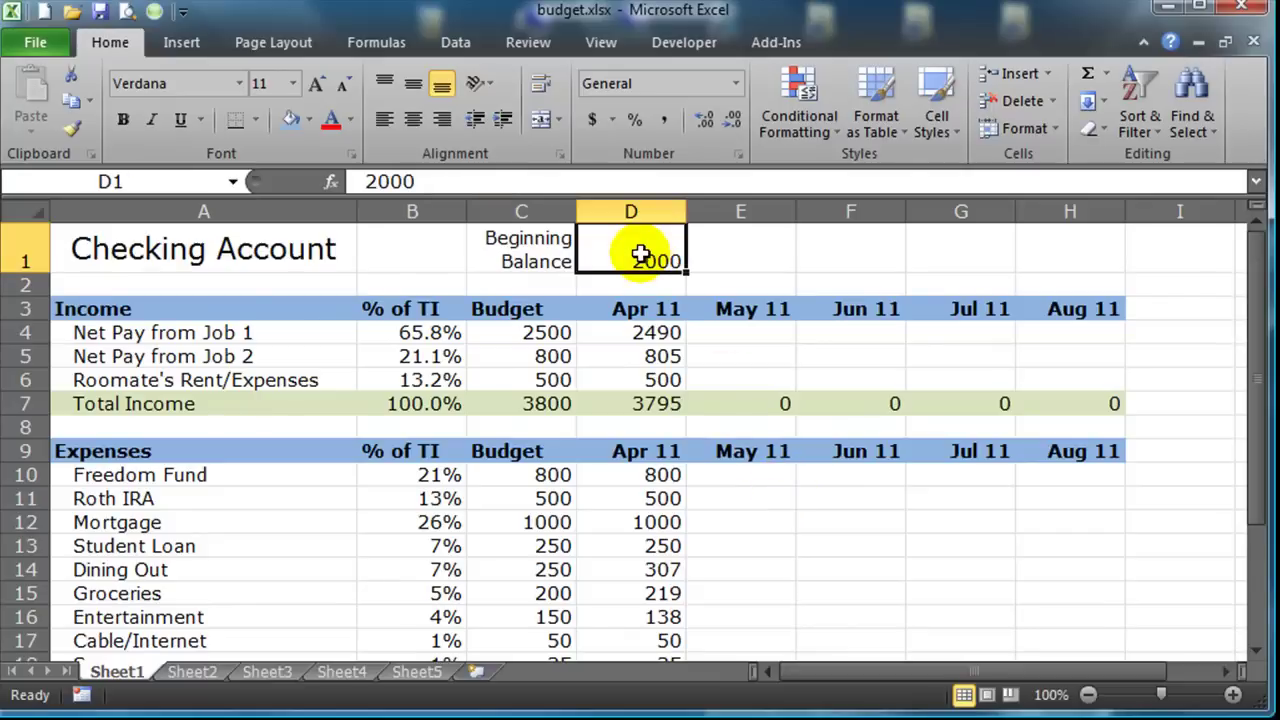
click(633, 405)
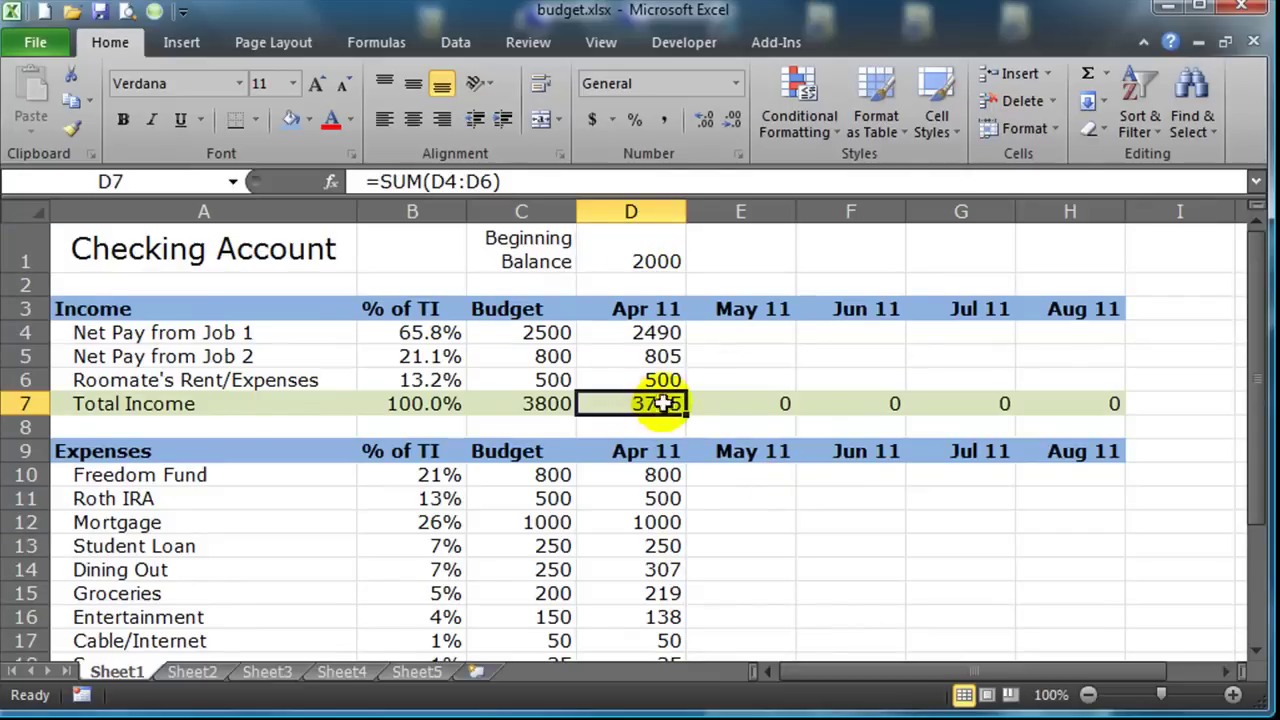
scroll(789, 575, down, 3)
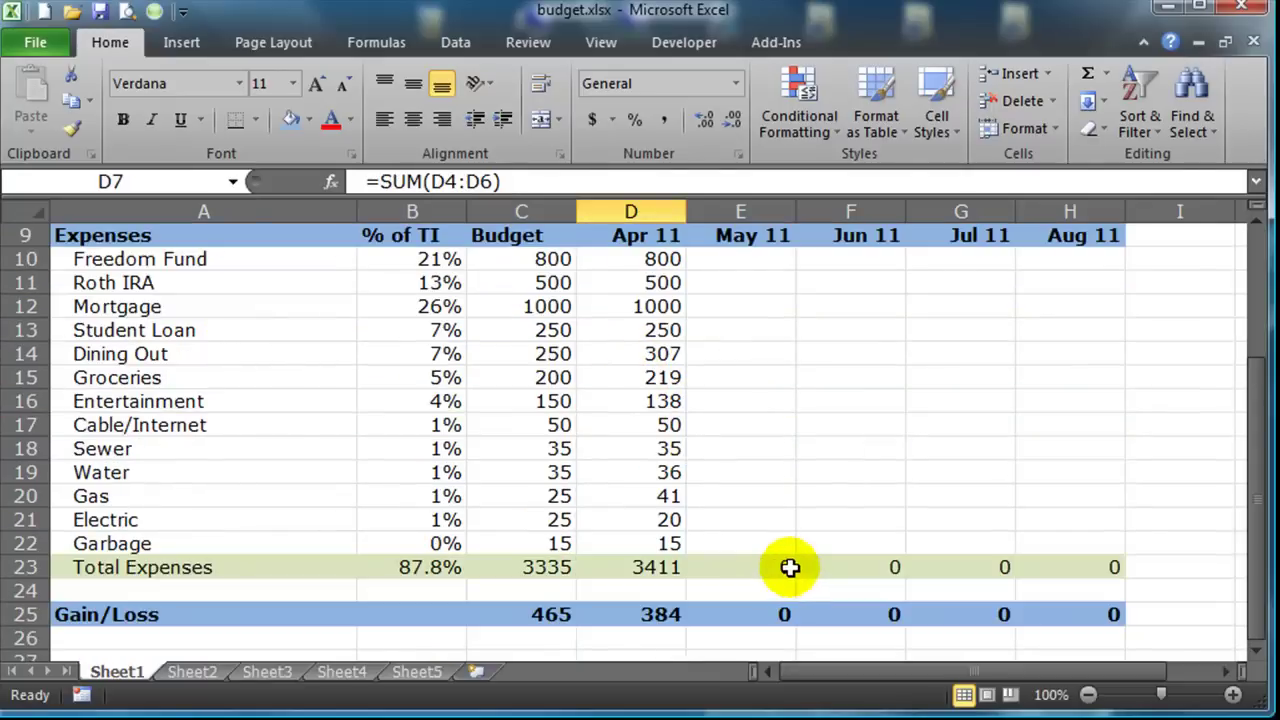
click(648, 566)
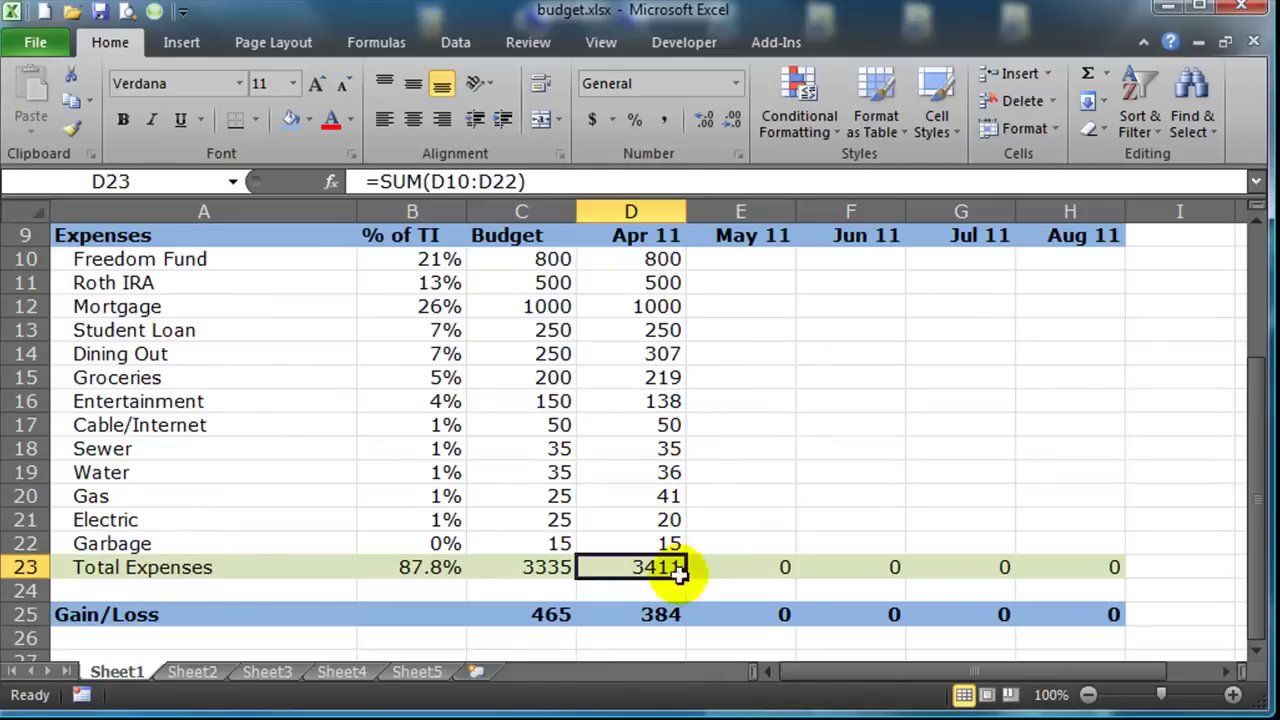
click(657, 614)
scroll(733, 579, up, 3)
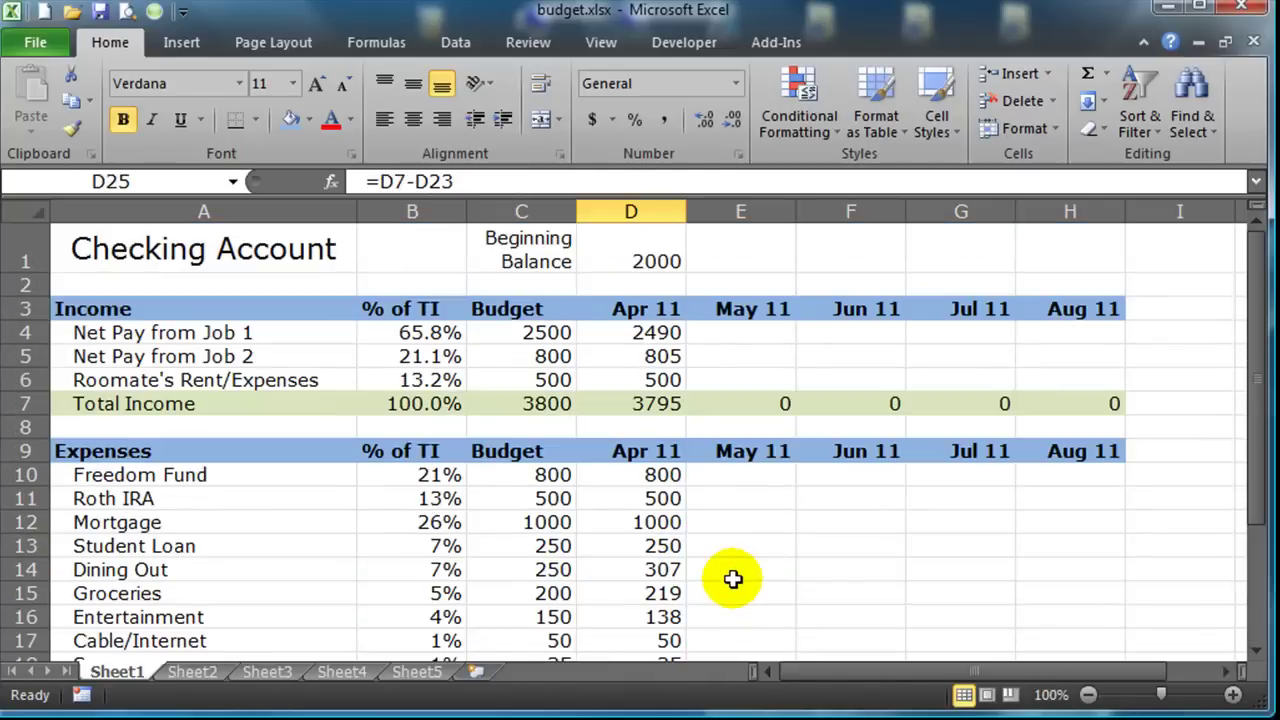
Step: Enter =D1+D25 in E1 so May's beginning balance shows 2384, then check the formula
click(737, 253)
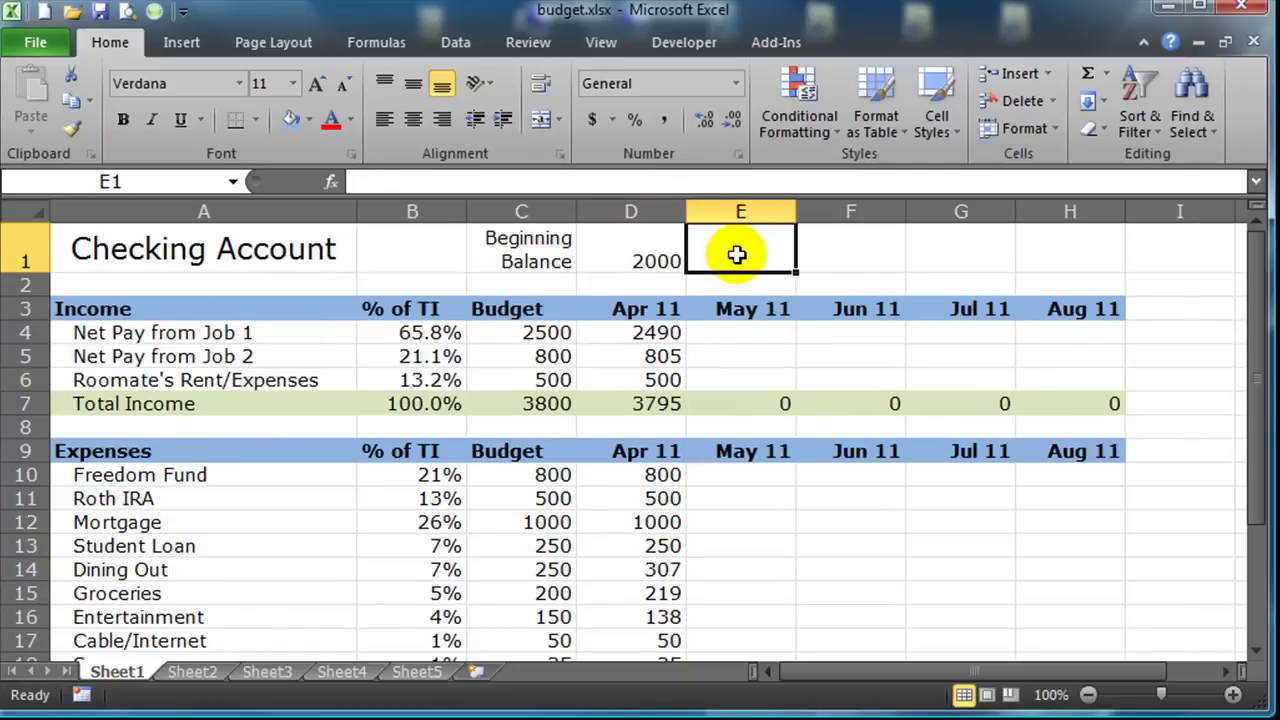
text(=)
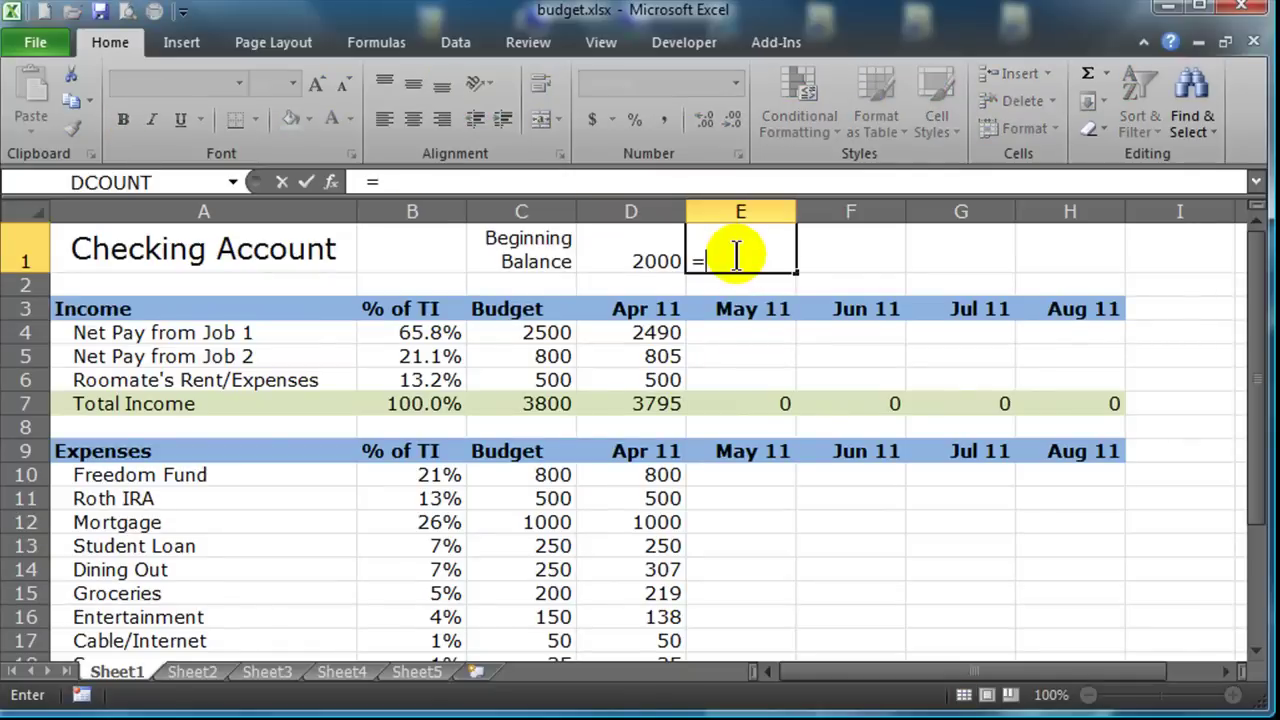
click(640, 258)
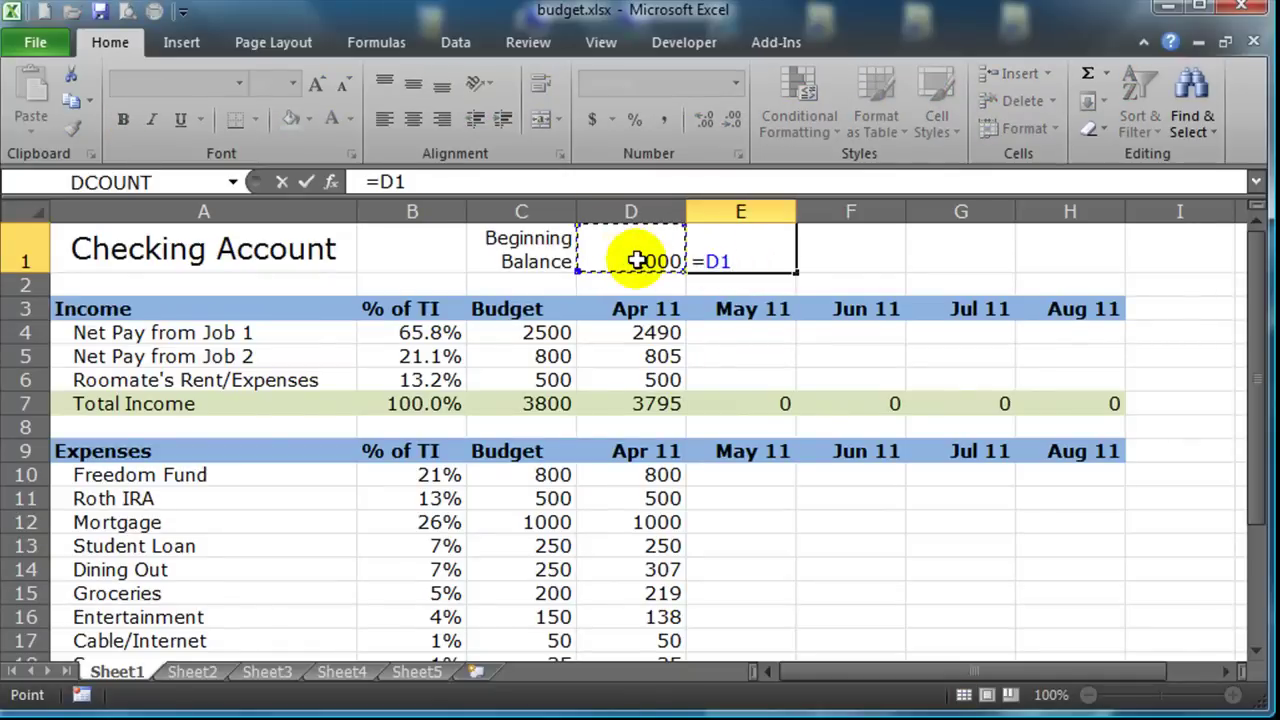
text(+)
scroll(773, 523, down, 4)
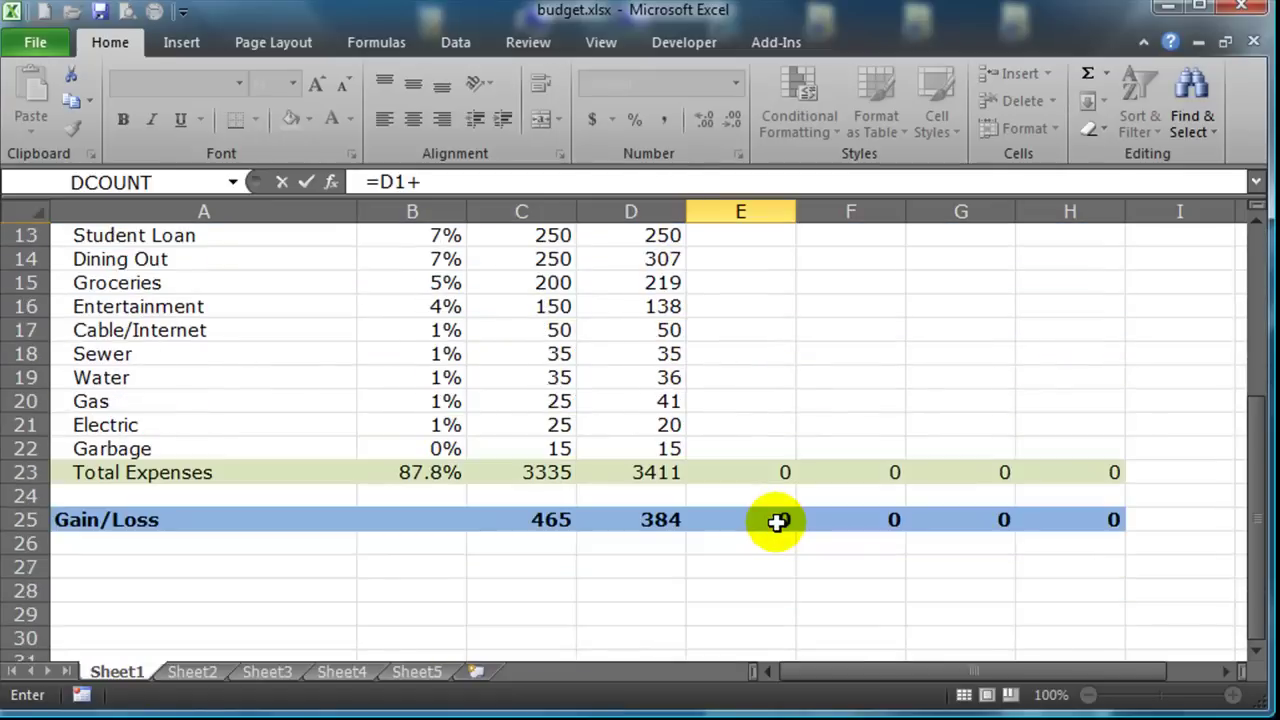
click(636, 521)
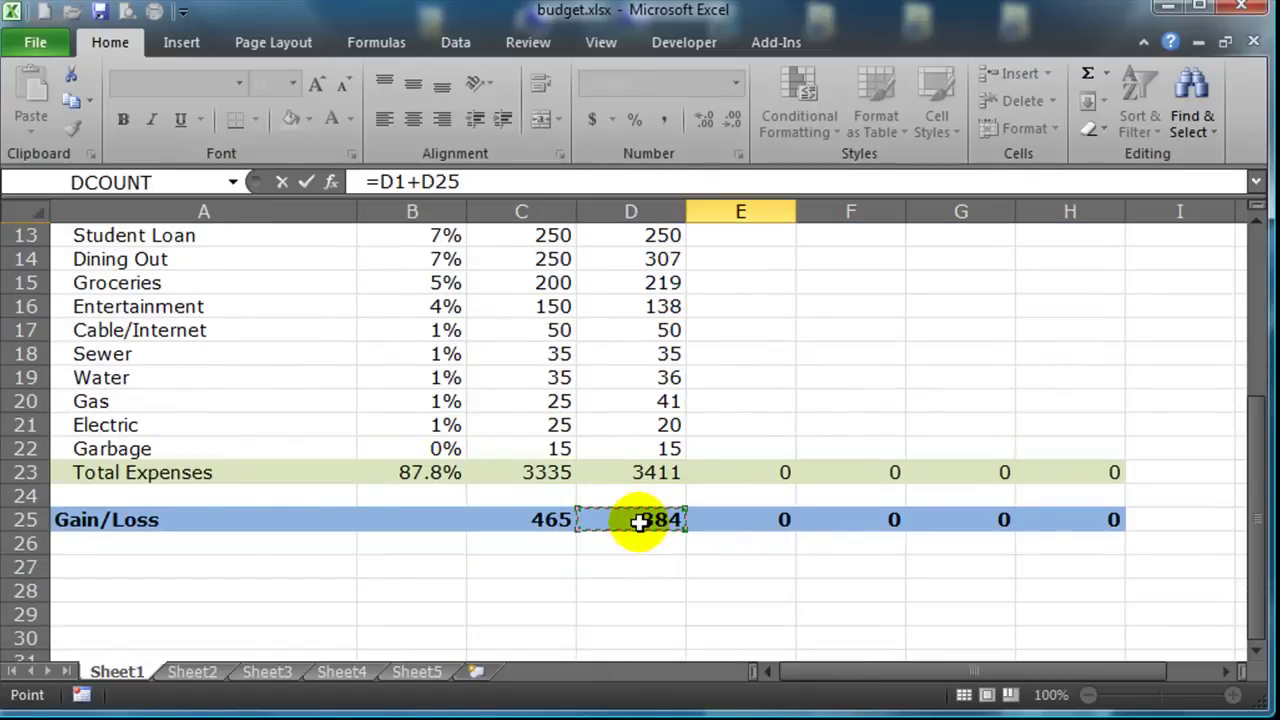
key(Return)
scroll(865, 538, up, 1)
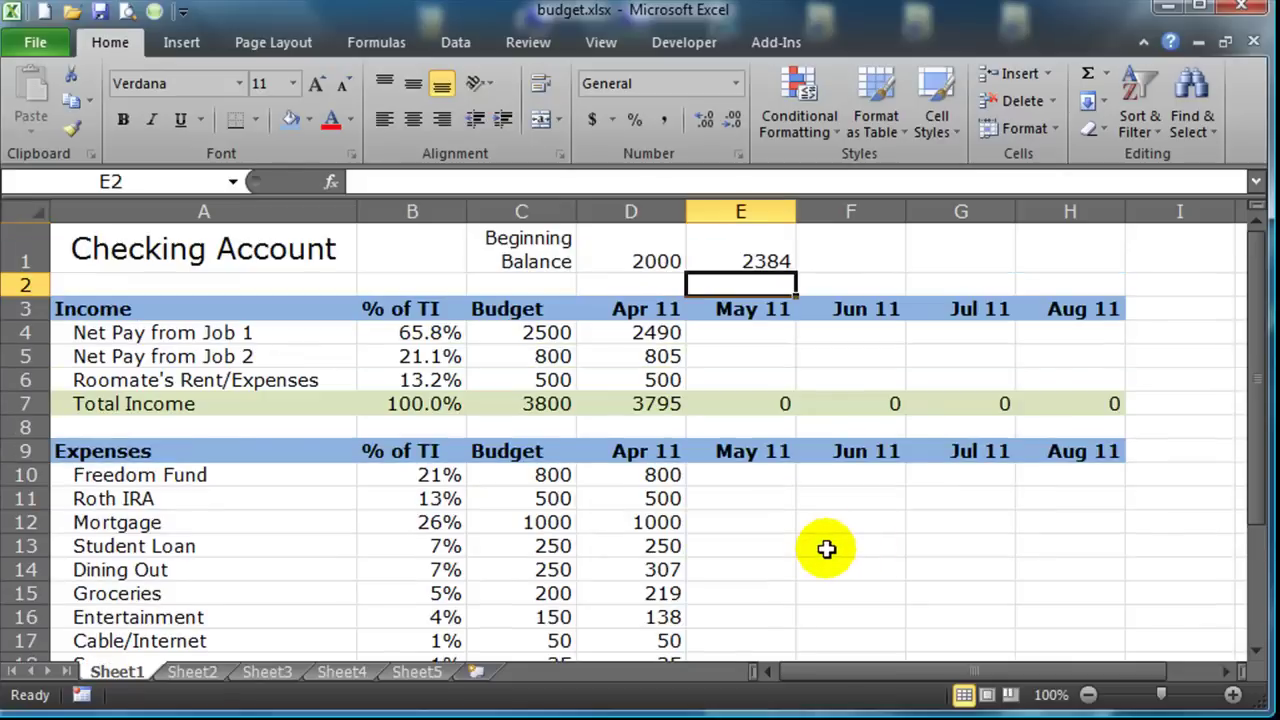
click(747, 251)
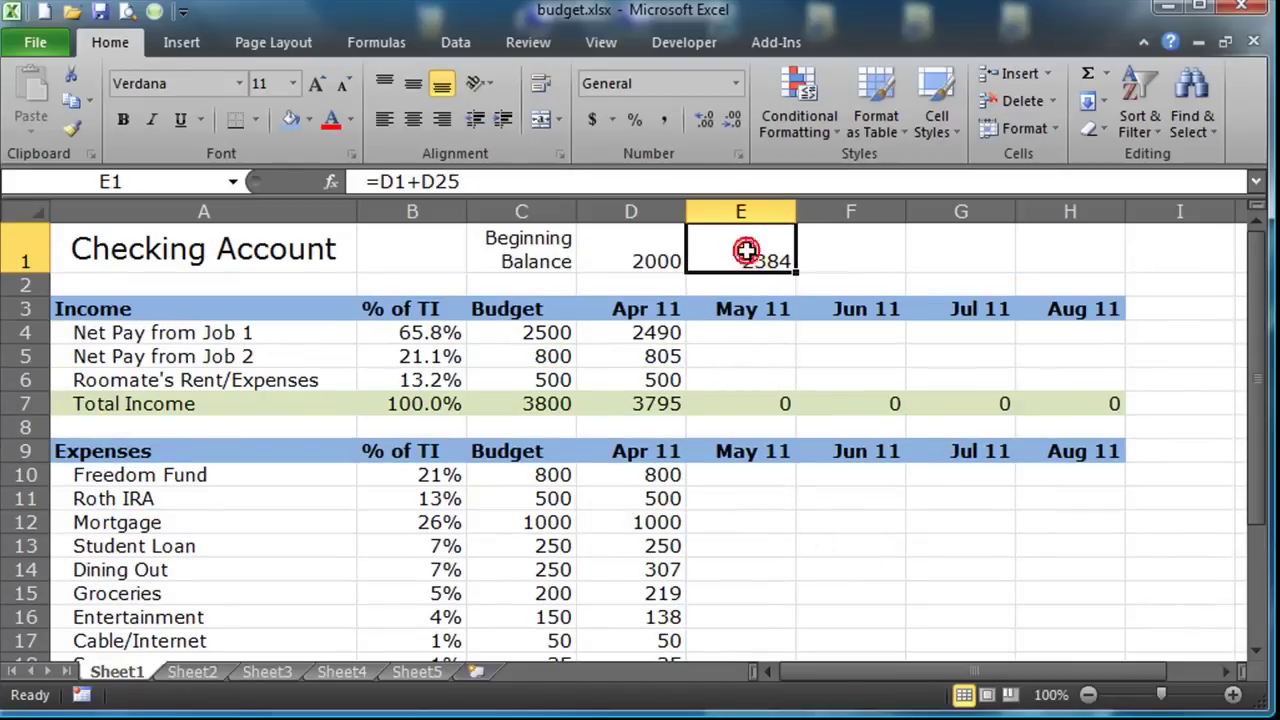
Step: Change April's Mortgage in D12 from 1000 to 3000
click(662, 251)
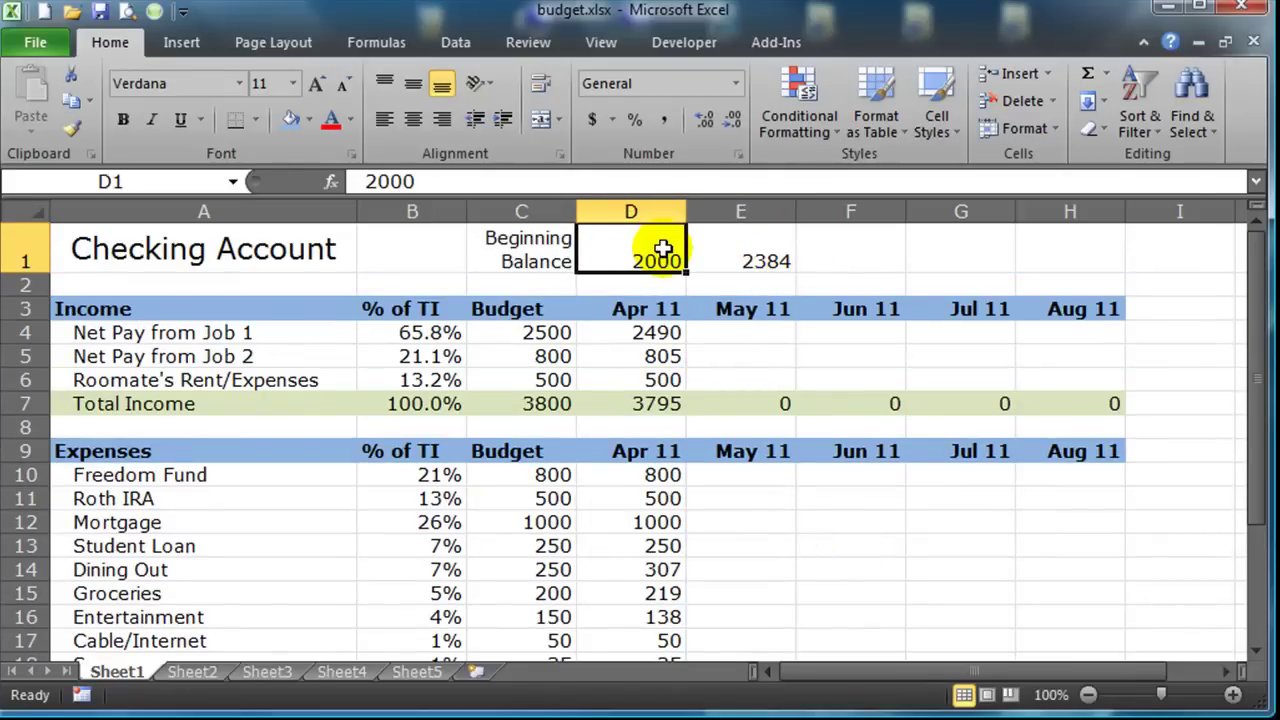
scroll(786, 410, down, 4)
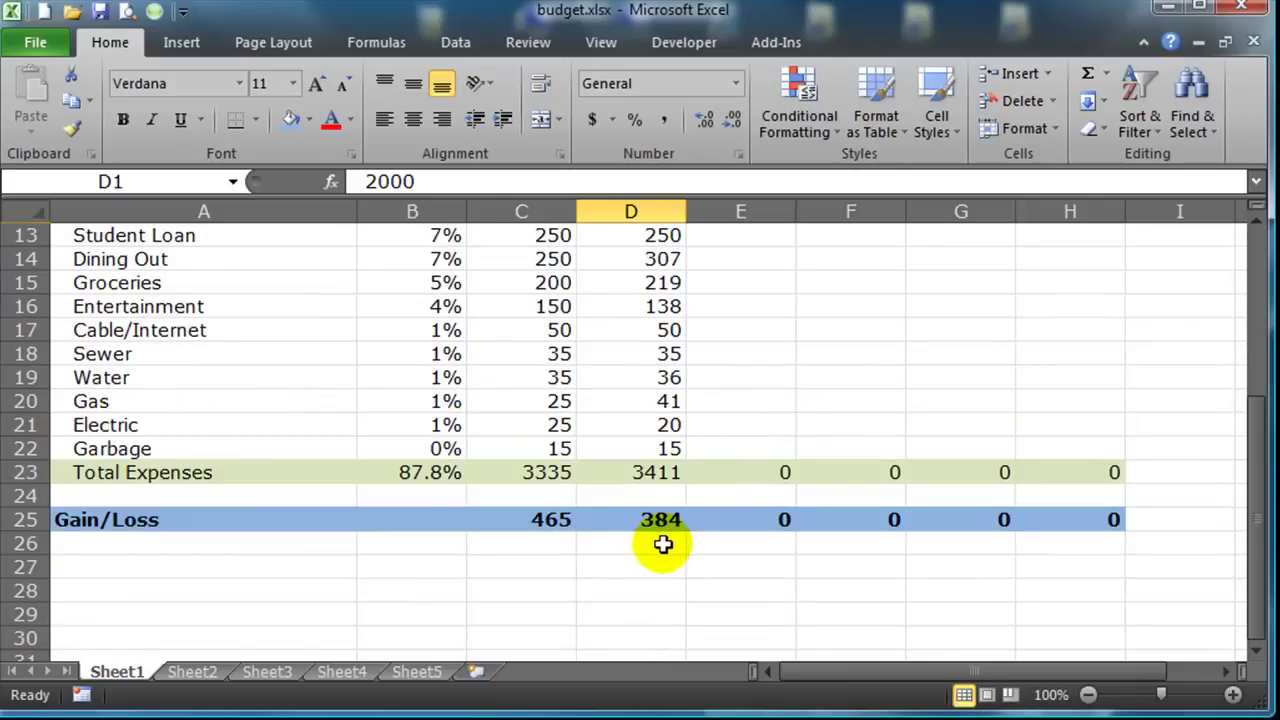
scroll(663, 544, up, 3)
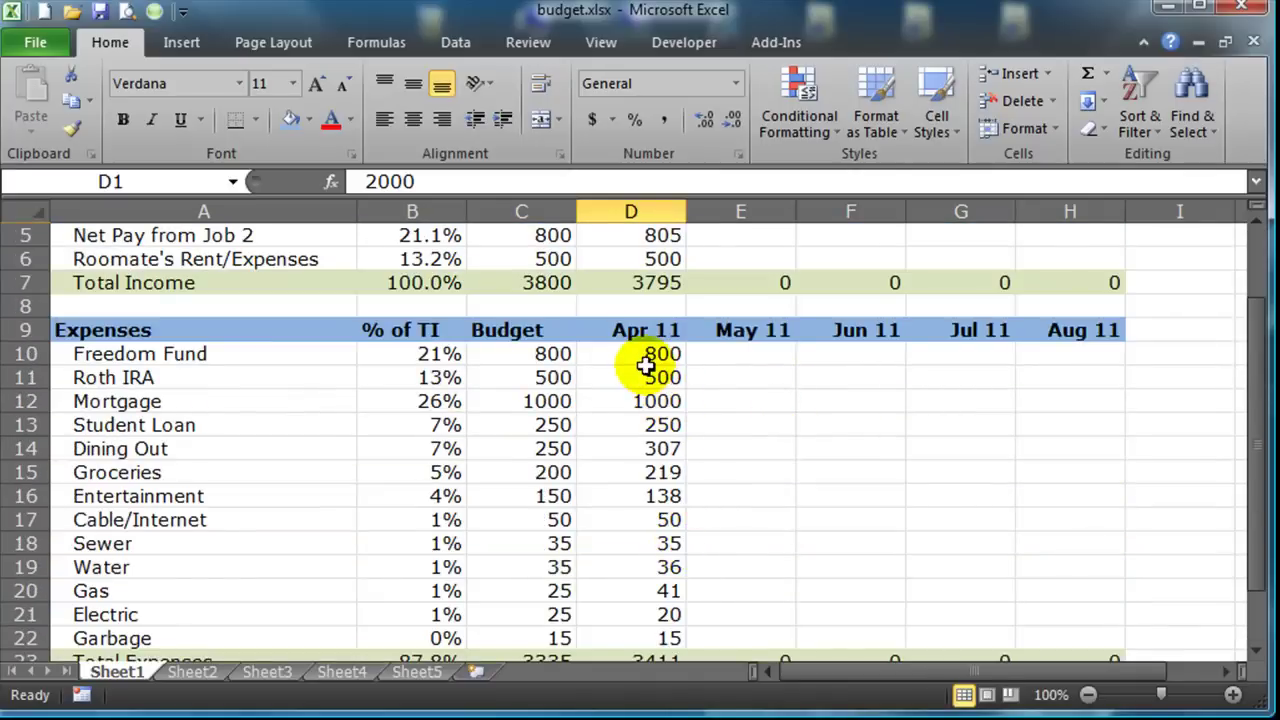
click(662, 403)
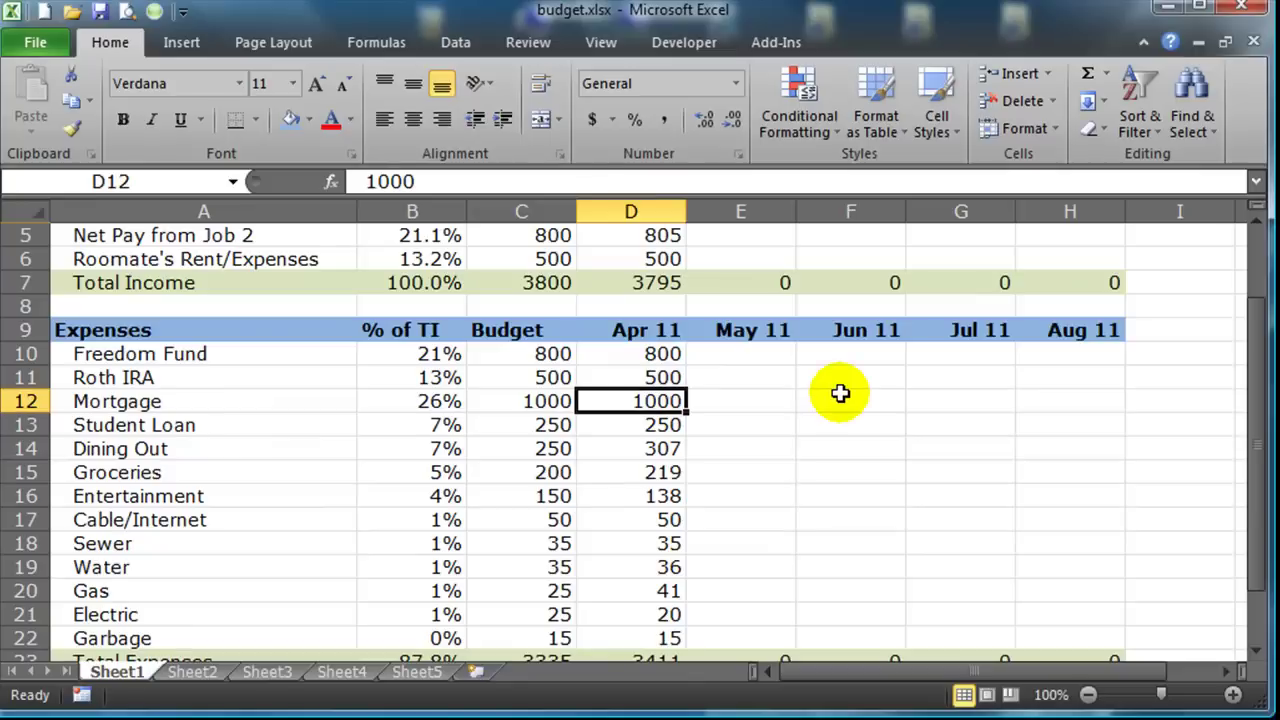
text(3000)
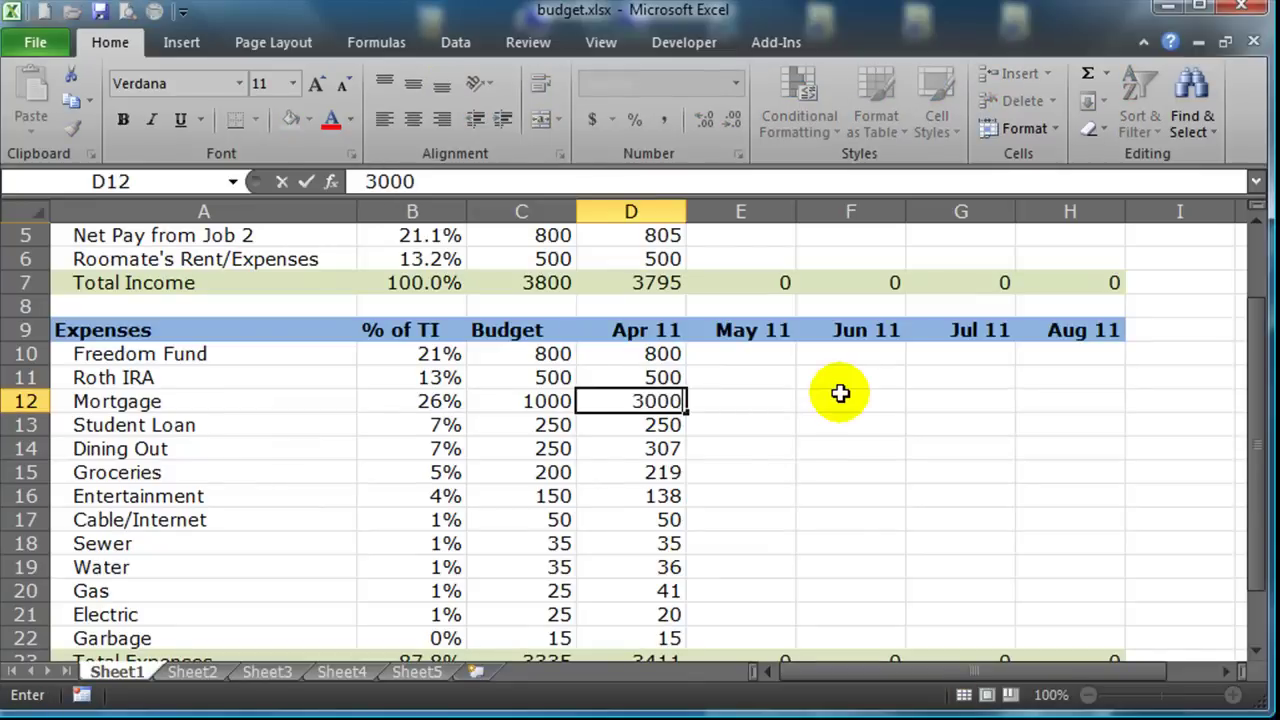
key(Return)
Step: Verify expenses now total 5411, Gain/Loss -1616, and E1 shows 384
scroll(855, 415, down, 3)
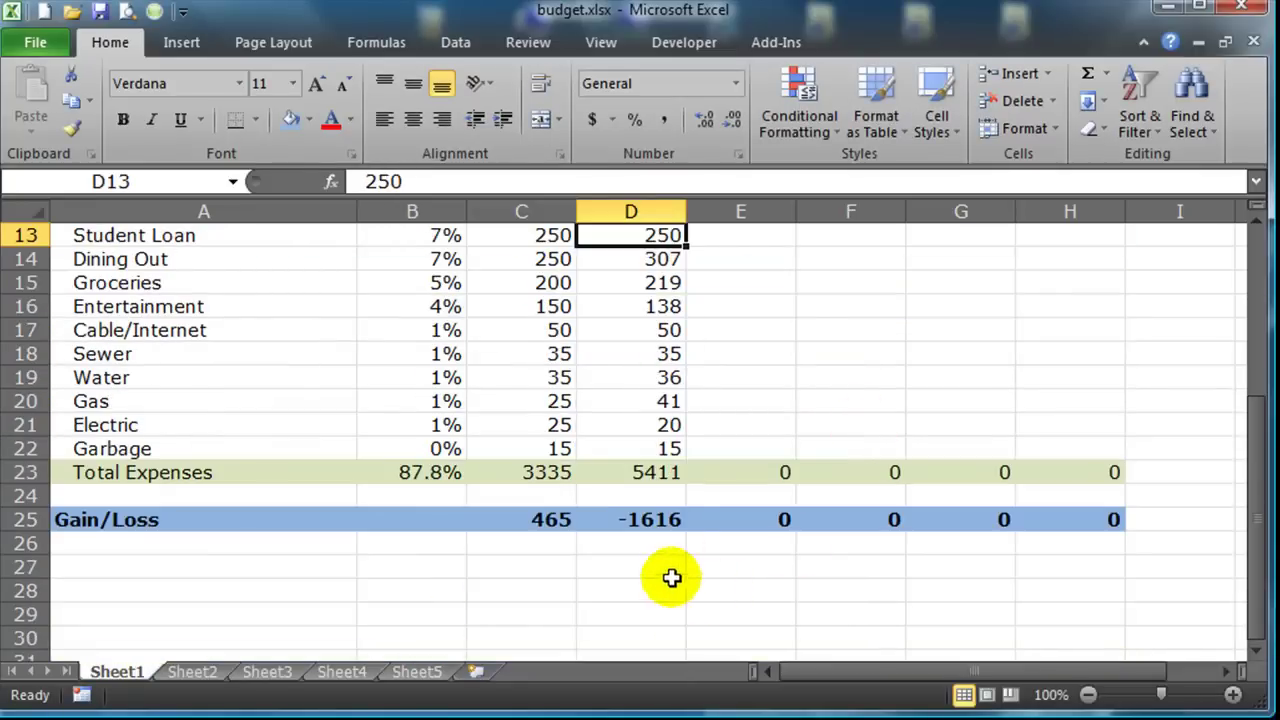
scroll(728, 383, up, 1)
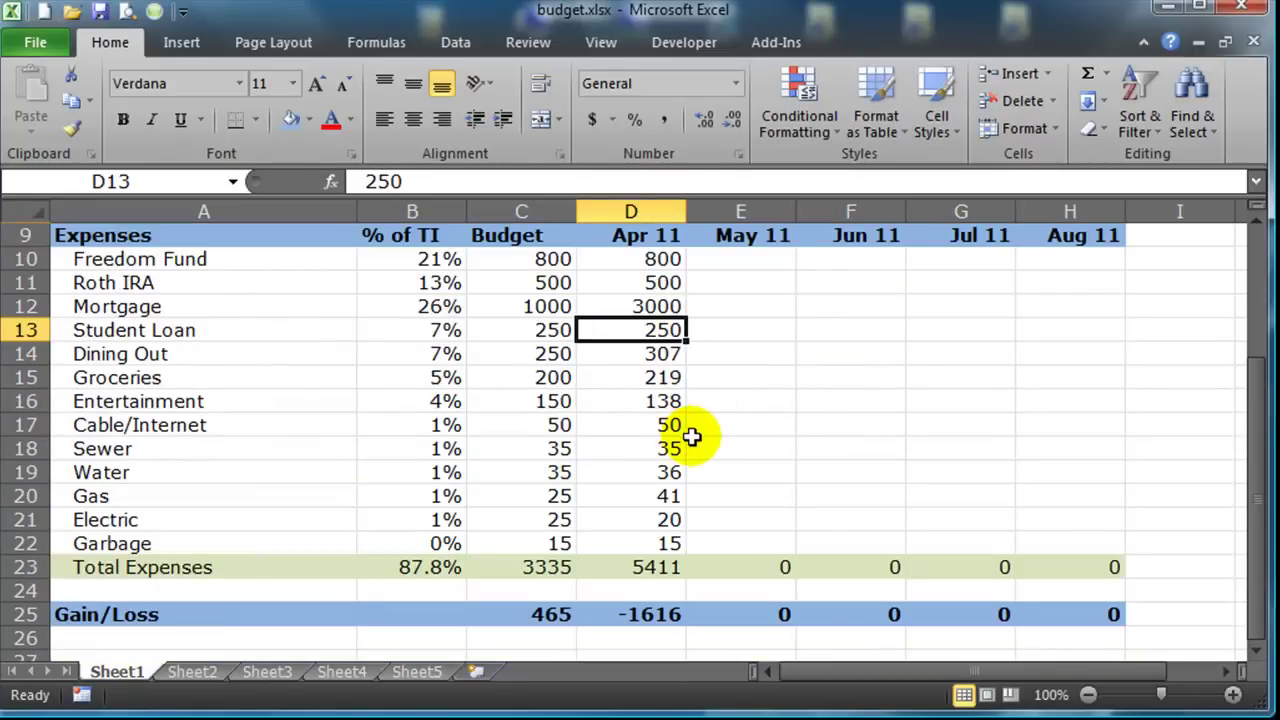
scroll(680, 450, down, 1)
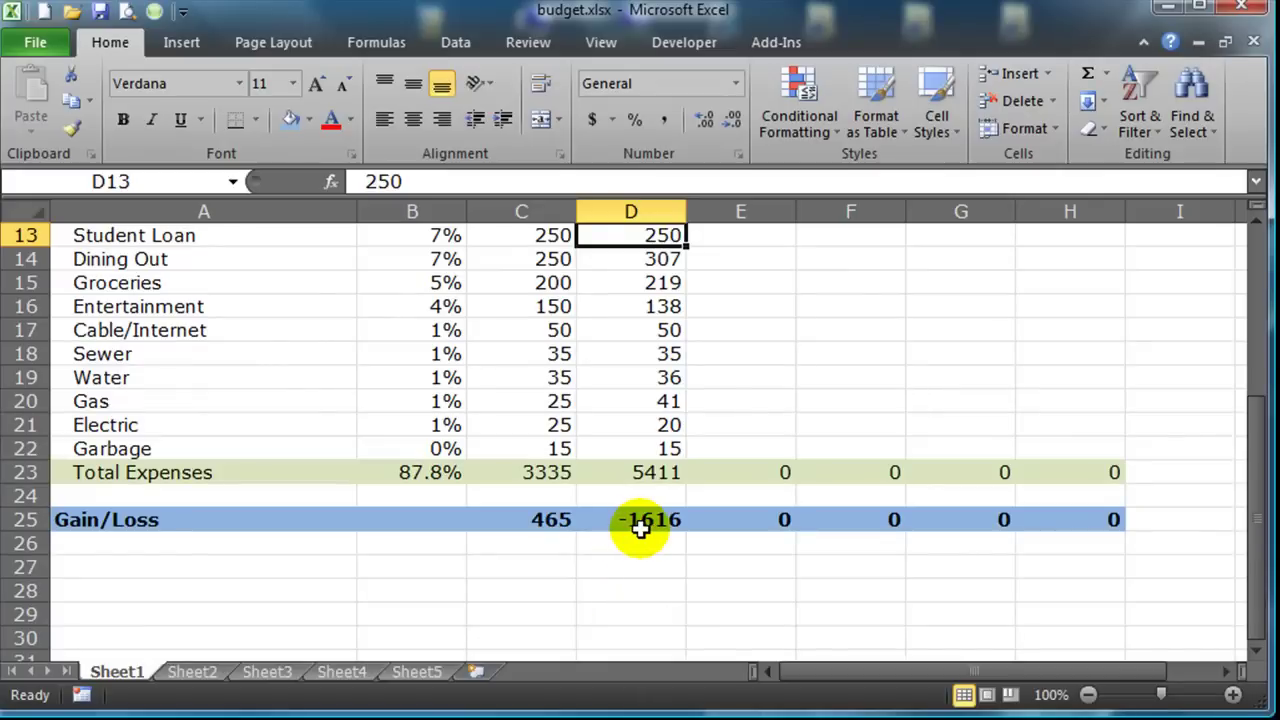
scroll(651, 528, up, 4)
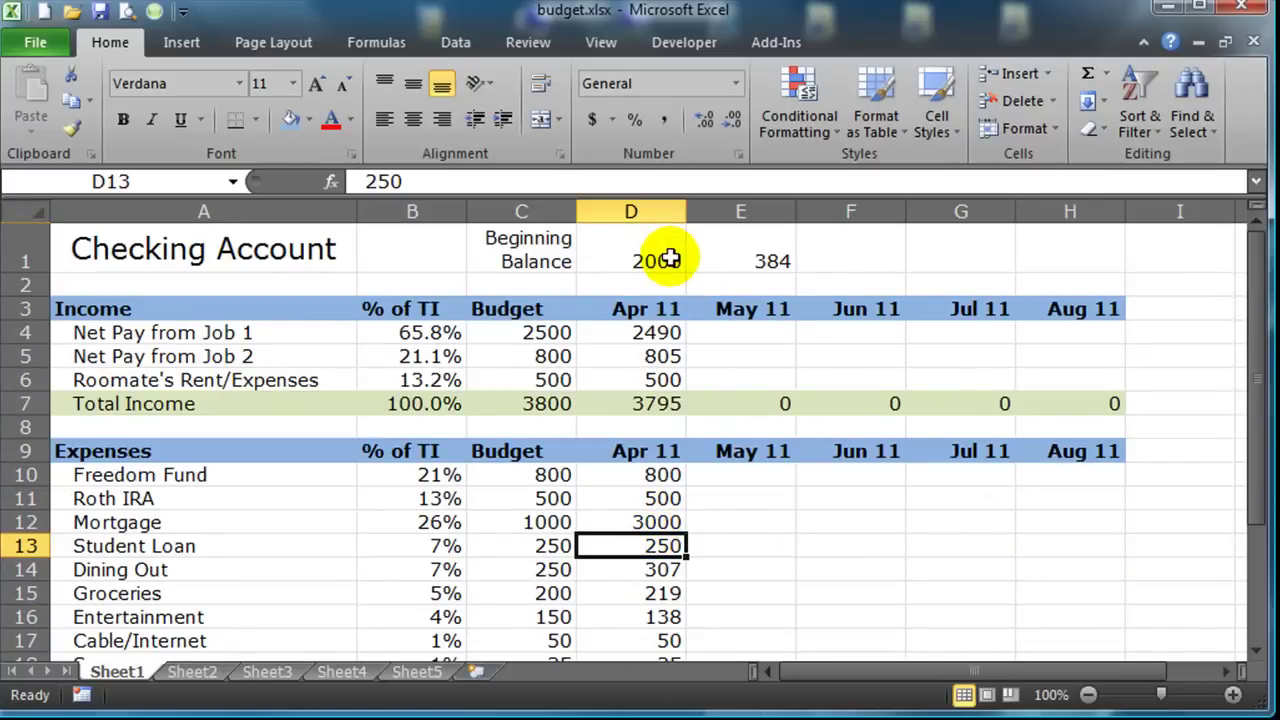
scroll(808, 534, down, 4)
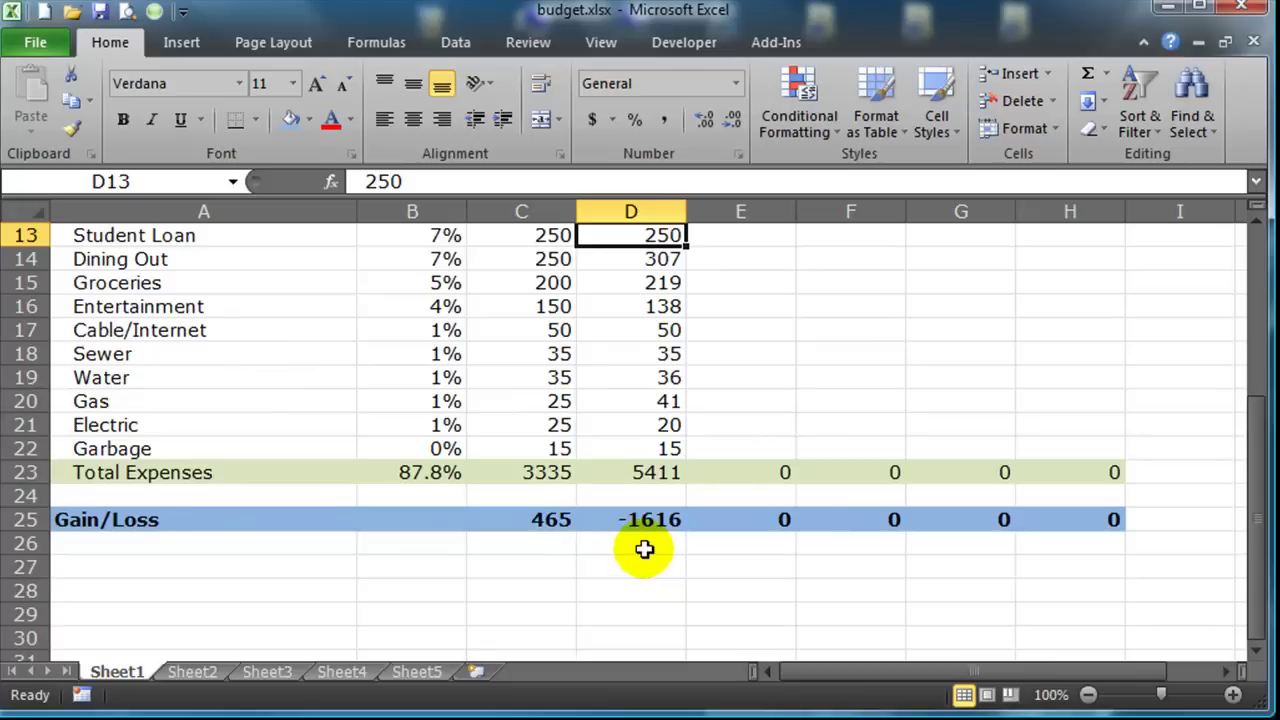
scroll(737, 560, up, 4)
click(758, 248)
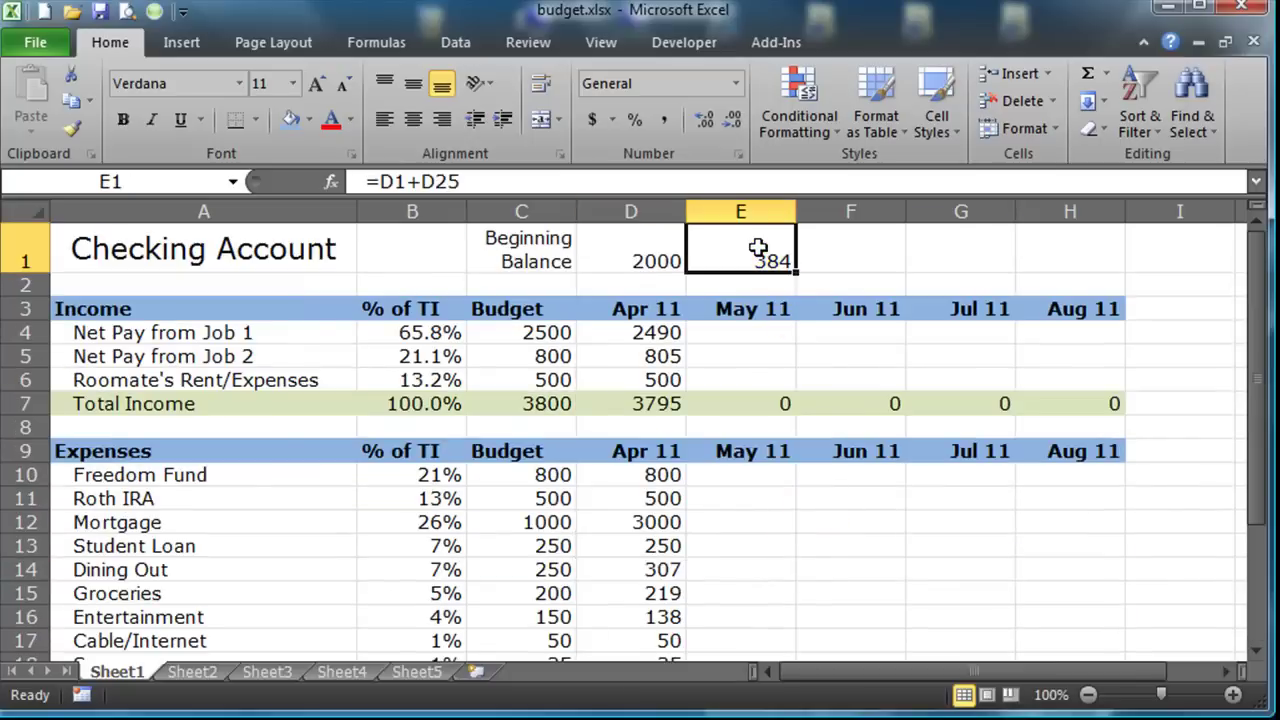
click(758, 248)
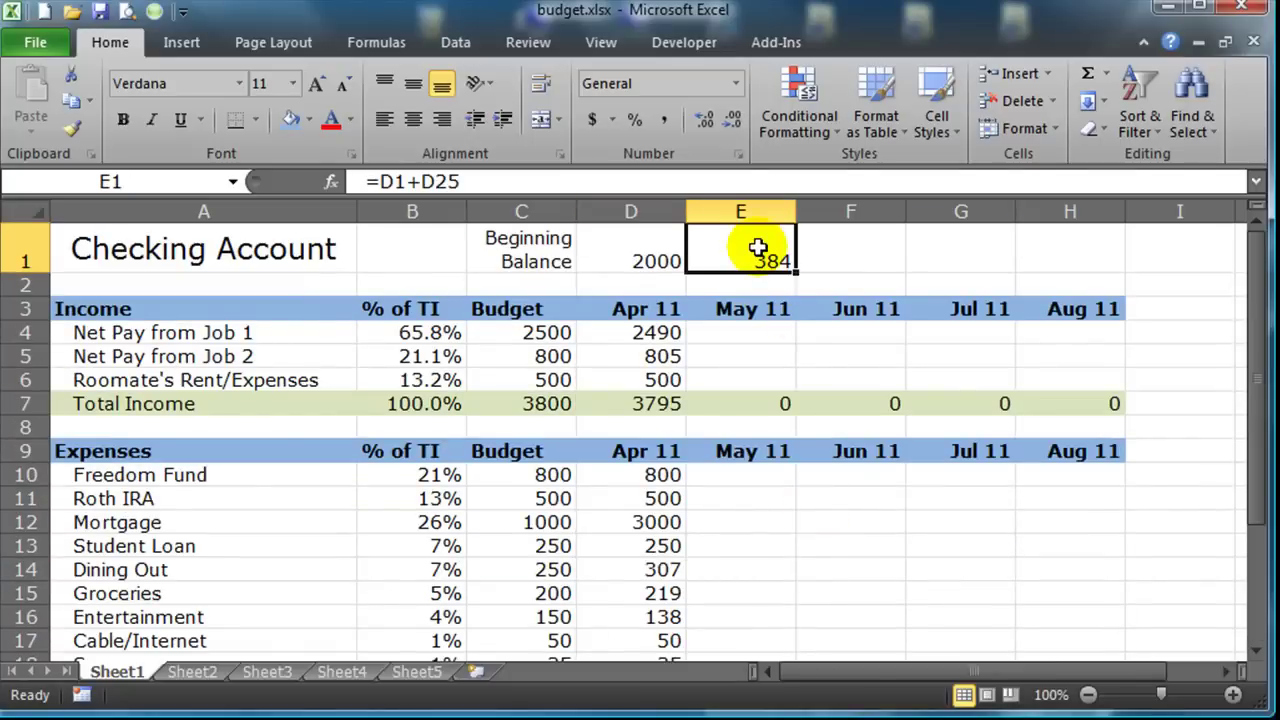
scroll(851, 511, down, 3)
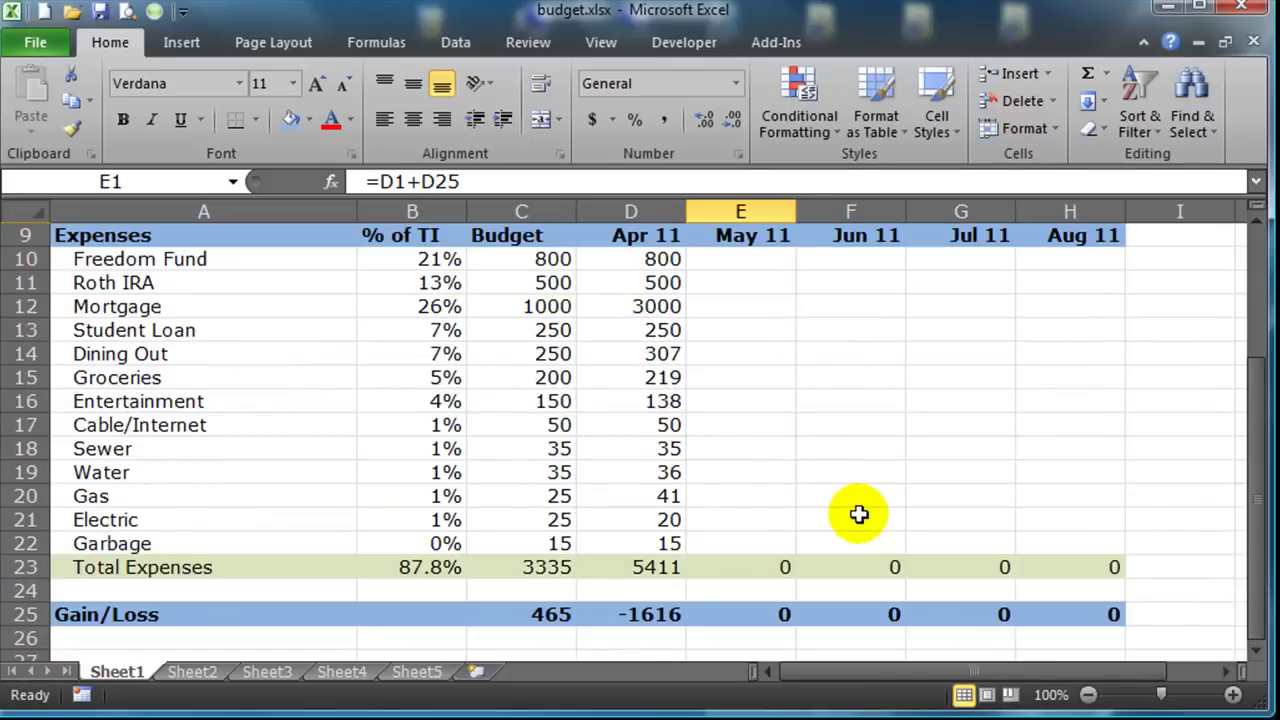
Step: Set D12 Mortgage to 2000 and review expenses 4411, Gain/Loss -616, E1 1384
click(647, 300)
text(2)
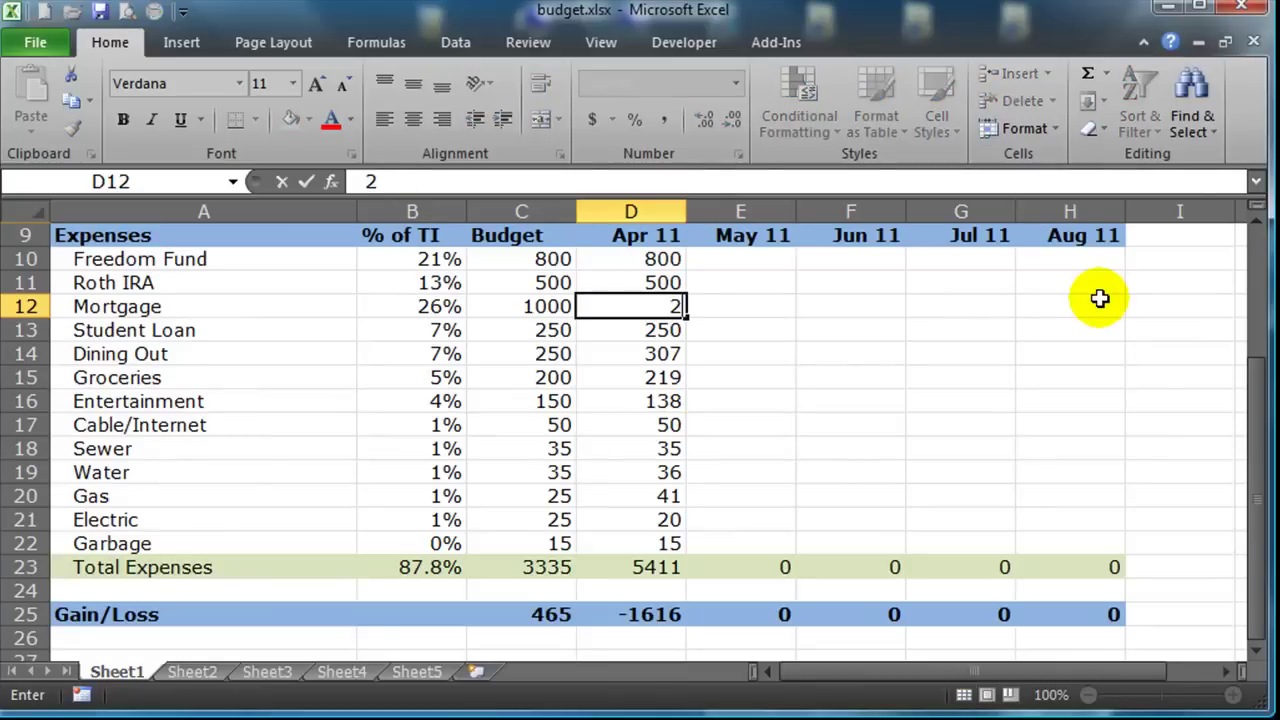
text(000)
key(Return)
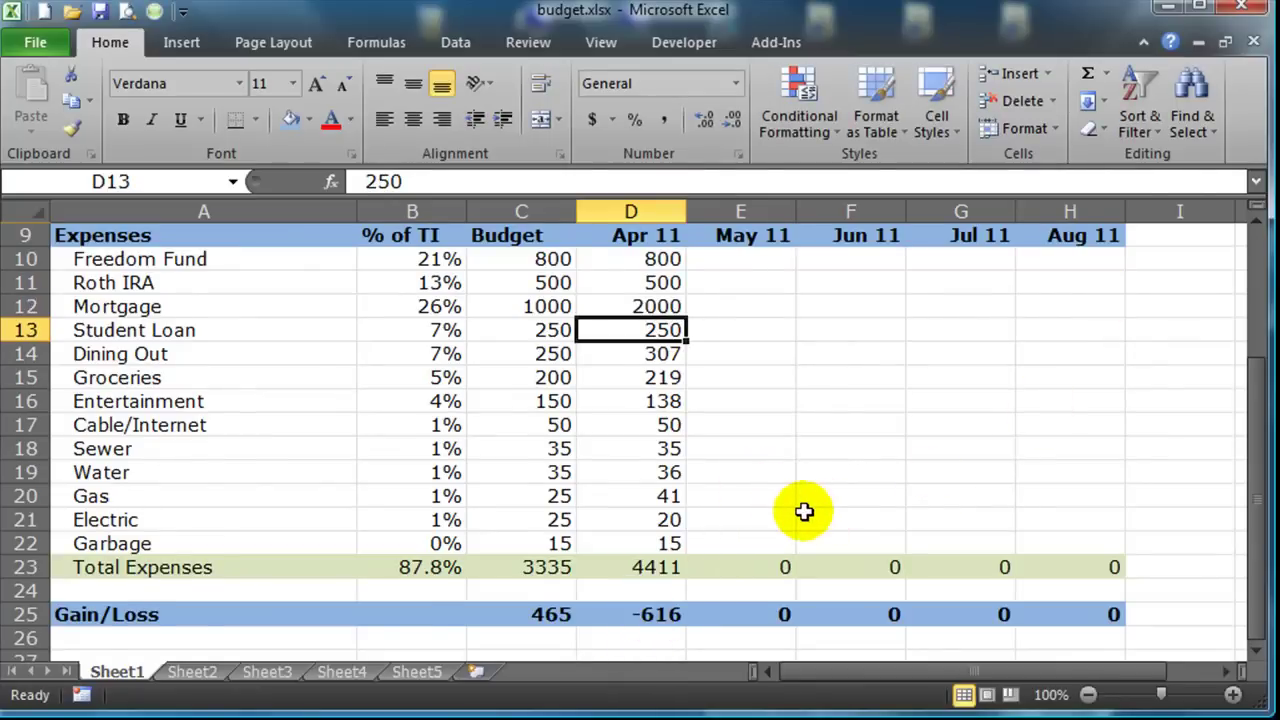
scroll(800, 507, up, 3)
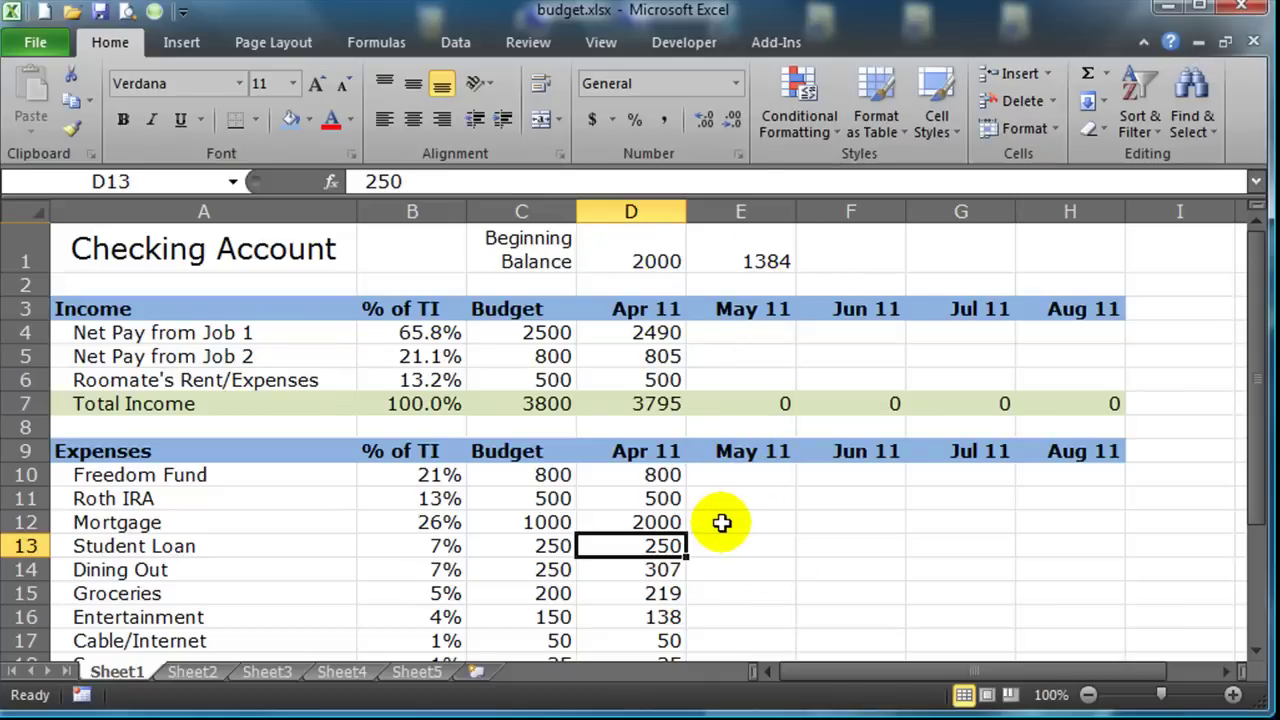
scroll(800, 570, down, 4)
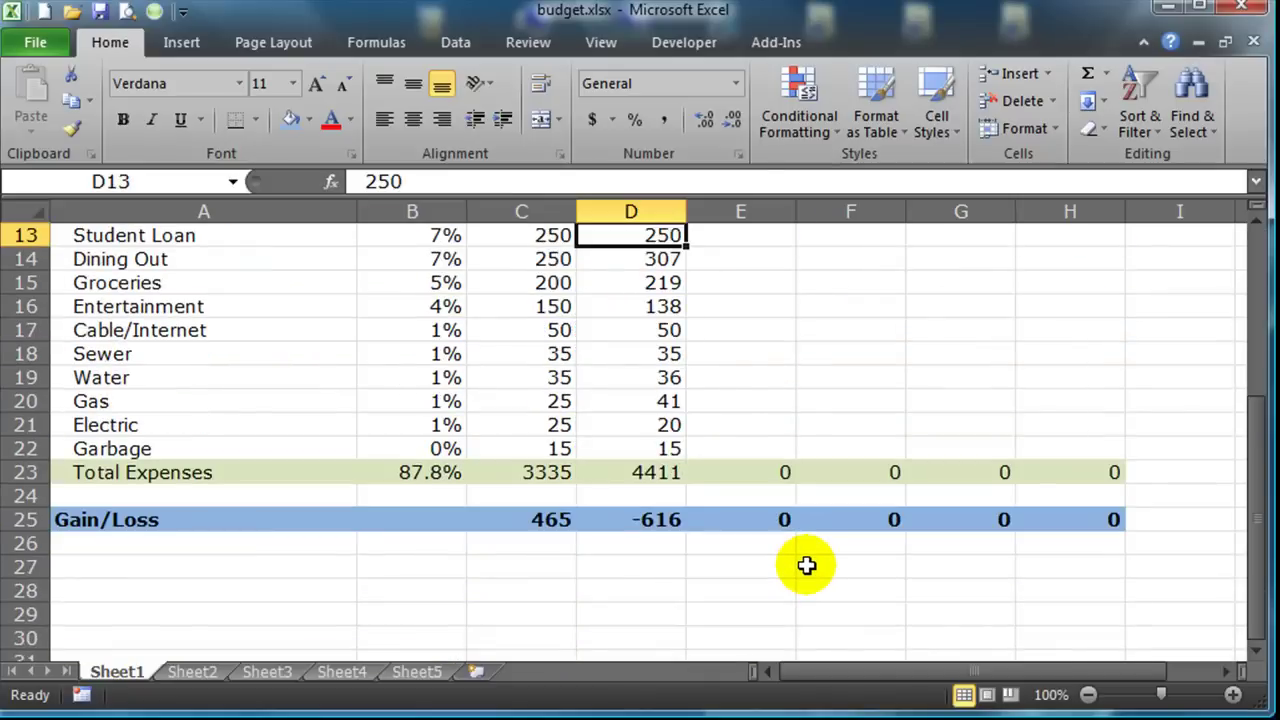
scroll(851, 549, up, 4)
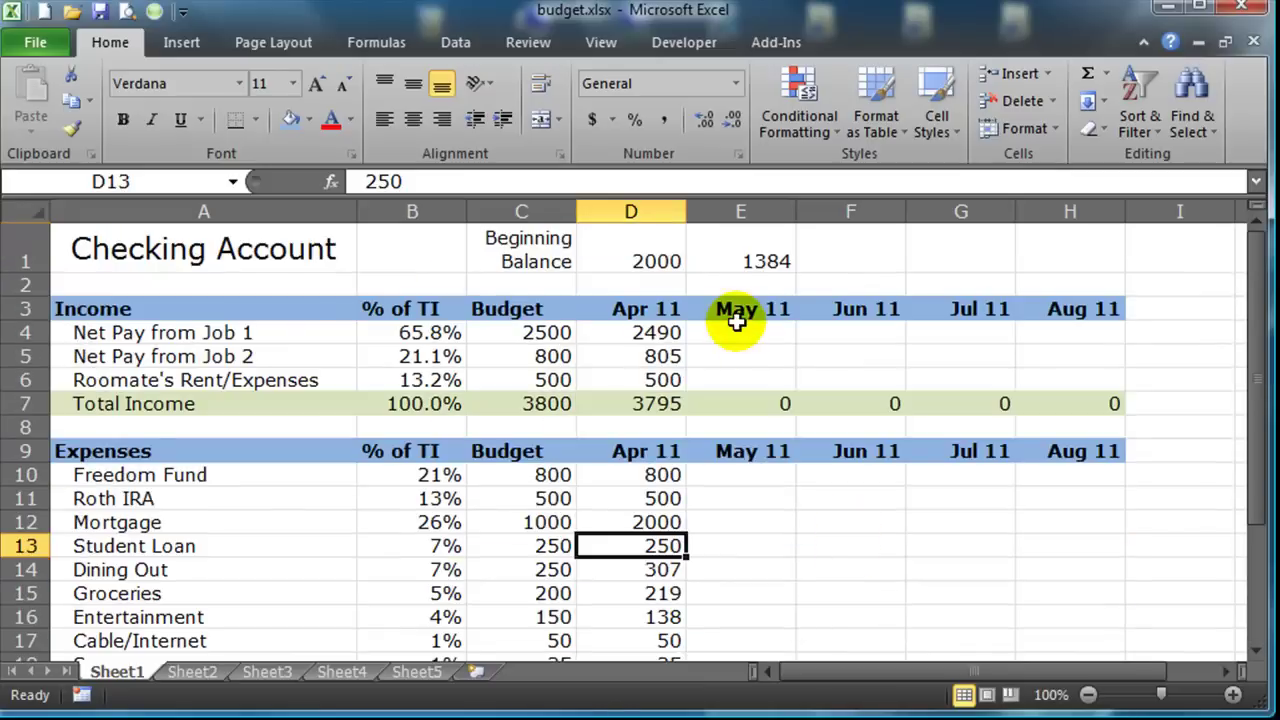